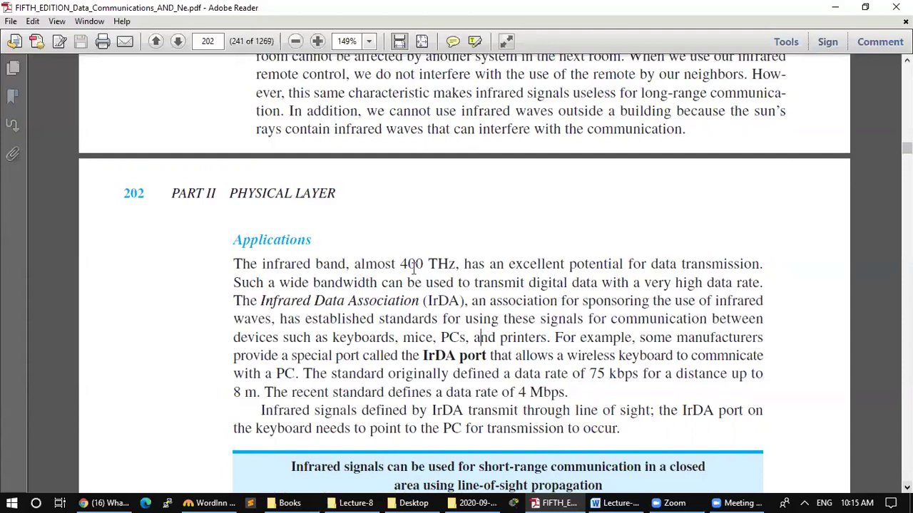
Step: Highlight the number 400 in the infrared Applications paragraph and look over the End-Chapter Materials section
drag(398, 264, 425, 264)
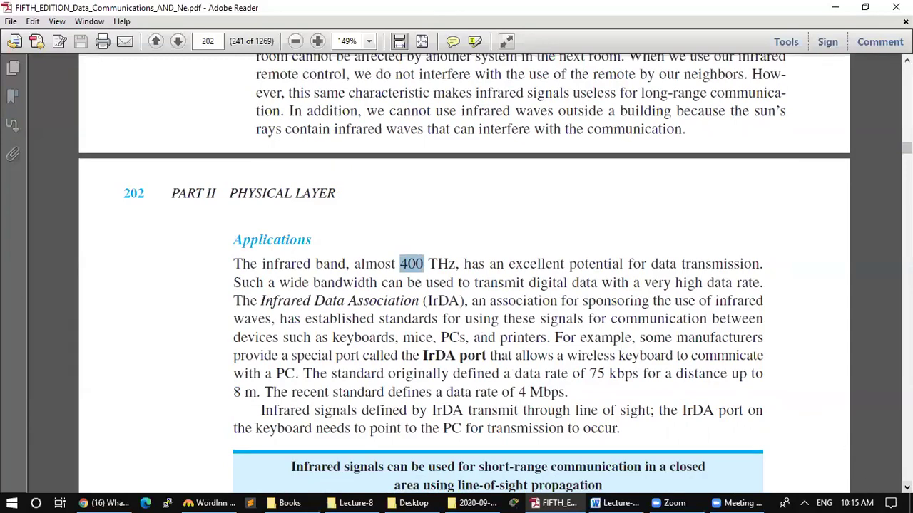
scroll(464, 273, down, 5)
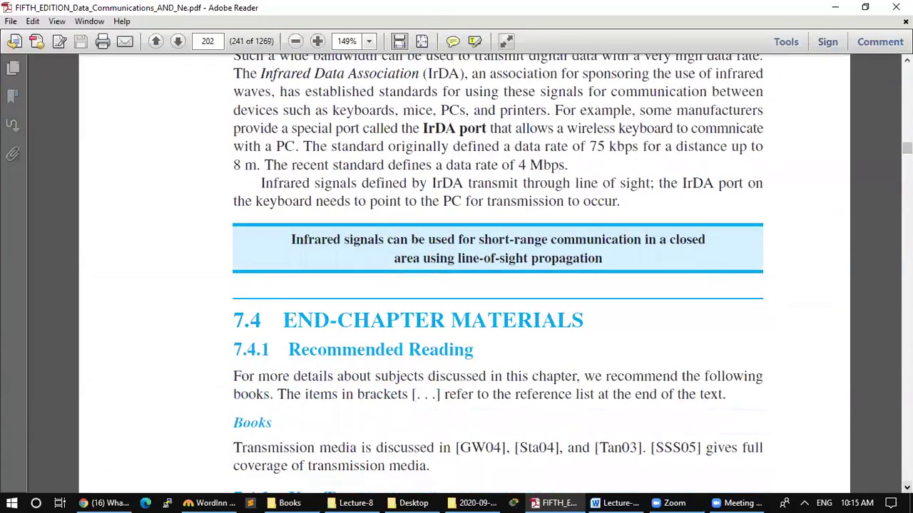
scroll(497, 273, down, 6)
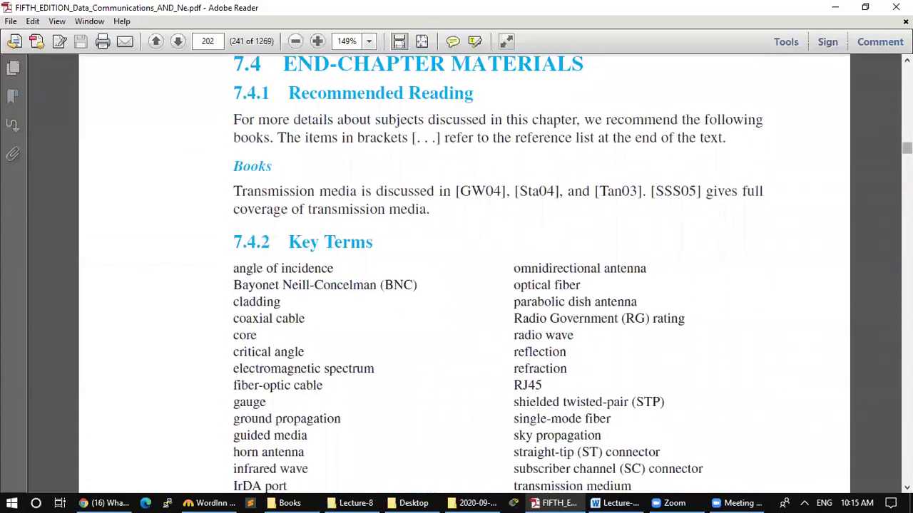
scroll(498, 274, up, 6)
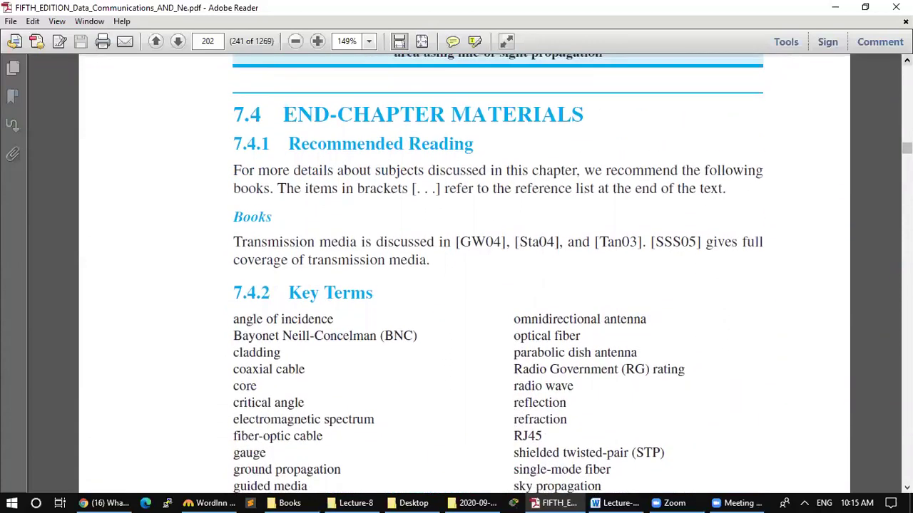
scroll(498, 273, up, 15)
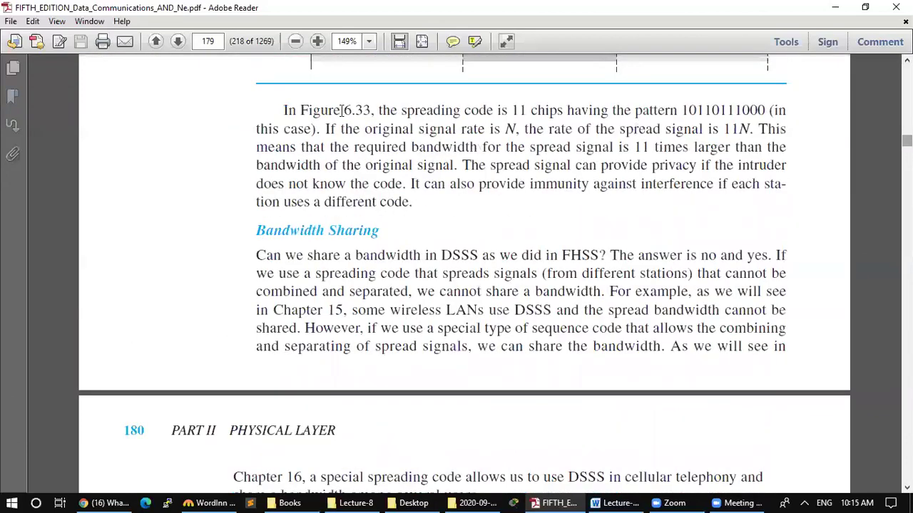
Step: Page back one page at a time through Chapter 6 of the textbook to page 165
click(156, 43)
click(156, 43)
click(156, 43)
click(157, 43)
click(157, 43)
click(156, 43)
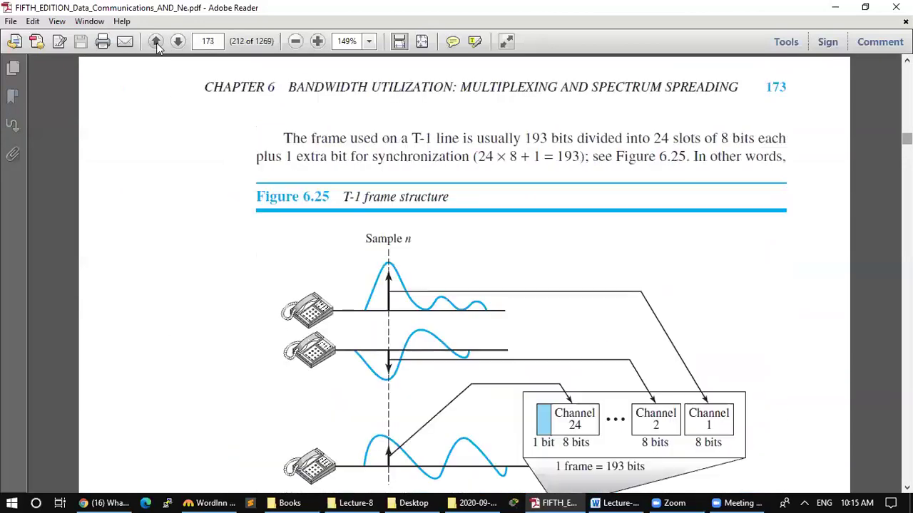
click(156, 43)
click(156, 43)
click(157, 43)
click(156, 43)
click(156, 43)
click(156, 43)
click(157, 43)
click(156, 42)
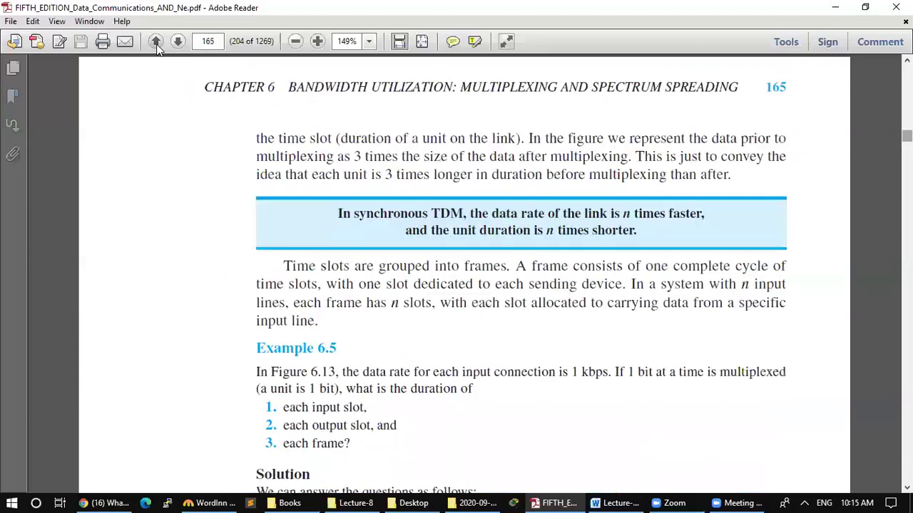
Step: Jump to page 197 of the textbook and go back one page to the fiber-optic cable connectors figure
click(207, 42)
text(197)
key(Return)
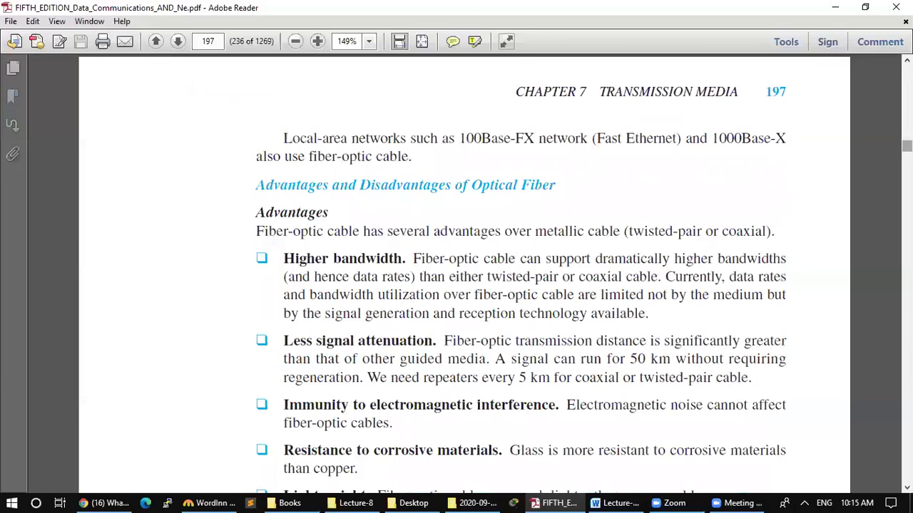
click(155, 43)
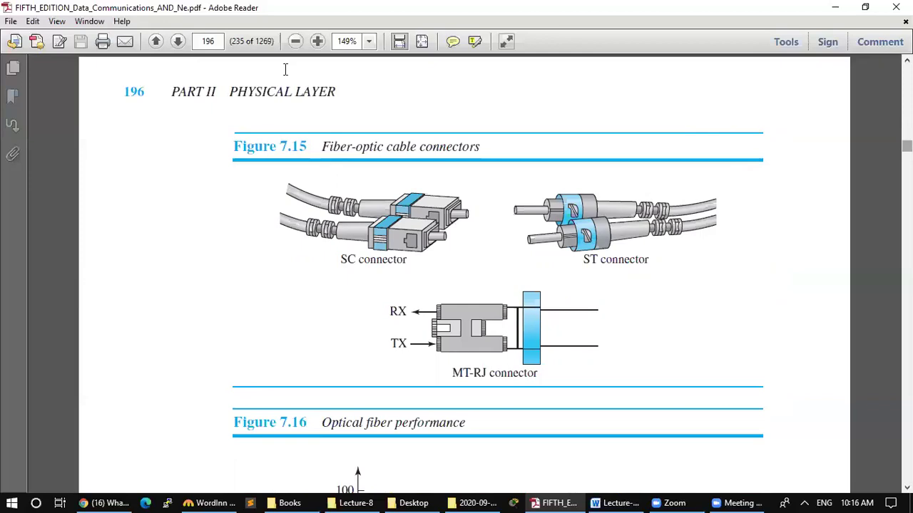
click(208, 41)
Step: Switch to File Explorer, go up from the Books folder to Course File, and open Hand-Book CC&N.pdf
click(311, 499)
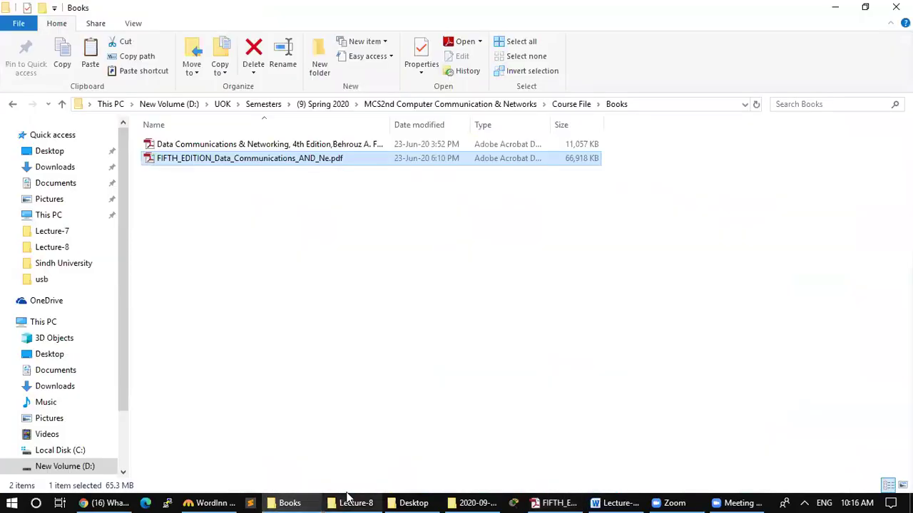
click(347, 498)
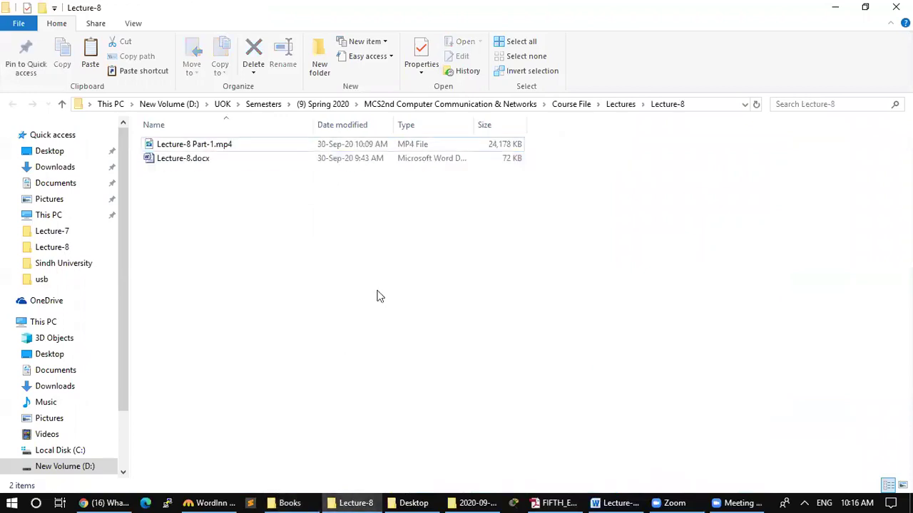
click(300, 501)
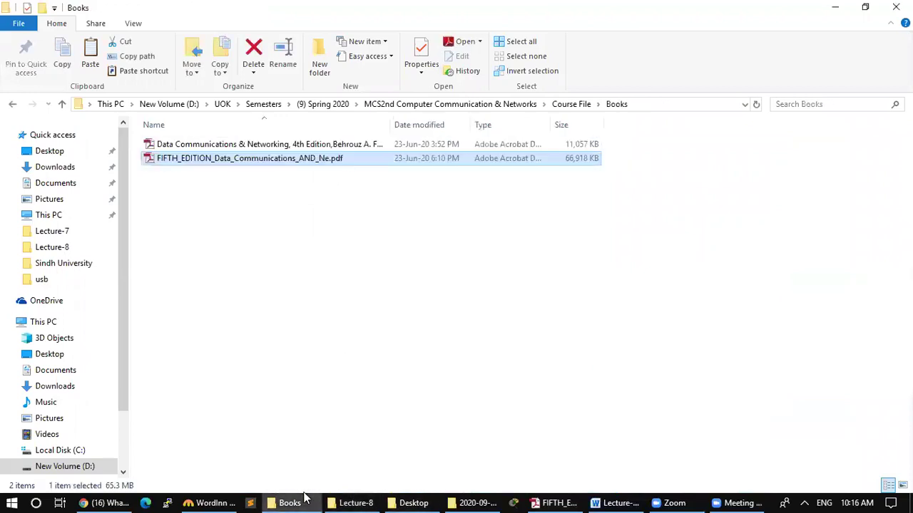
click(571, 104)
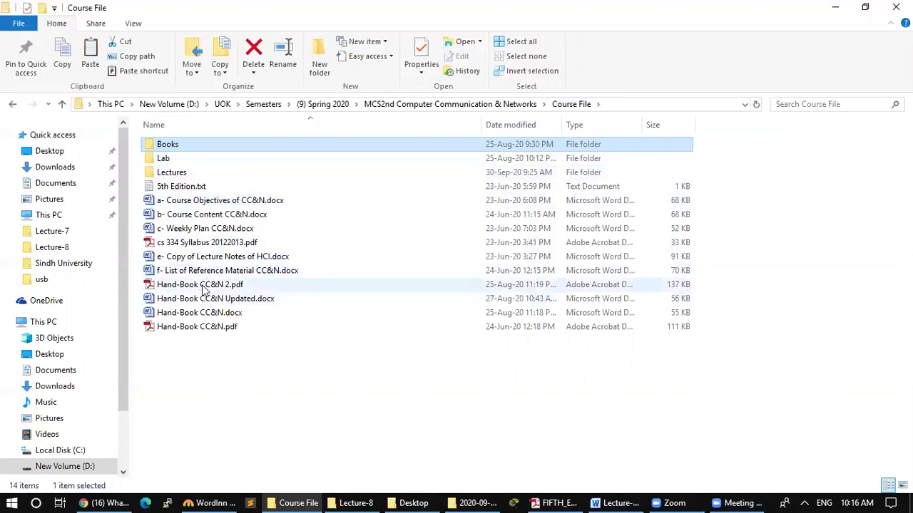
click(194, 325)
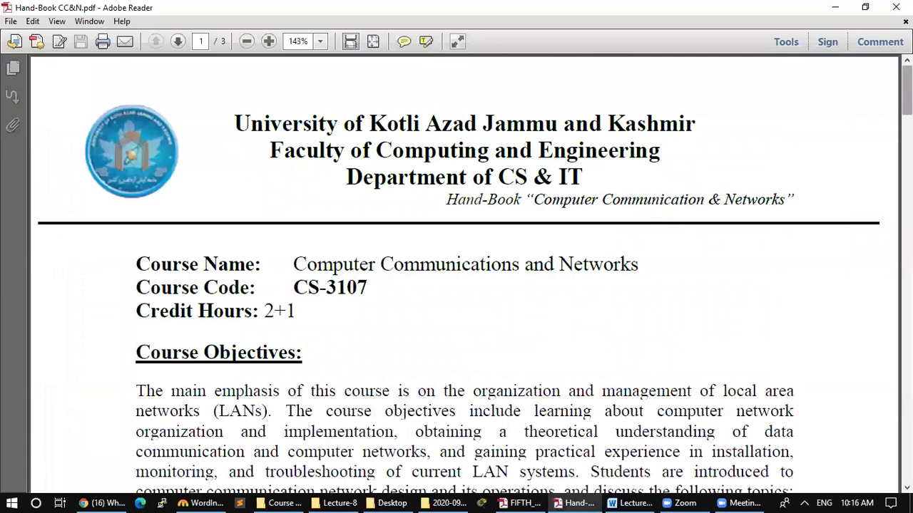
Step: Find the Weekly Plan table on page 3 of the course handbook
scroll(906, 93, down, 3)
scroll(457, 271, down, 20)
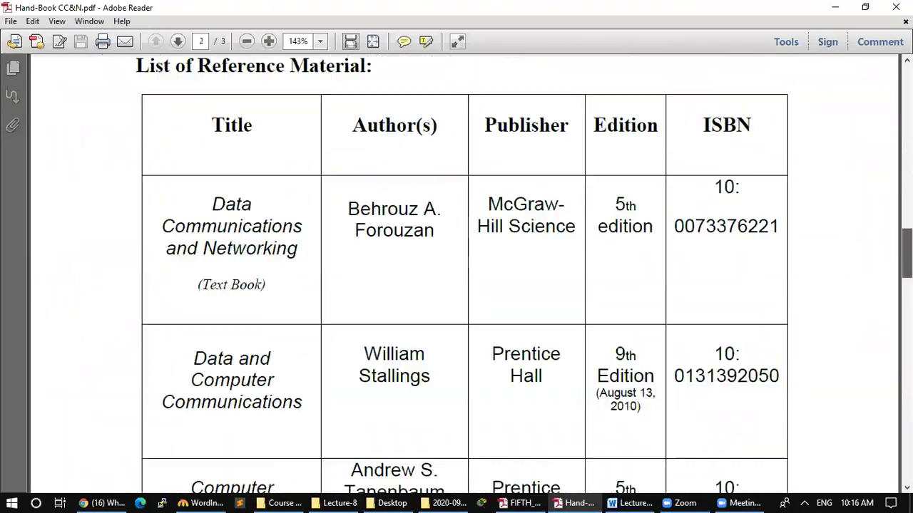
scroll(456, 271, down, 20)
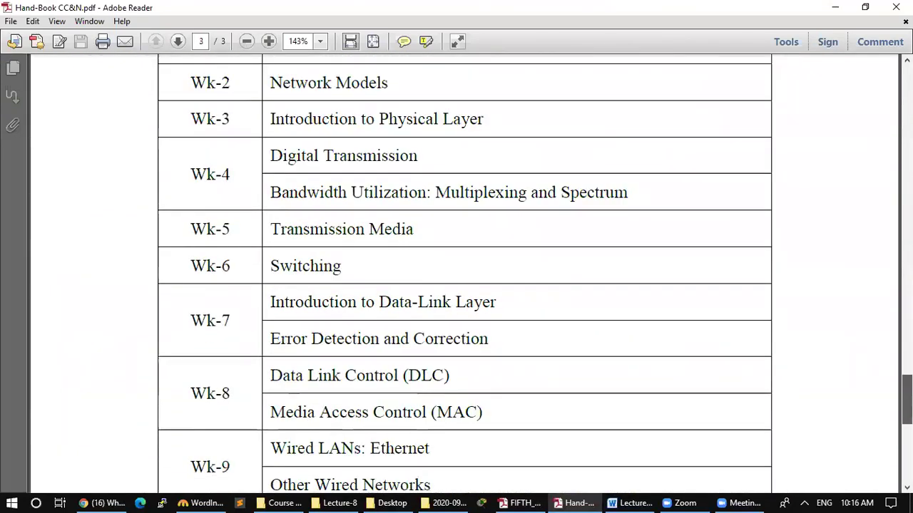
scroll(575, 278, down, 3)
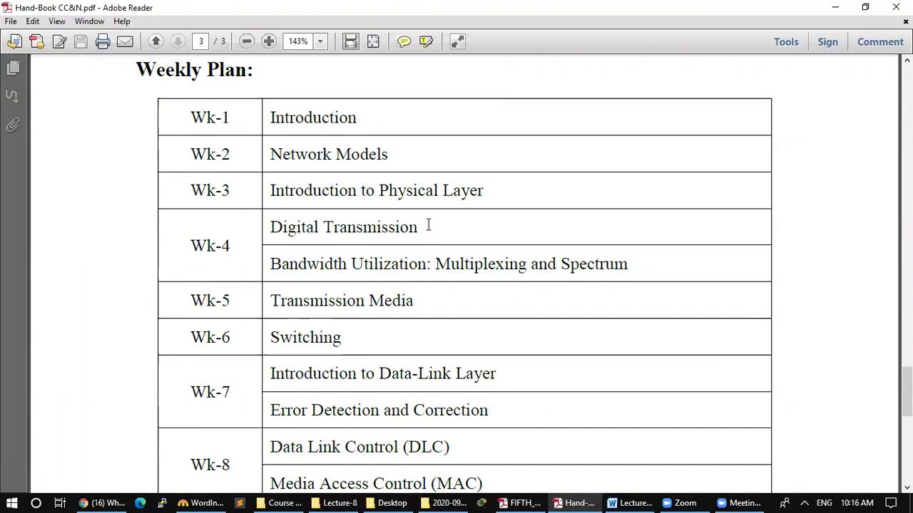
Step: Highlight the Digital Transmission topic and the Transmission Media topic in the Weekly Plan, and review the neighbouring weeks
drag(428, 226, 275, 230)
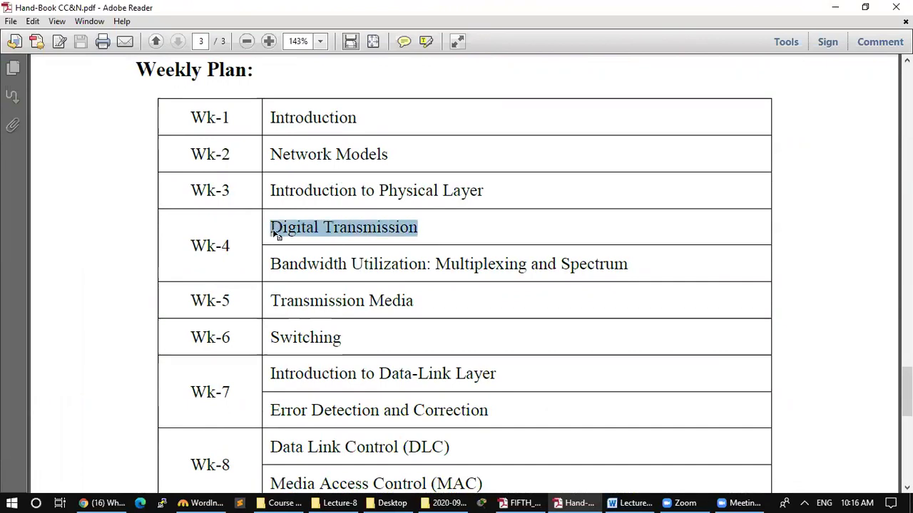
drag(421, 300, 301, 299)
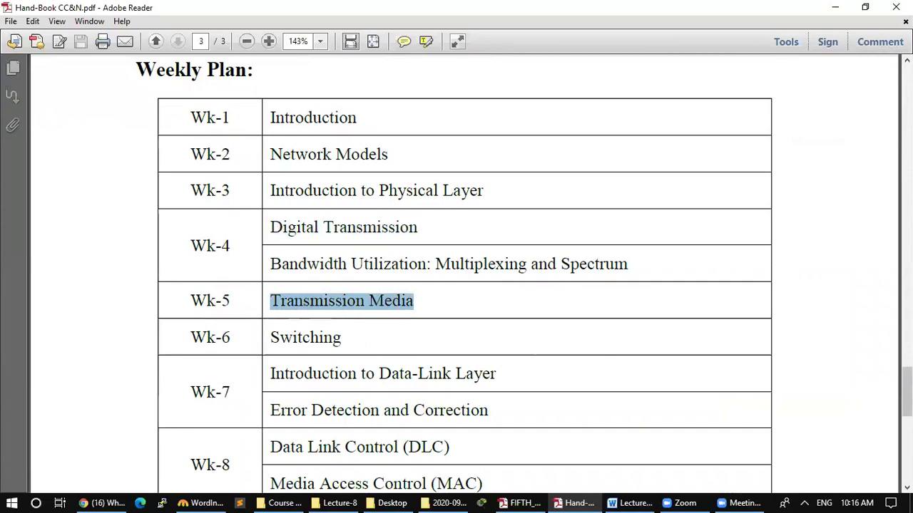
scroll(464, 274, down, 6)
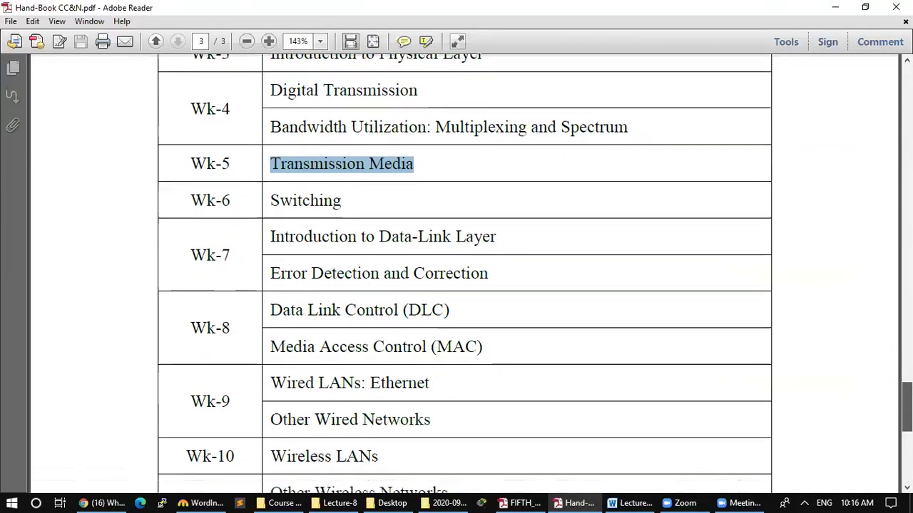
scroll(464, 274, up, 12)
scroll(464, 274, down, 6)
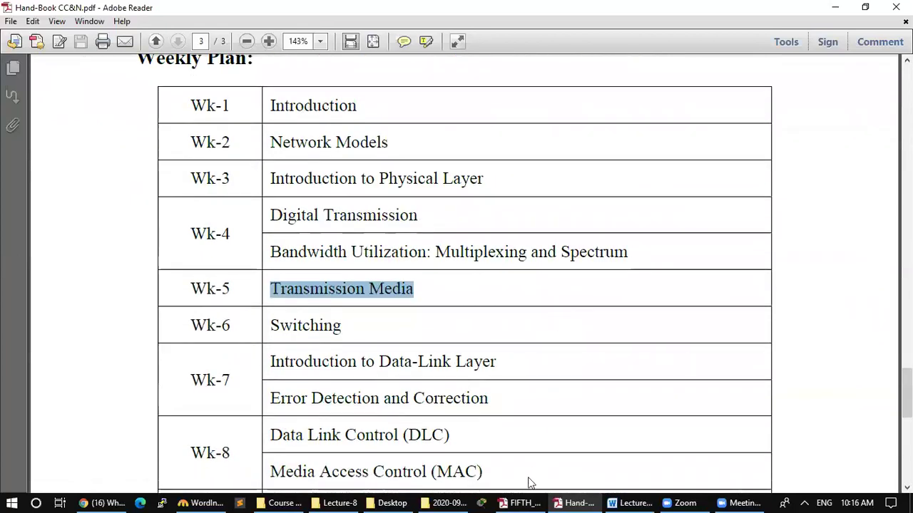
Step: Return to the fifth-edition textbook PDF and view the optical fiber performance graph and the Applications text on page 196
click(524, 501)
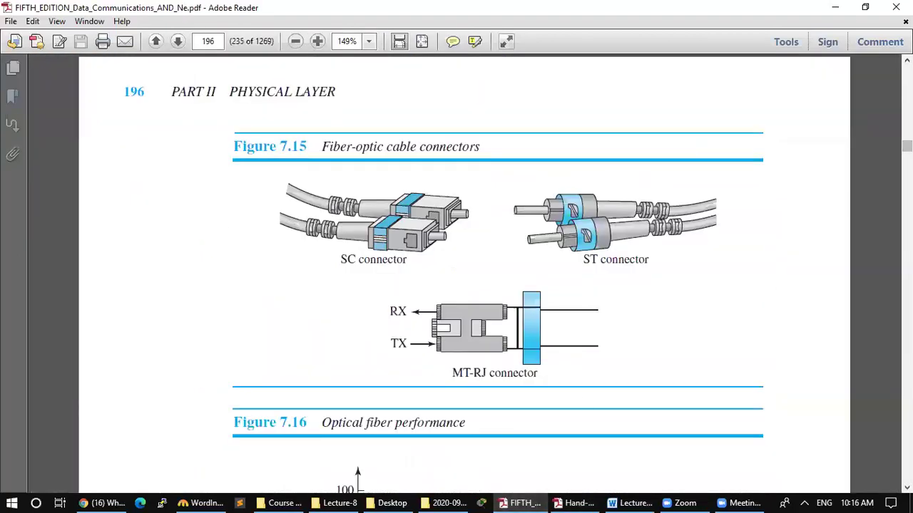
scroll(463, 274, down, 3)
scroll(464, 274, down, 10)
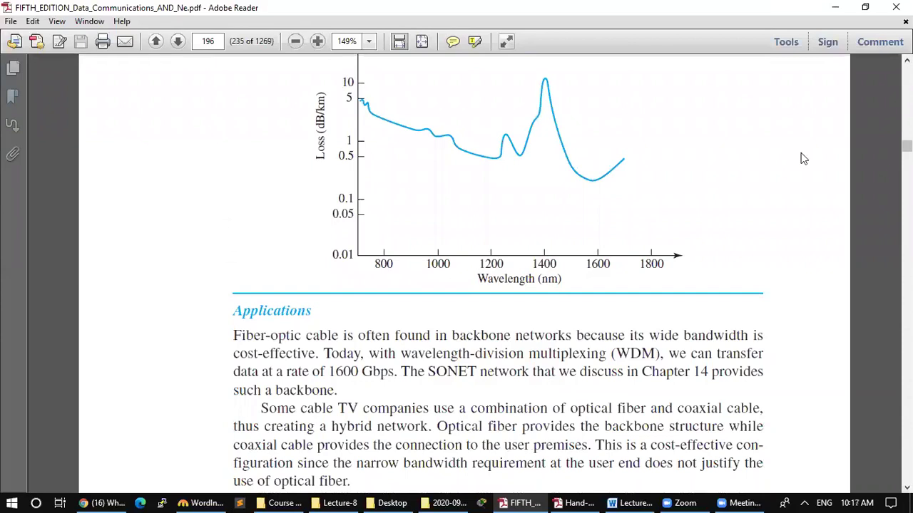
Step: Minimize the textbook and handbook PDFs to return to the Course File folder, and clear the file selection
click(835, 8)
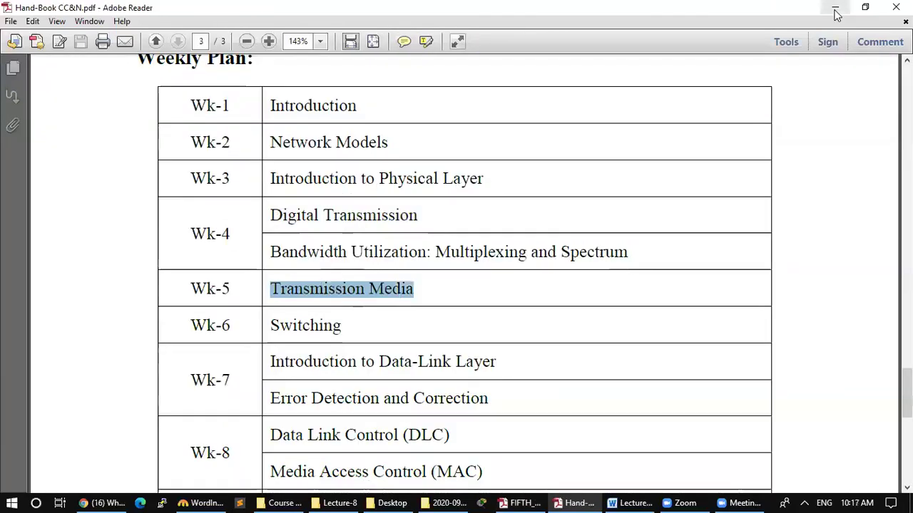
click(835, 10)
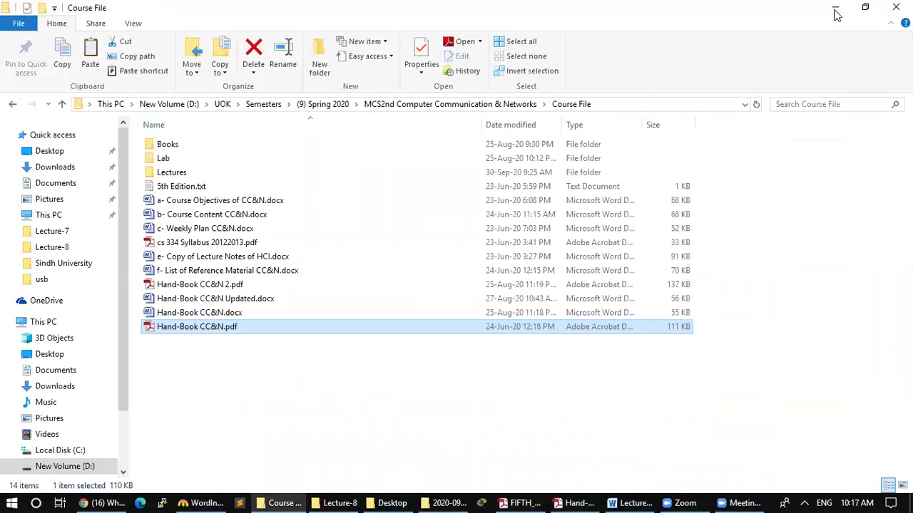
click(480, 377)
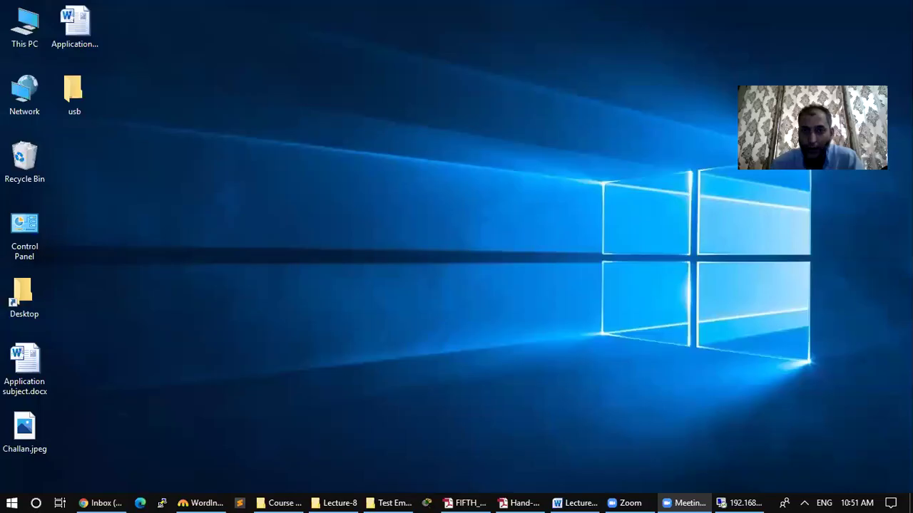
Step: Switch to the remote desktop session and search Google for "cisco packet tracer download"
click(744, 499)
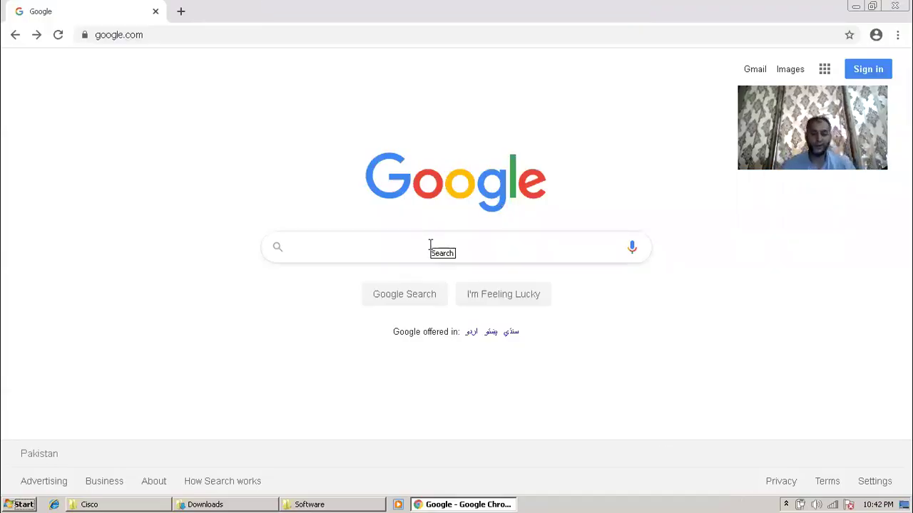
text(cisco)
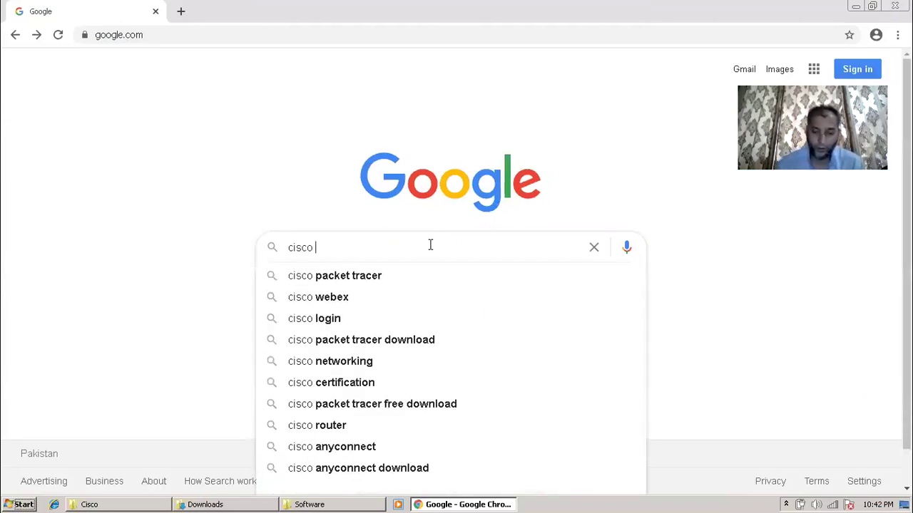
key(Down)
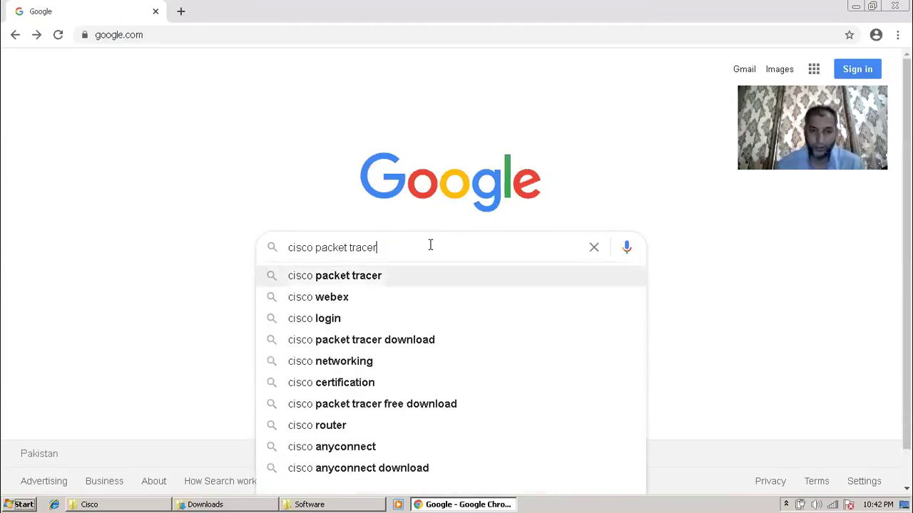
text(dow)
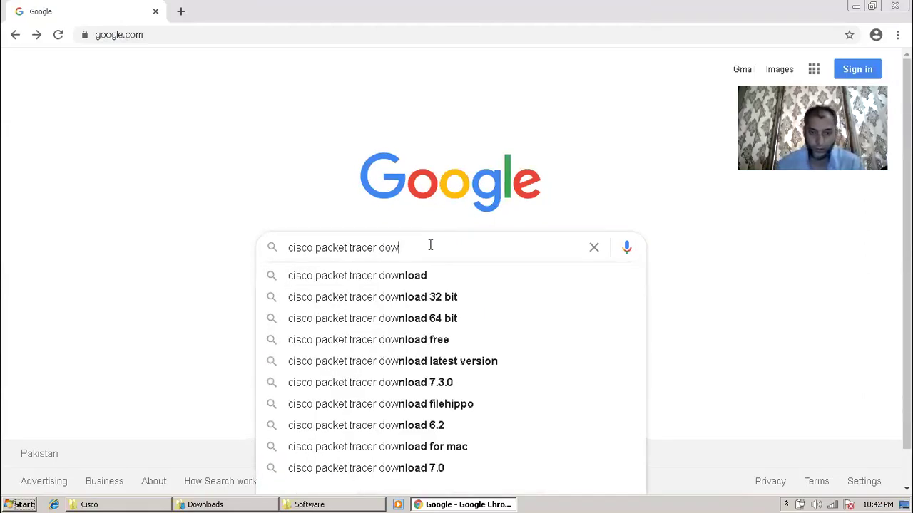
key(Down)
key(Return)
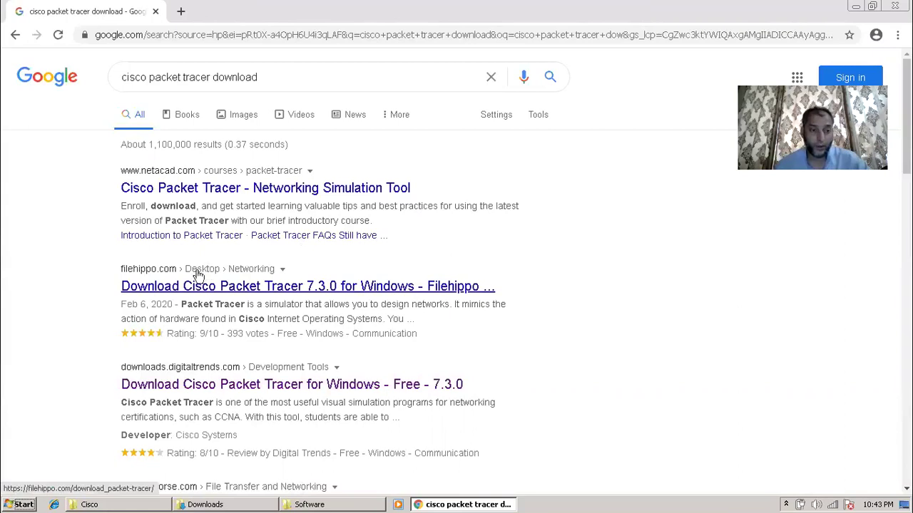
Step: Open the Filehippo result for Cisco Packet Tracer 7.3.0 for Windows and start downloading the latest version
click(326, 294)
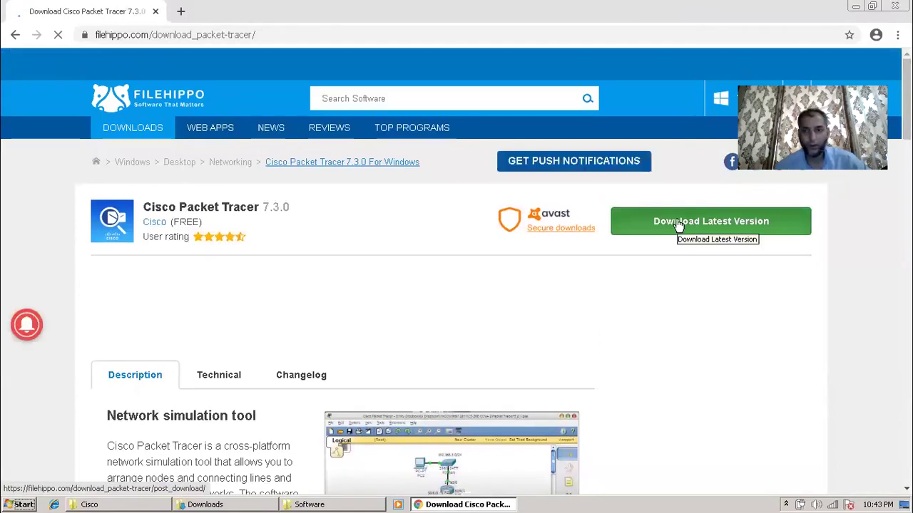
click(679, 224)
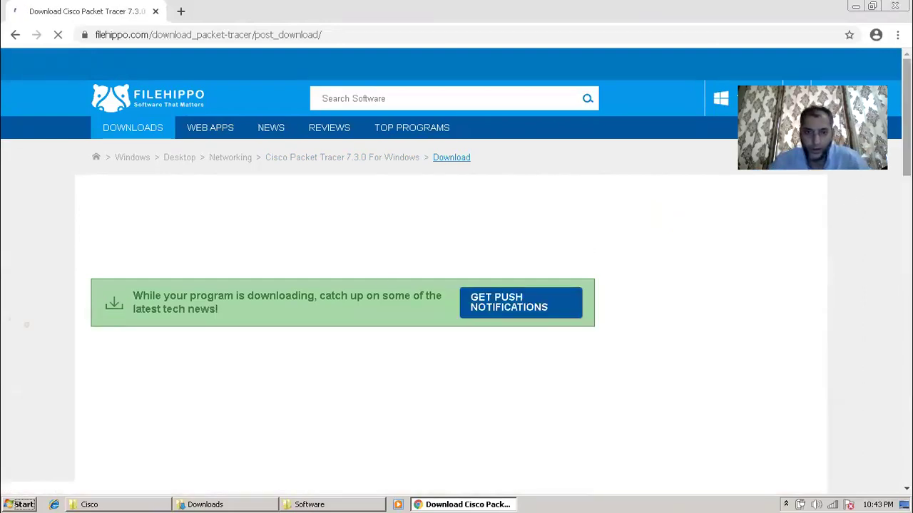
scroll(457, 250, down, 2)
scroll(457, 249, up, 2)
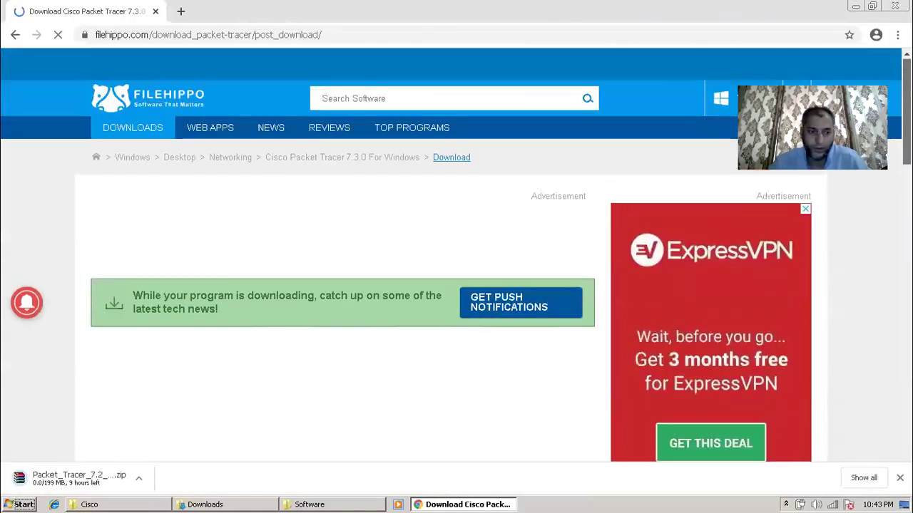
Step: Pause the Packet_Tracer_7.2_for_Windows_64_bit.zip download, open the full downloads list and highlight "_64_bit" in the file name
click(139, 478)
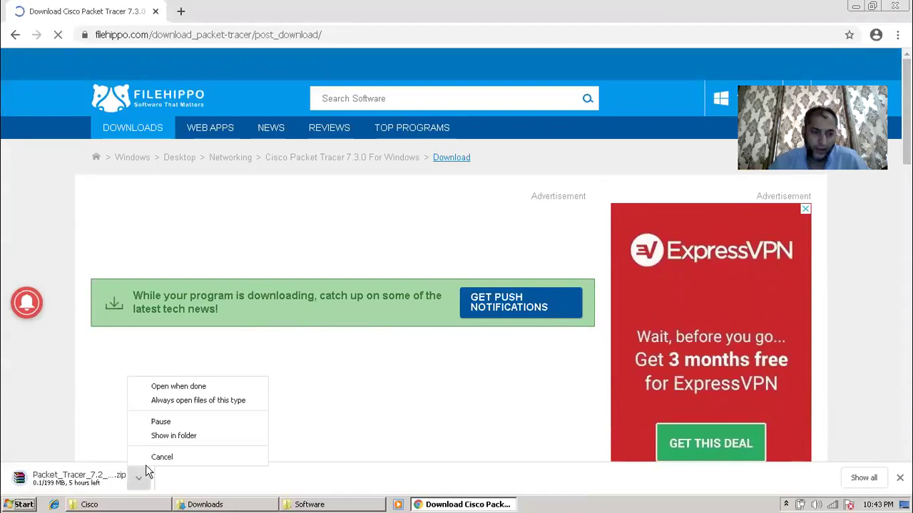
click(165, 421)
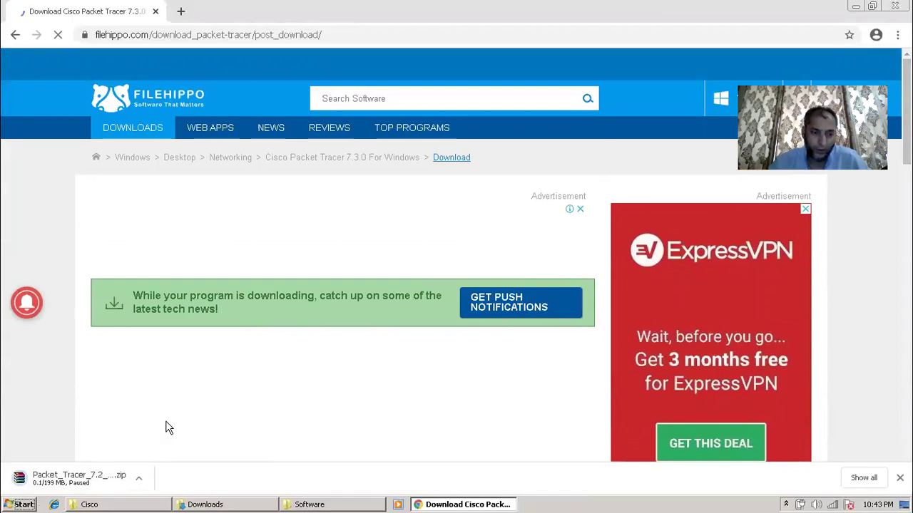
click(139, 479)
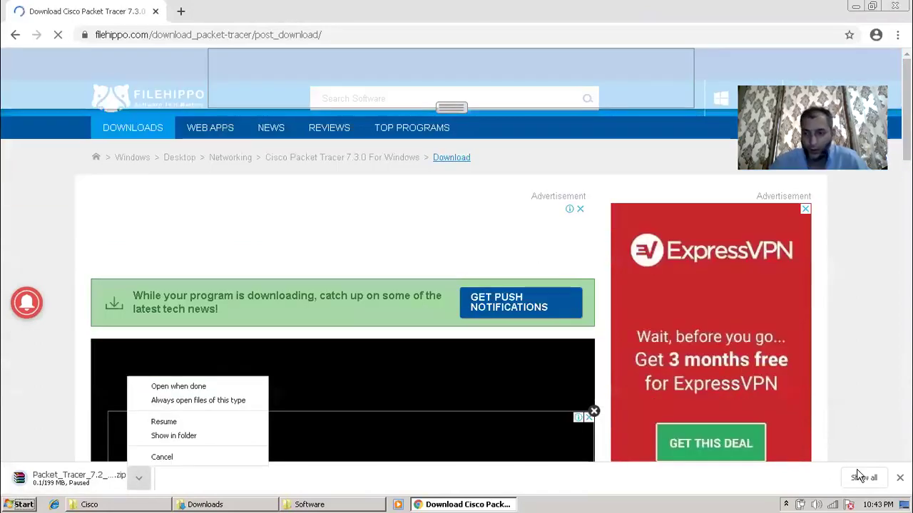
click(860, 478)
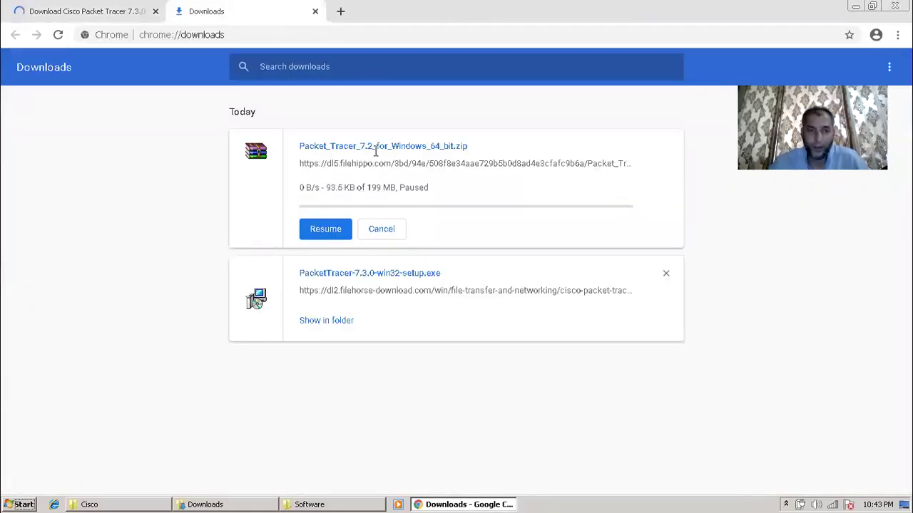
drag(427, 147, 454, 146)
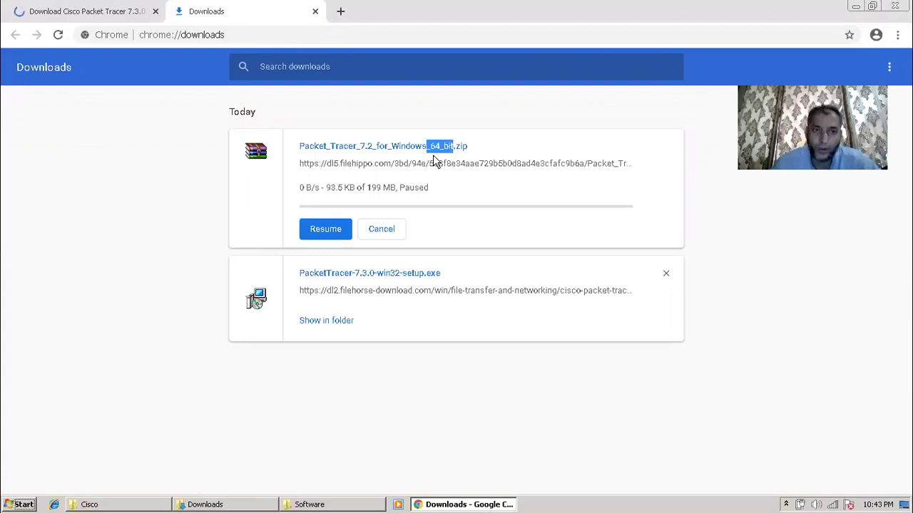
Step: Return to the Google results from the Filehippo page and search for "cisco packet tracer download 32 bit" using the suggestion
click(79, 12)
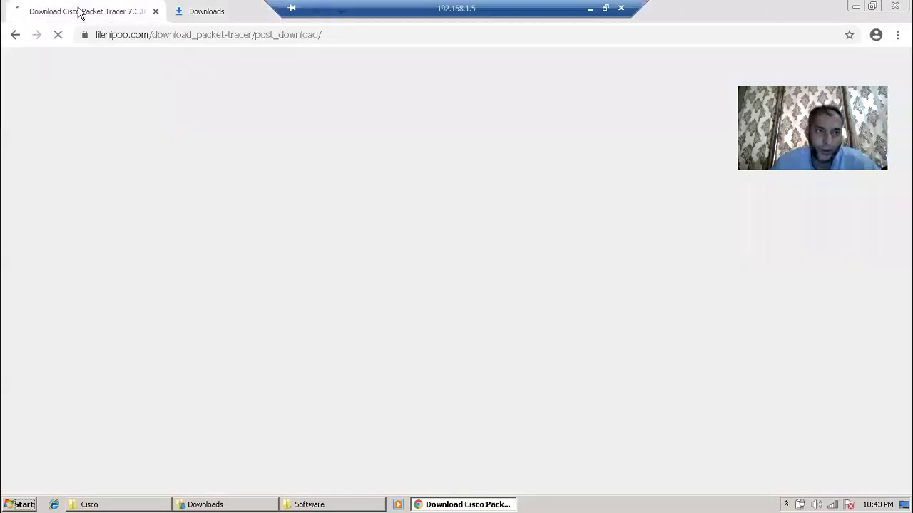
click(16, 35)
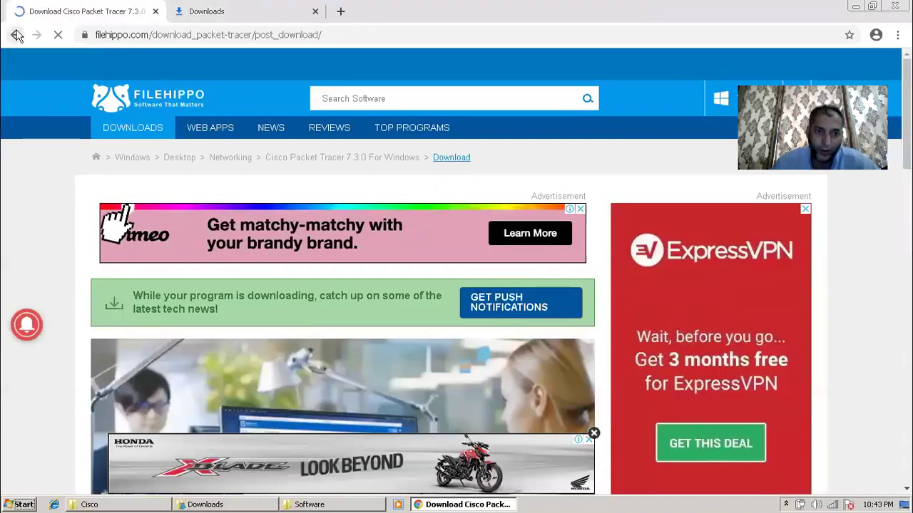
click(16, 35)
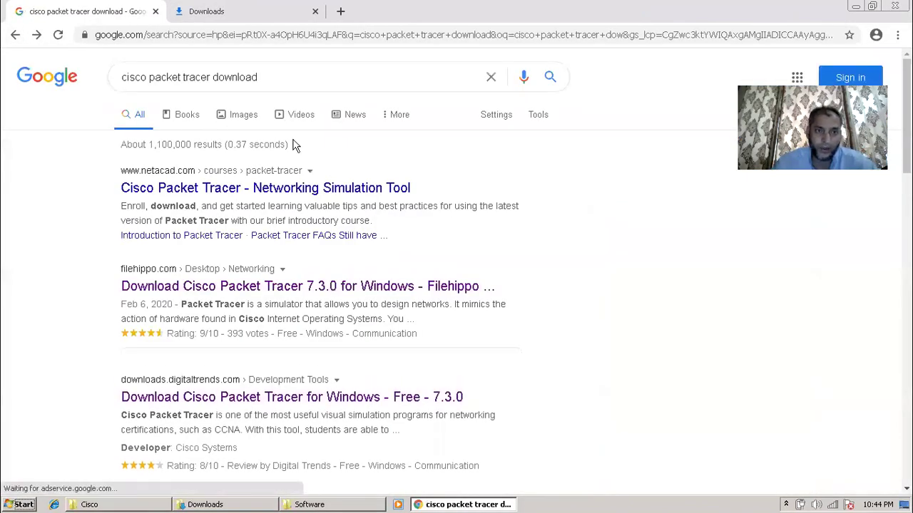
click(315, 71)
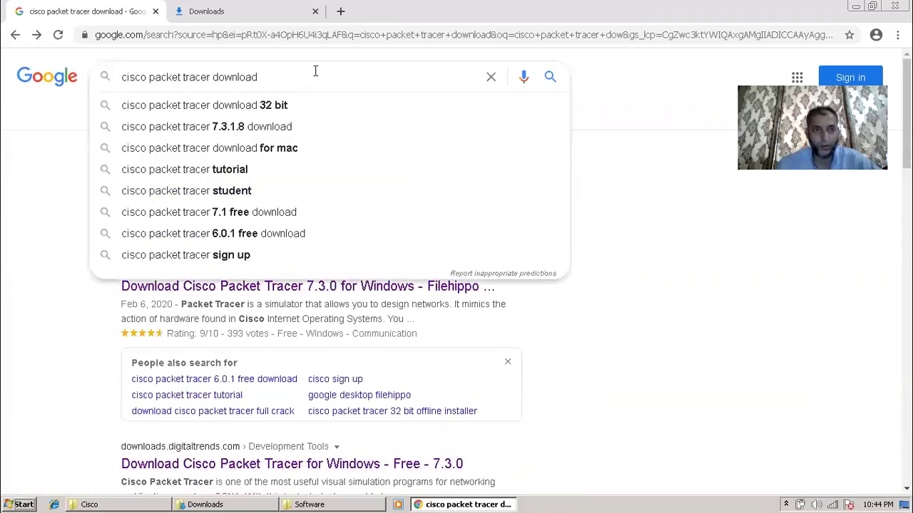
click(308, 109)
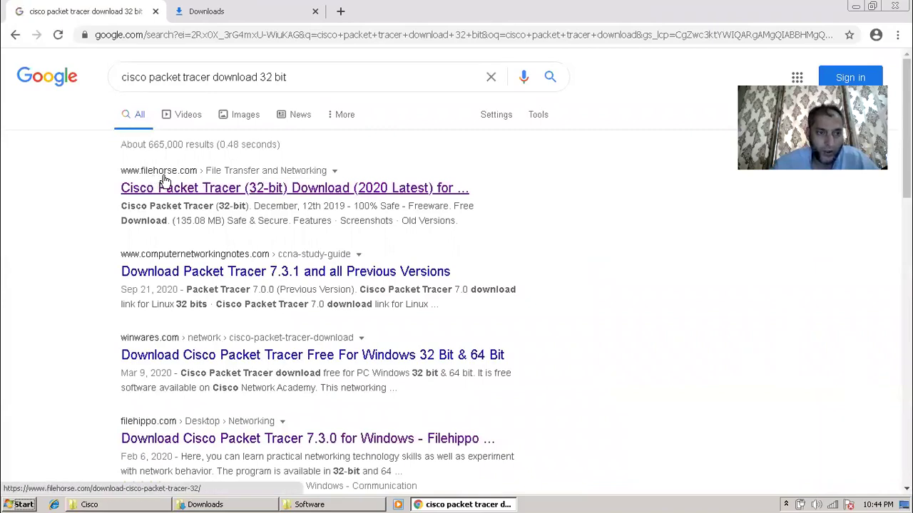
Step: Start downloading Cisco Packet Tracer (32-bit) from the Filehorse result, and pause that download in the downloads list
click(212, 189)
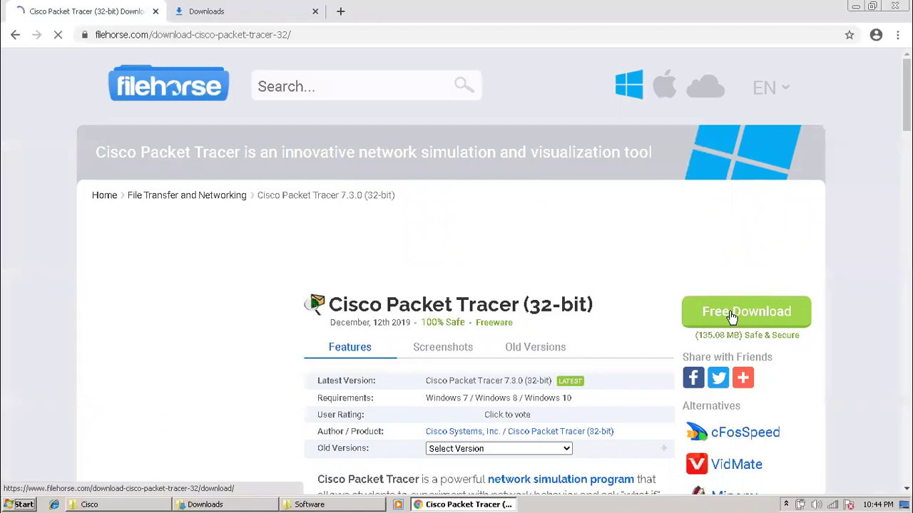
click(732, 316)
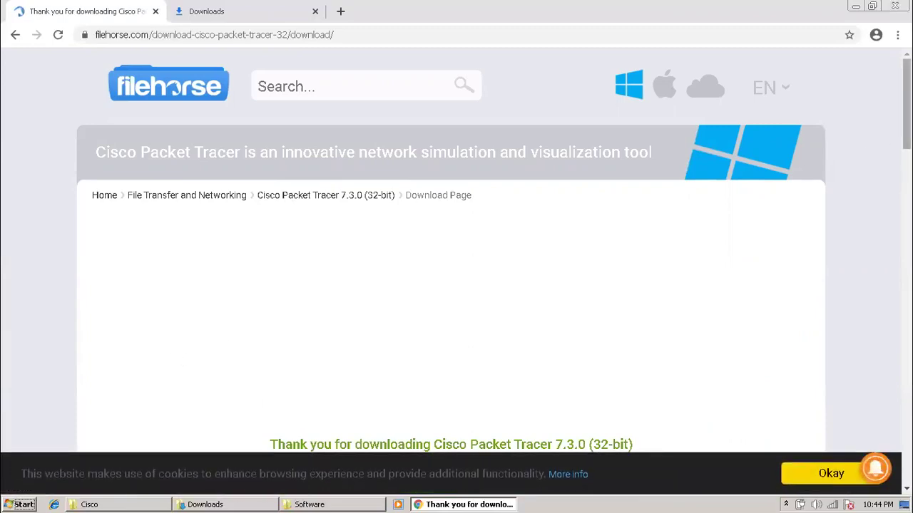
scroll(456, 250, down, 3)
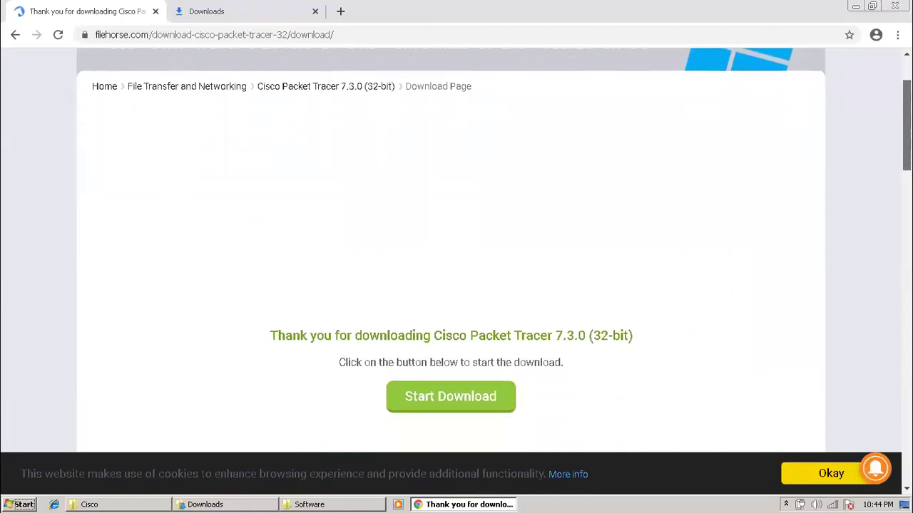
scroll(456, 250, down, 1)
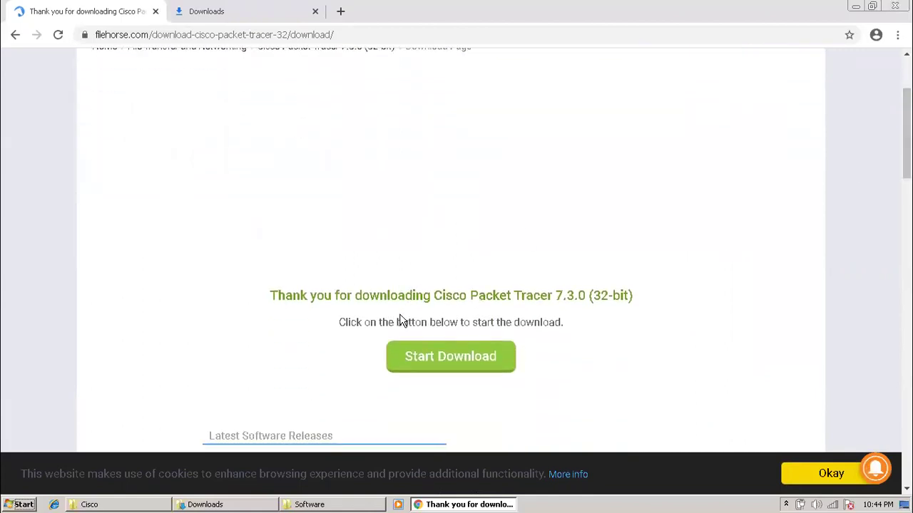
click(452, 359)
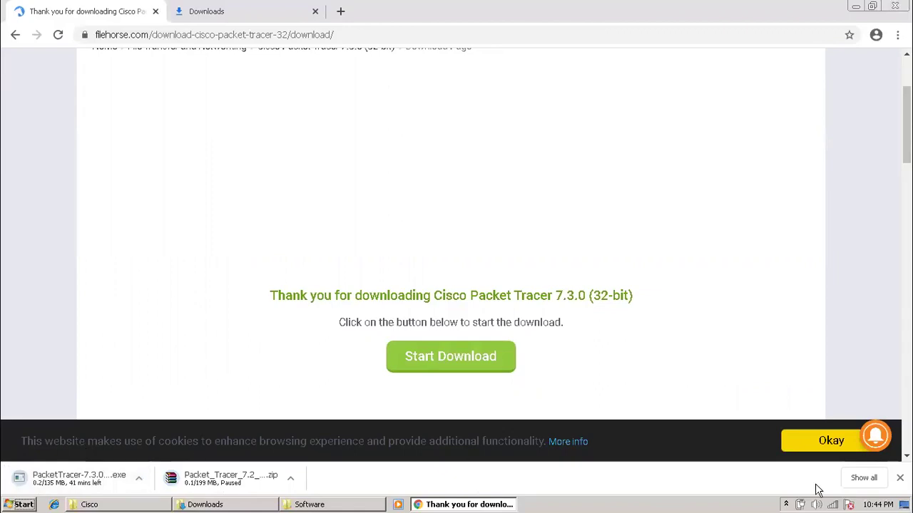
click(849, 481)
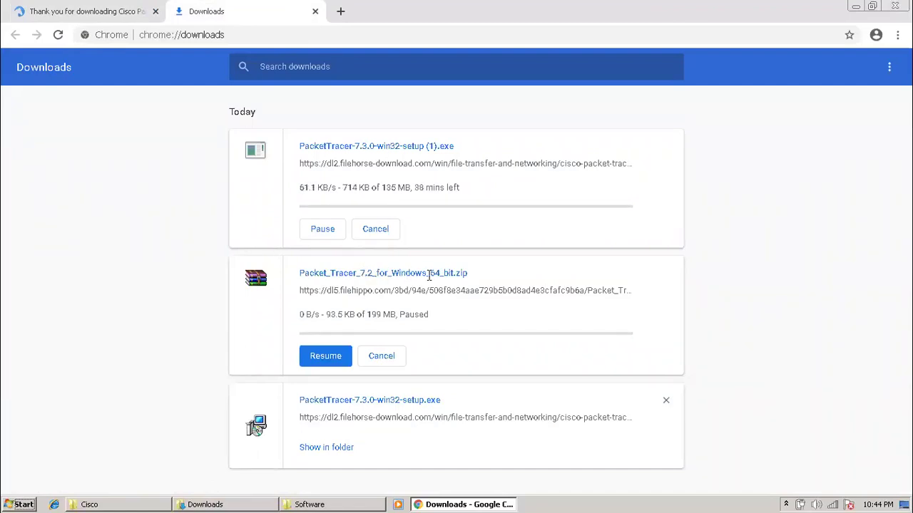
click(324, 230)
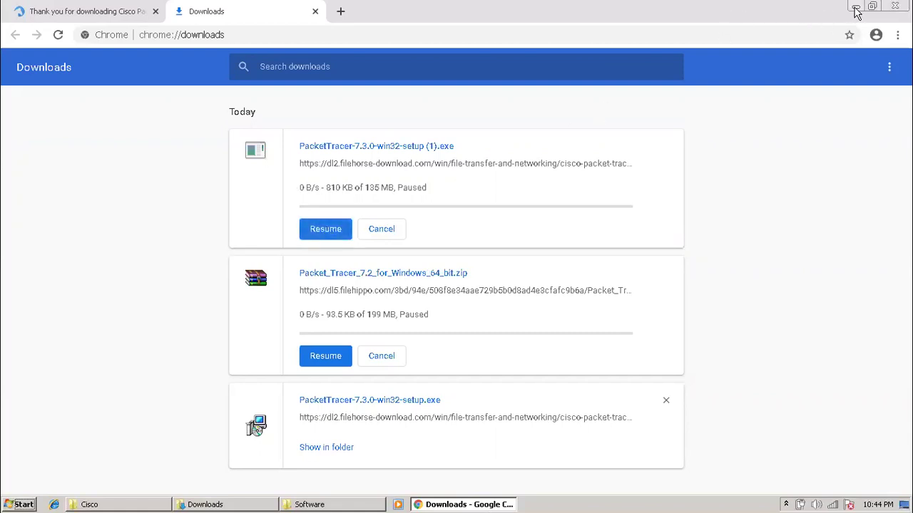
Step: Switch to the Cisco folder on drive D and point out the Packet Tracer 6.2 Student Version and 7.3.0 win32 installers
click(333, 505)
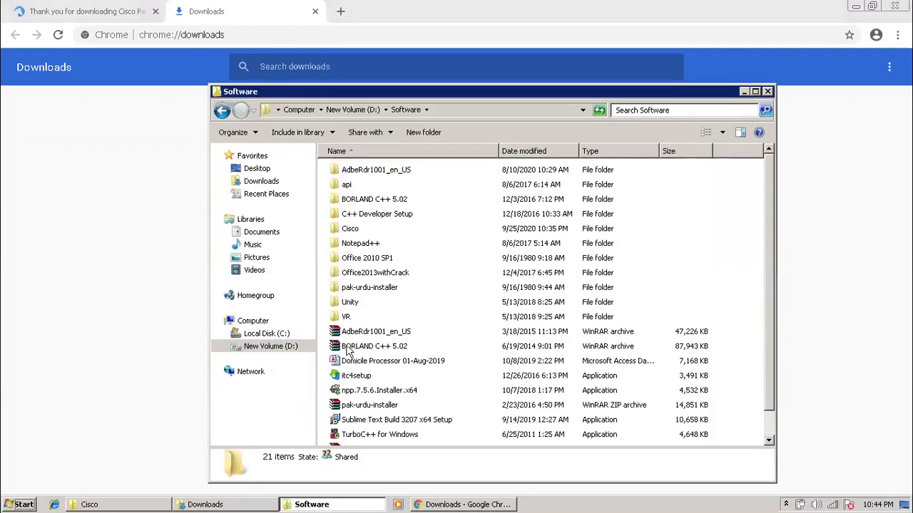
click(142, 505)
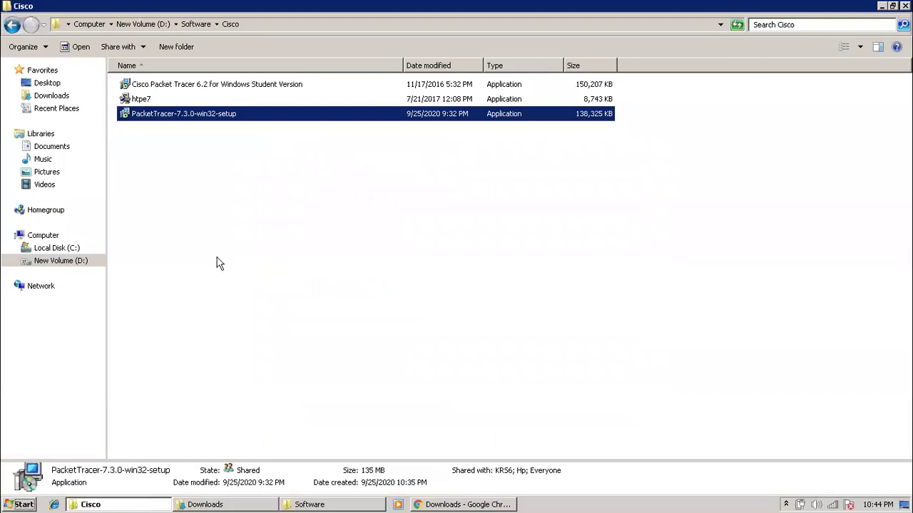
click(204, 86)
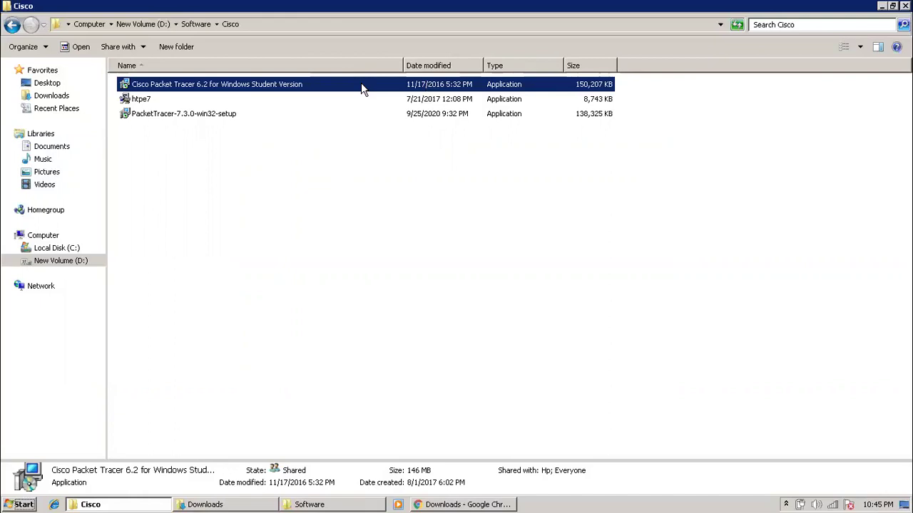
click(232, 114)
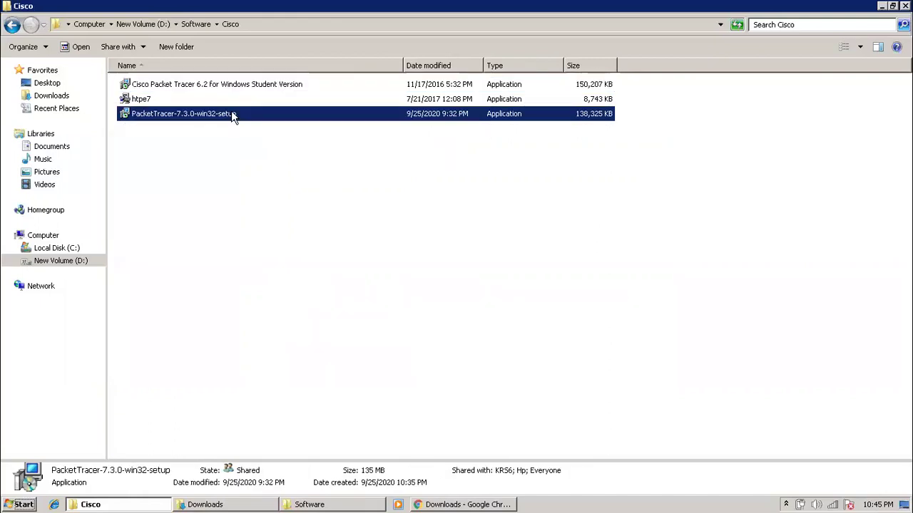
click(265, 83)
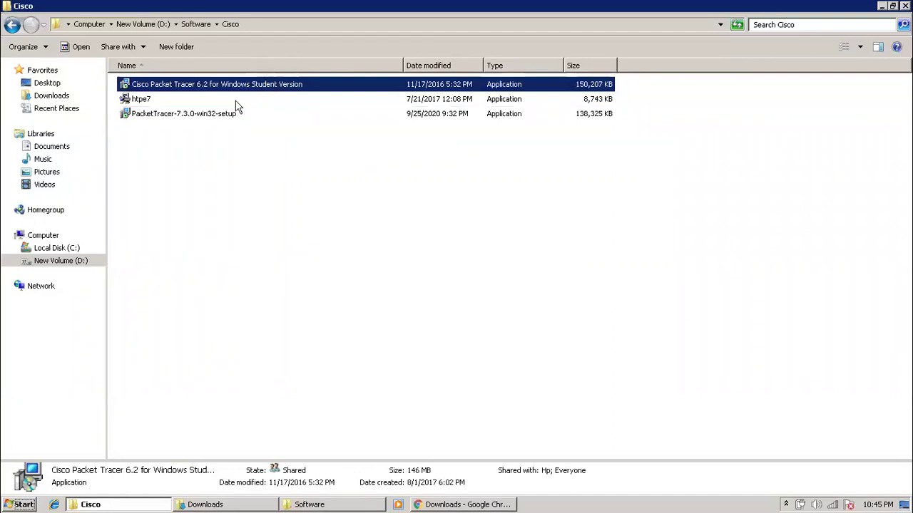
Step: Run PacketTracer-7.3.0-win32-setup as administrator, accept the license agreement and install with the default folders and a desktop shortcut
right_click(218, 119)
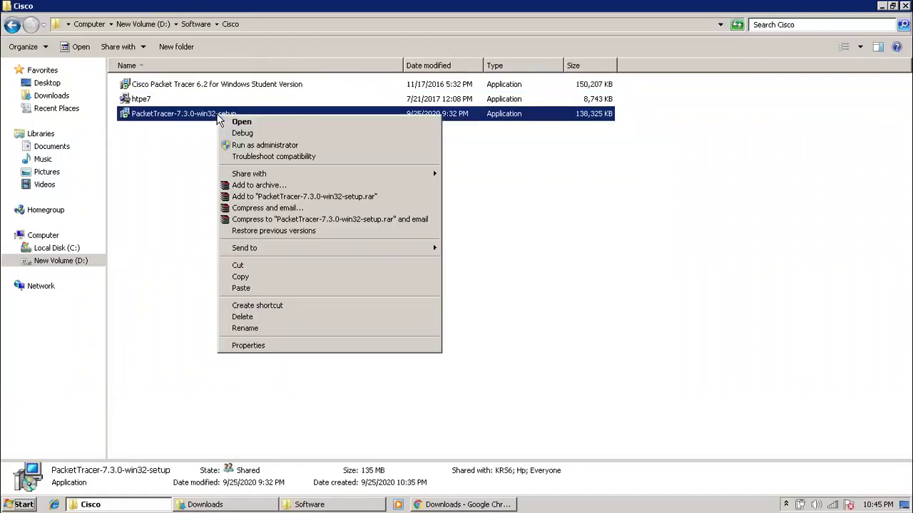
click(261, 144)
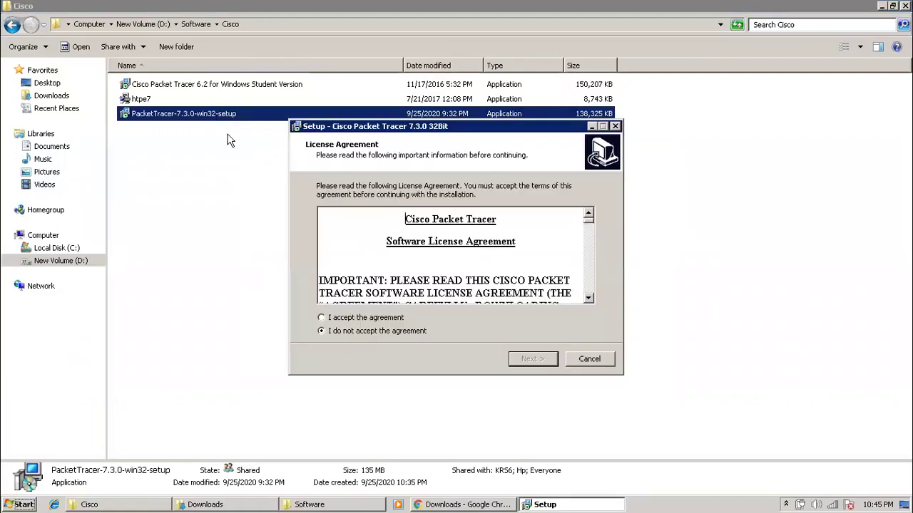
click(375, 319)
click(542, 360)
click(532, 358)
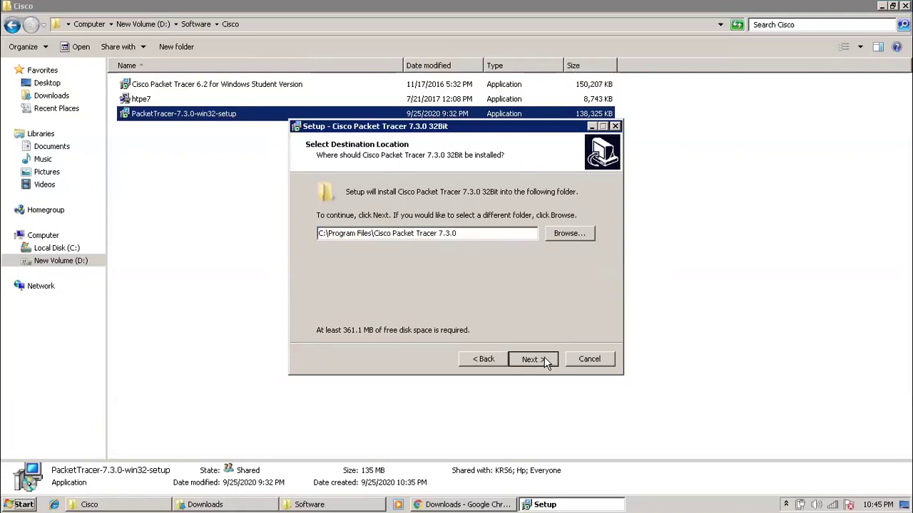
click(531, 359)
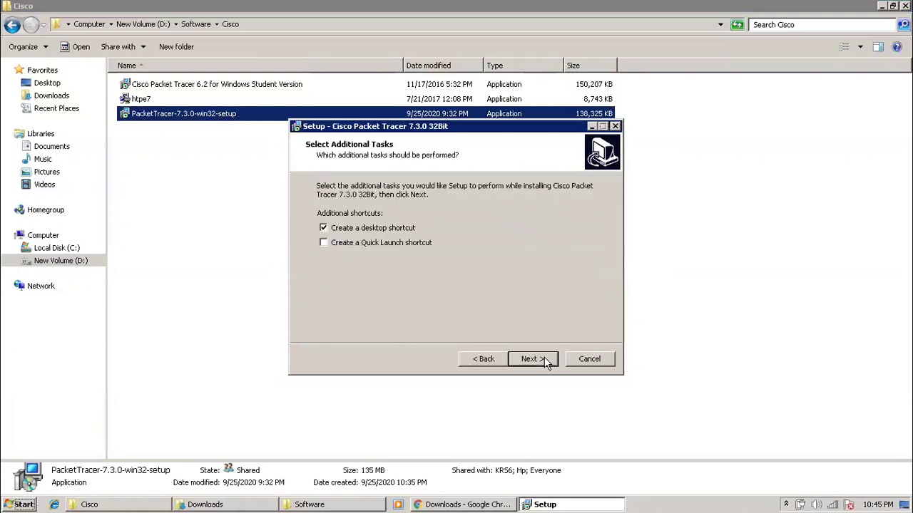
click(528, 358)
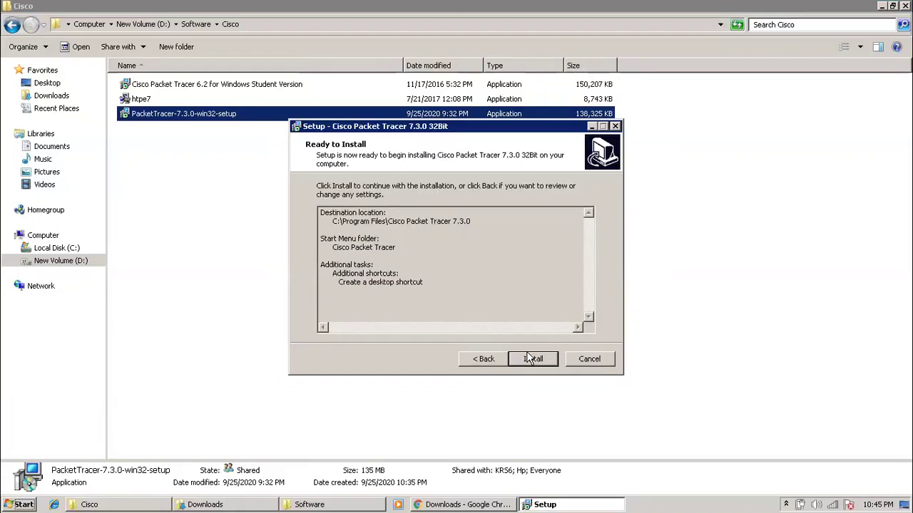
click(533, 359)
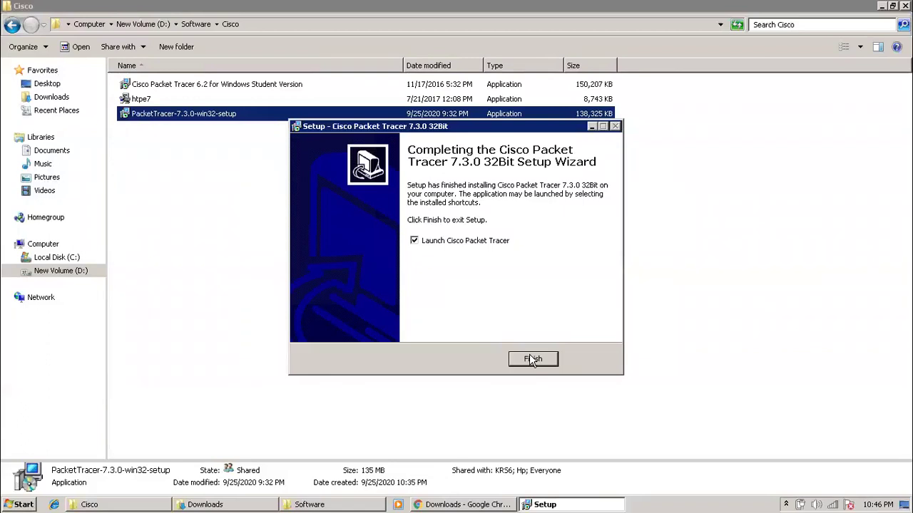
Step: Finish the 7.3.0 setup with Launch Cisco Packet Tracer enabled, and dismiss the PacketTracer7.exe error dialogs
click(531, 358)
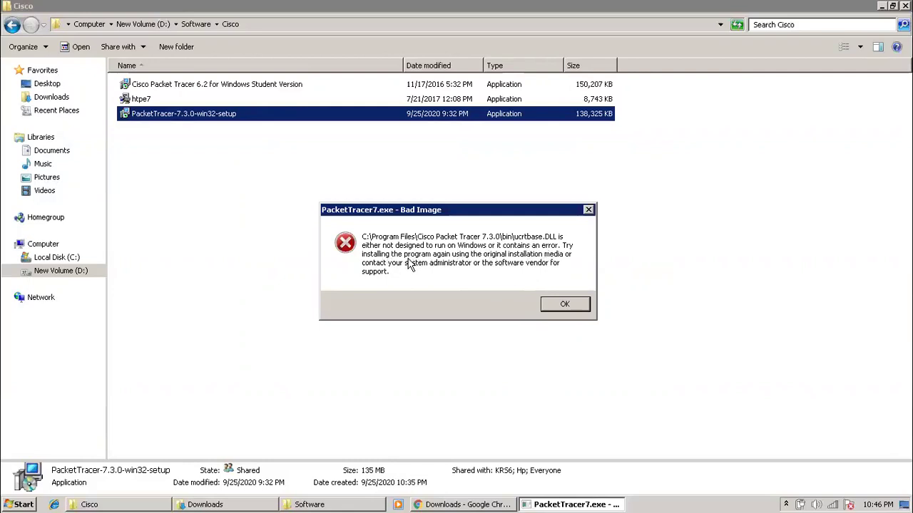
click(559, 305)
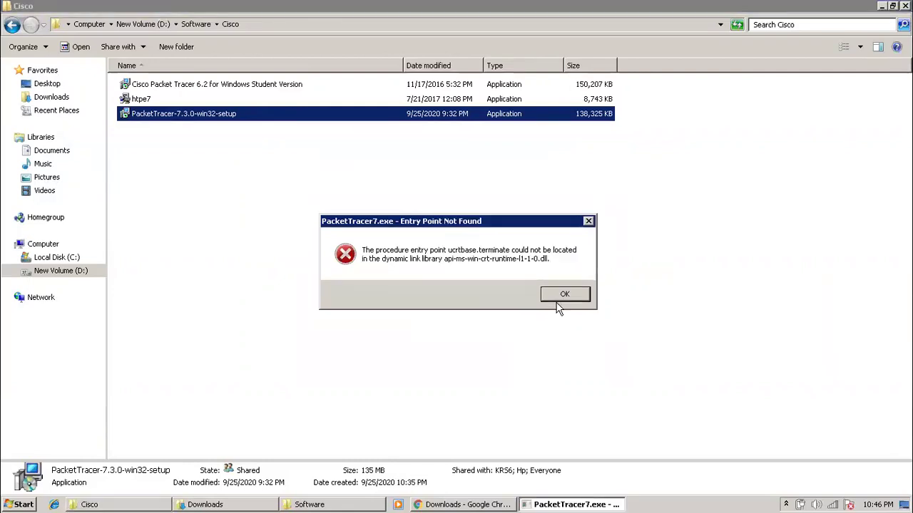
click(563, 294)
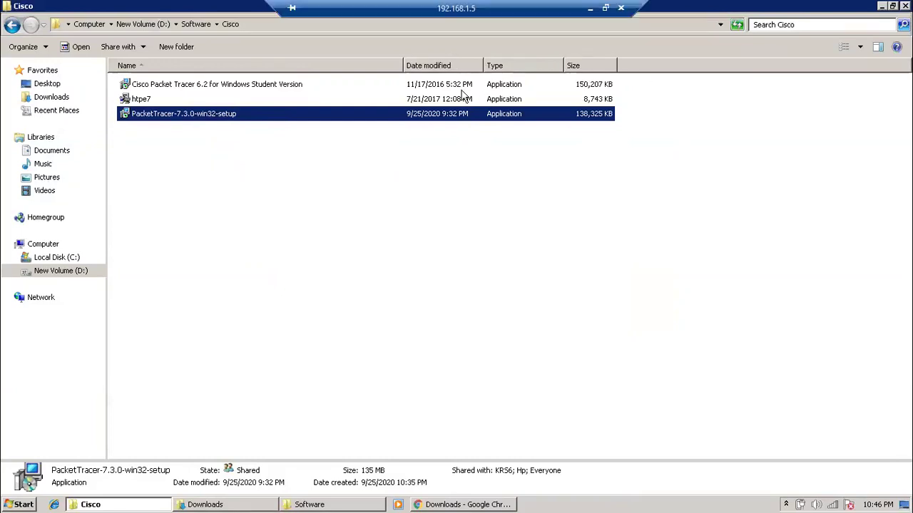
click(224, 87)
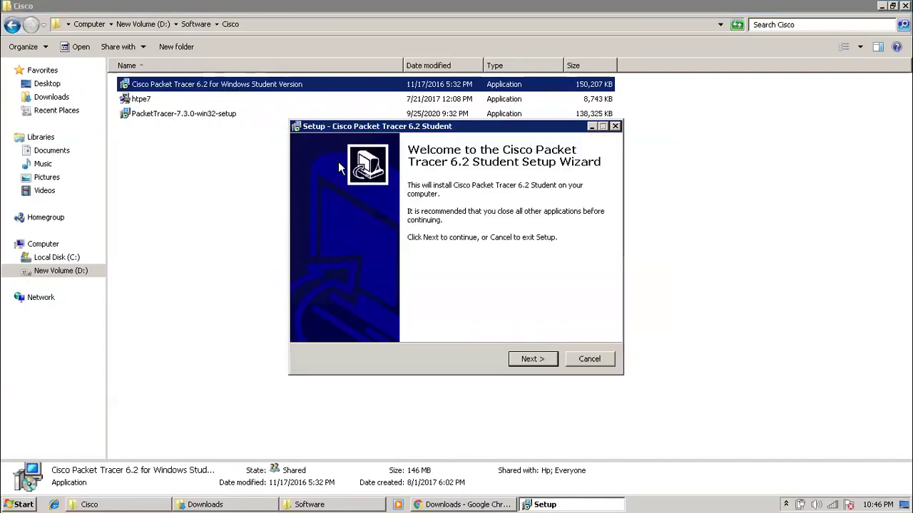
click(528, 364)
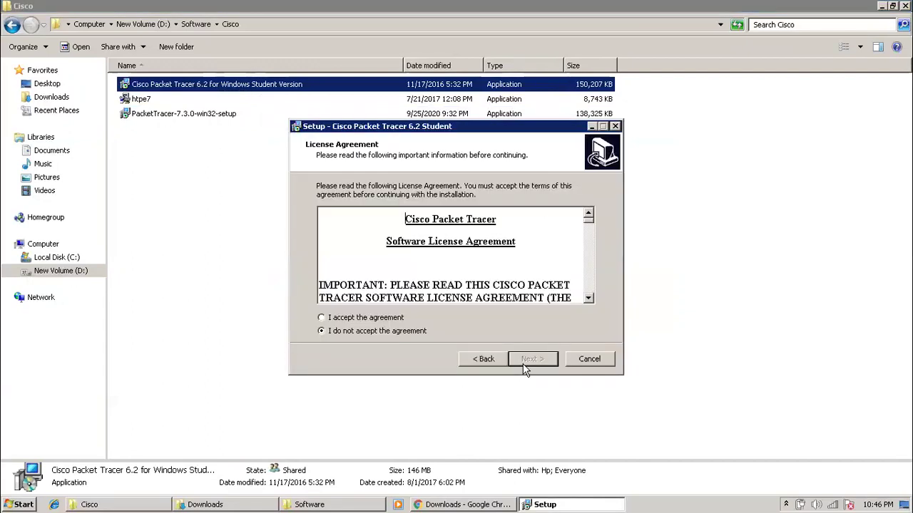
click(396, 321)
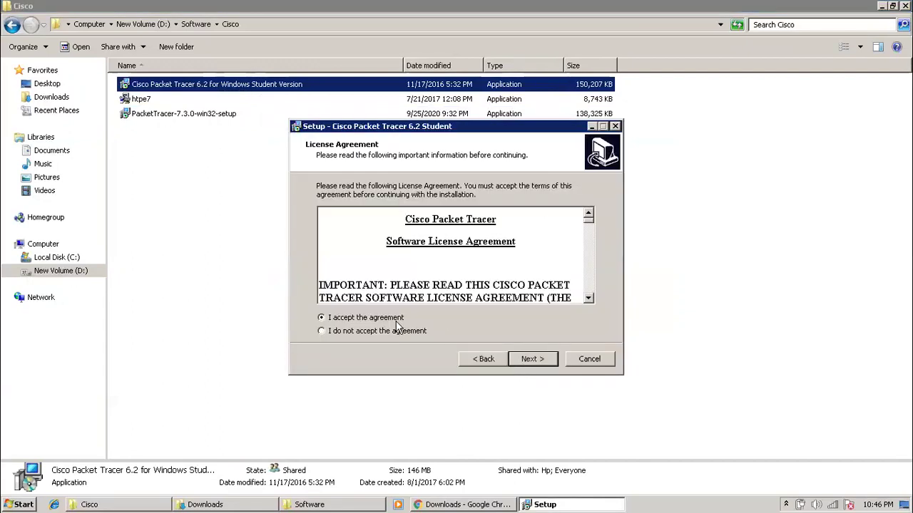
click(532, 359)
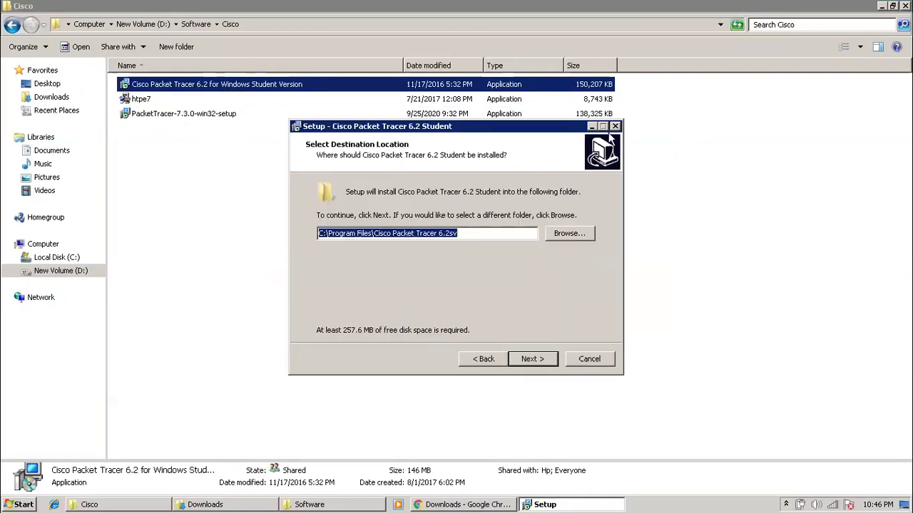
click(615, 126)
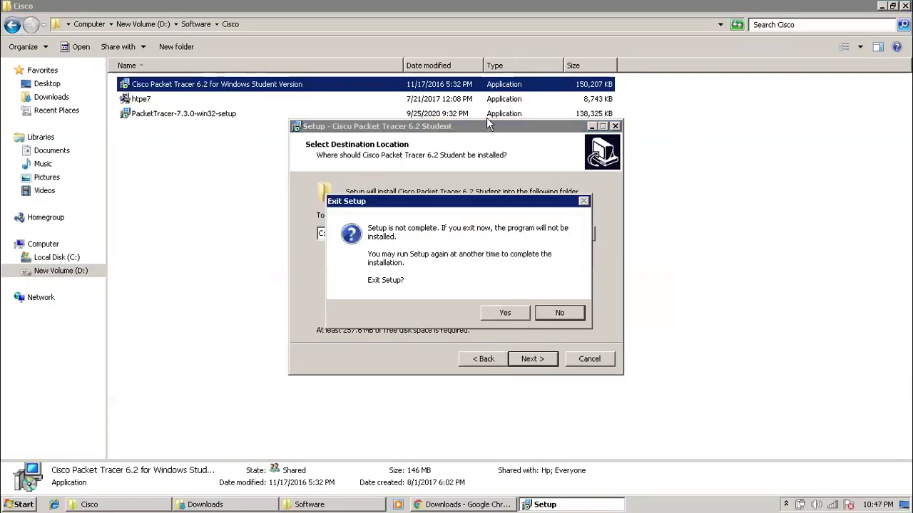
click(506, 312)
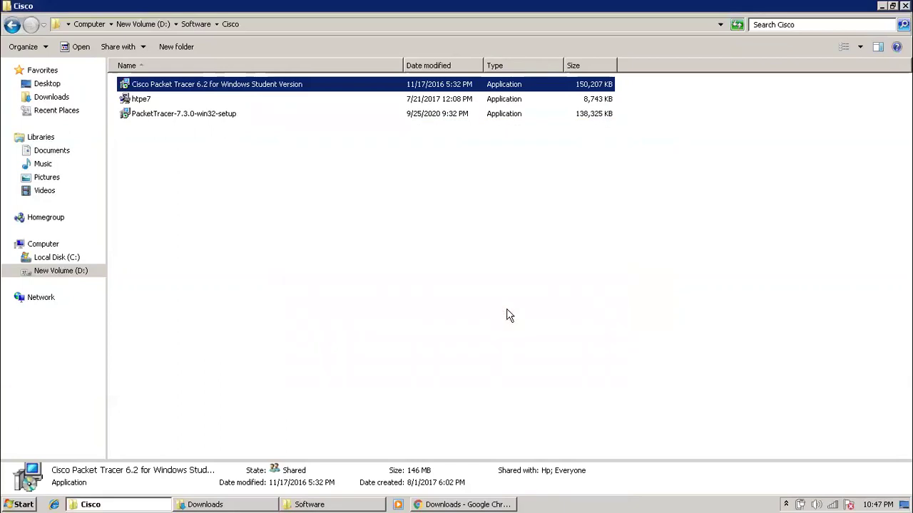
Step: Run the Cisco Packet Tracer 6.2 Student Version installer as administrator, accept the license agreement and install with the default folders
click(241, 116)
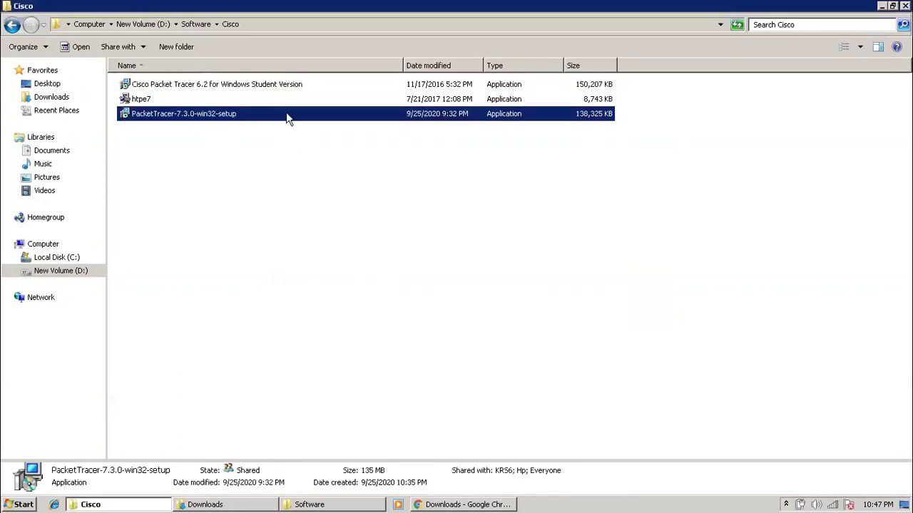
click(281, 87)
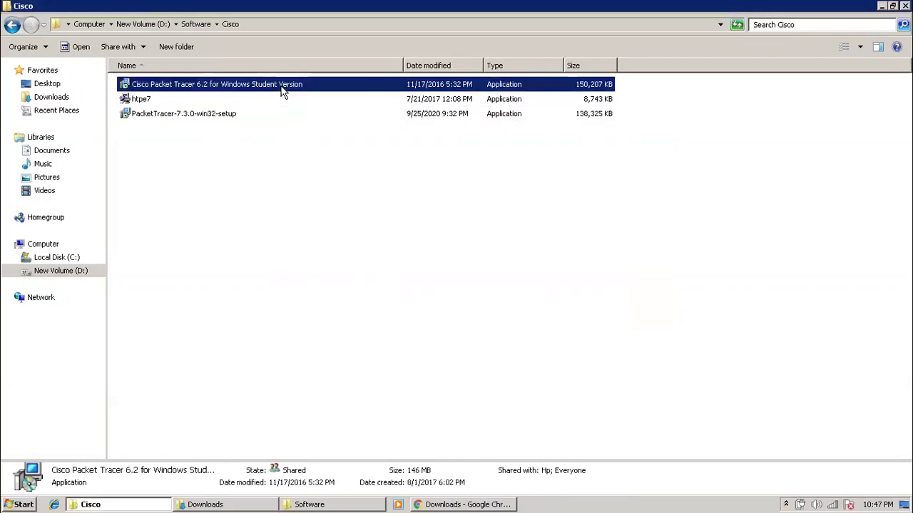
right_click(230, 85)
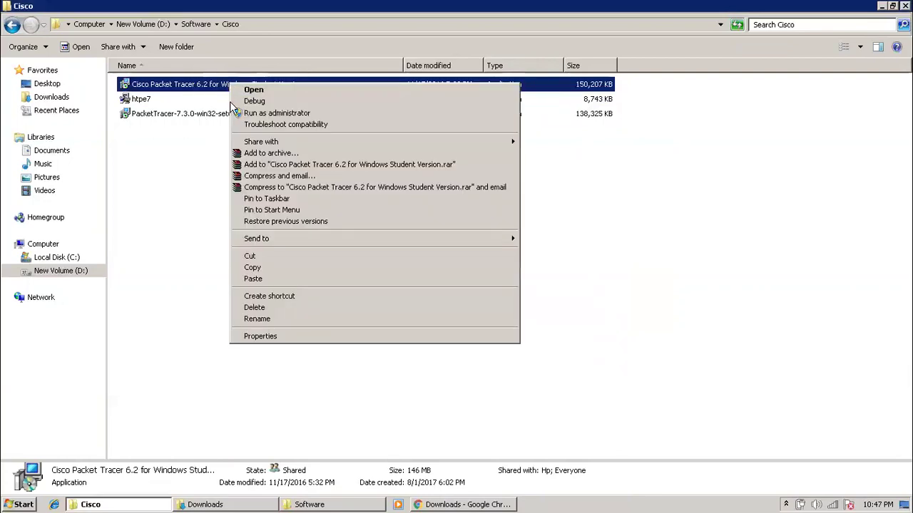
click(250, 113)
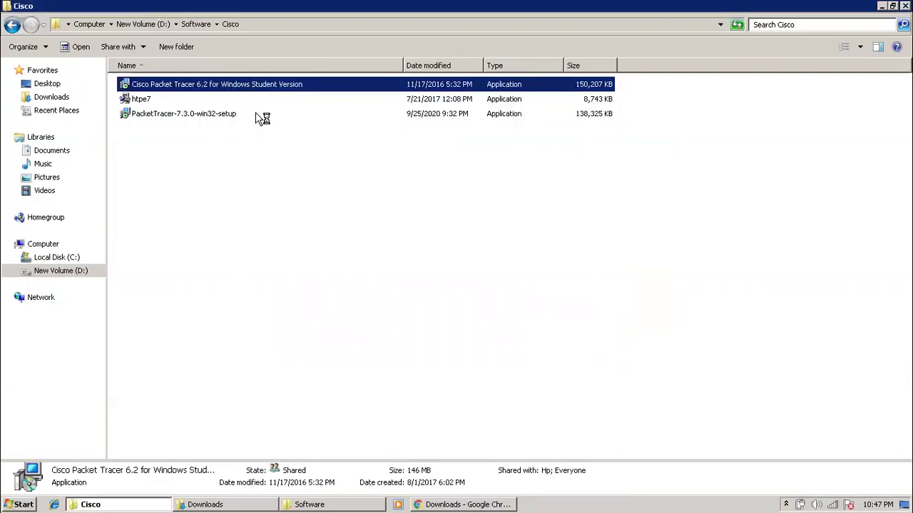
click(528, 359)
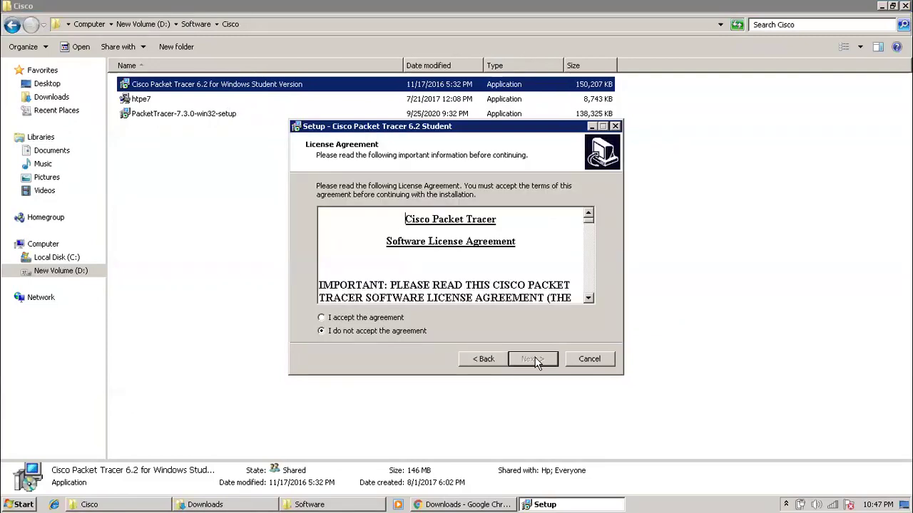
click(359, 318)
click(537, 362)
click(537, 362)
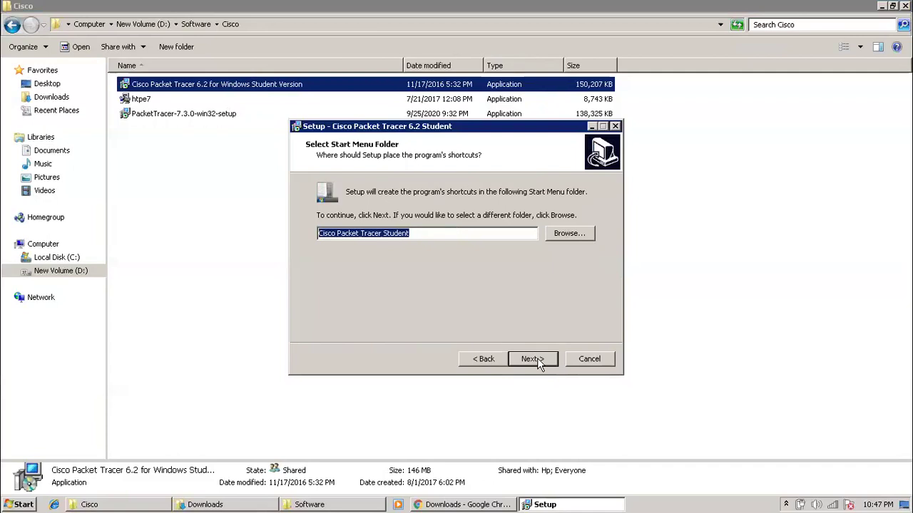
click(538, 362)
click(538, 362)
click(538, 362)
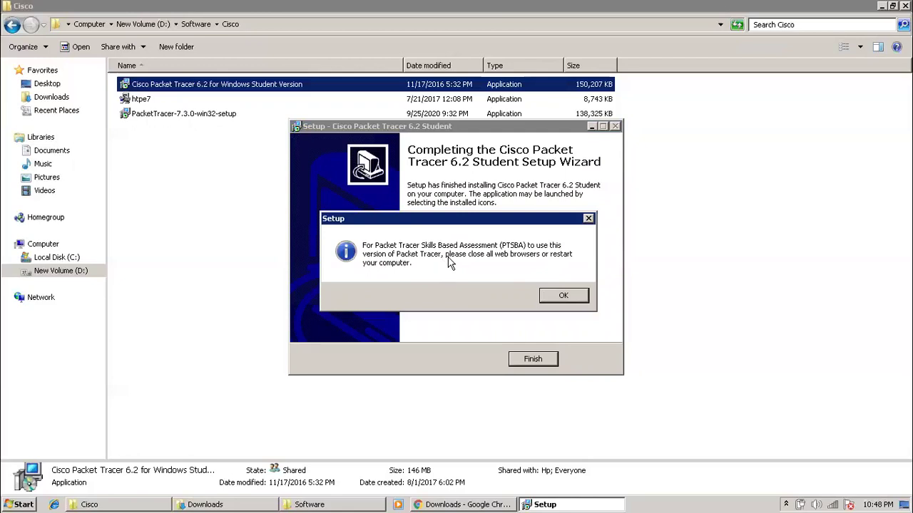
Step: Finish the 6.2 Student setup with Launch Cisco Packet Tracer enabled, clear away the other windows and maximize Packet Tracer
click(564, 296)
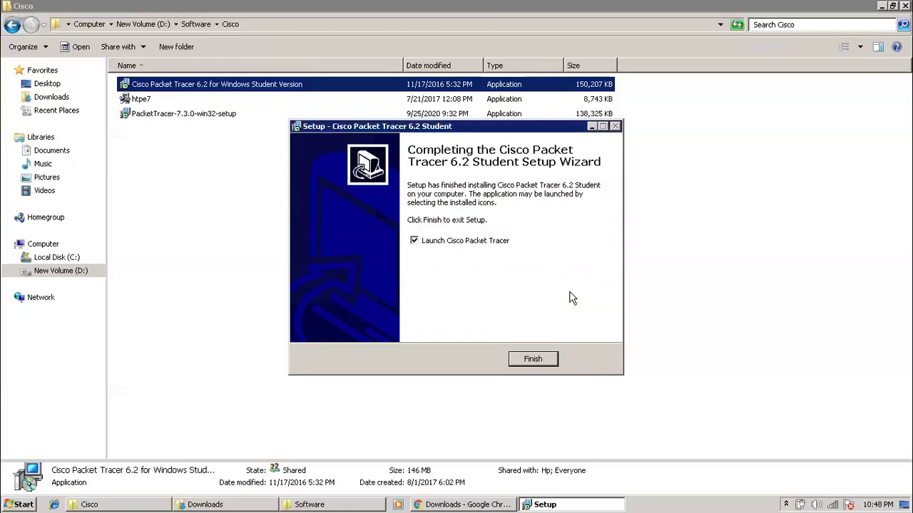
click(535, 359)
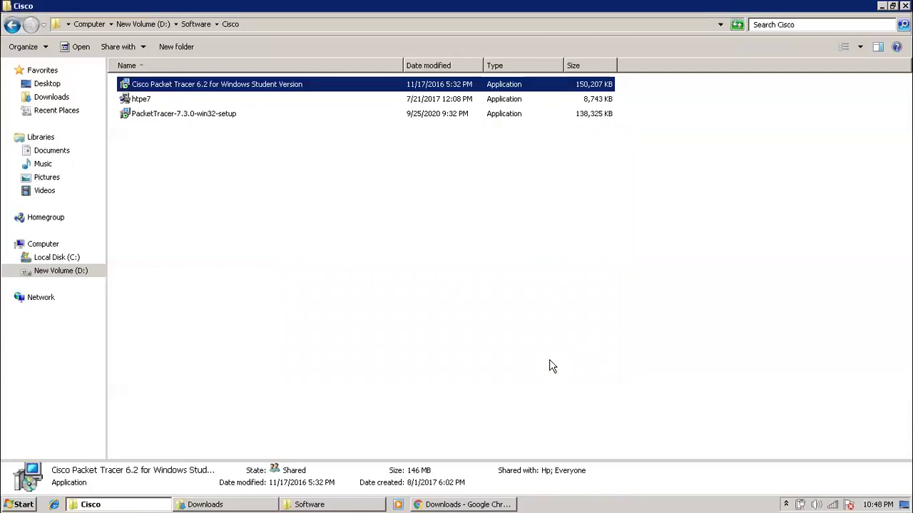
click(882, 11)
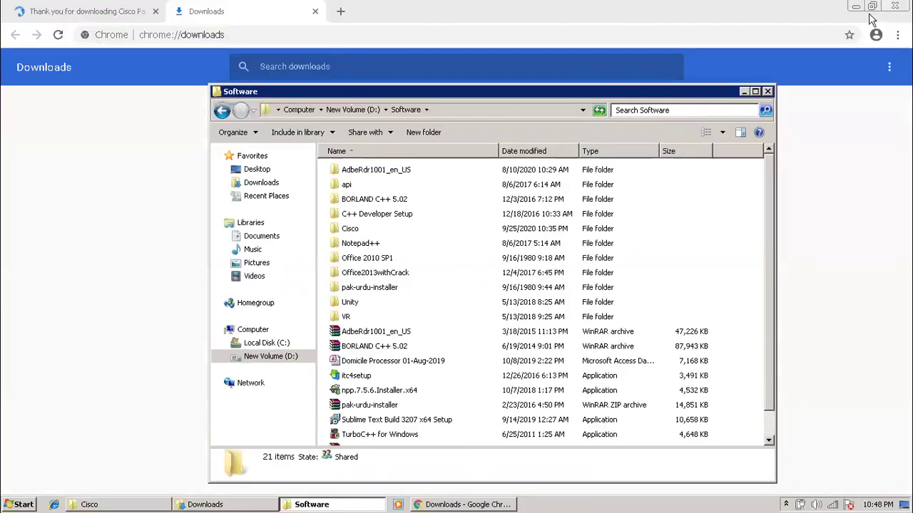
click(746, 93)
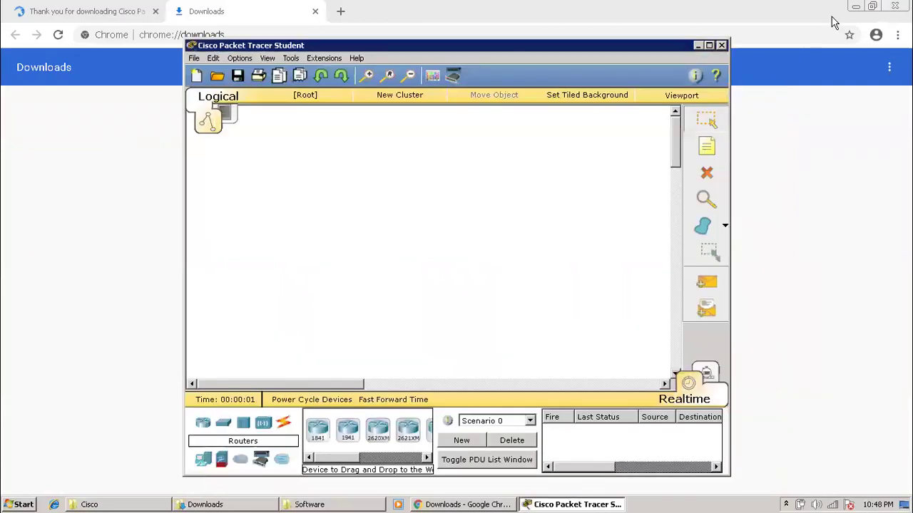
click(856, 8)
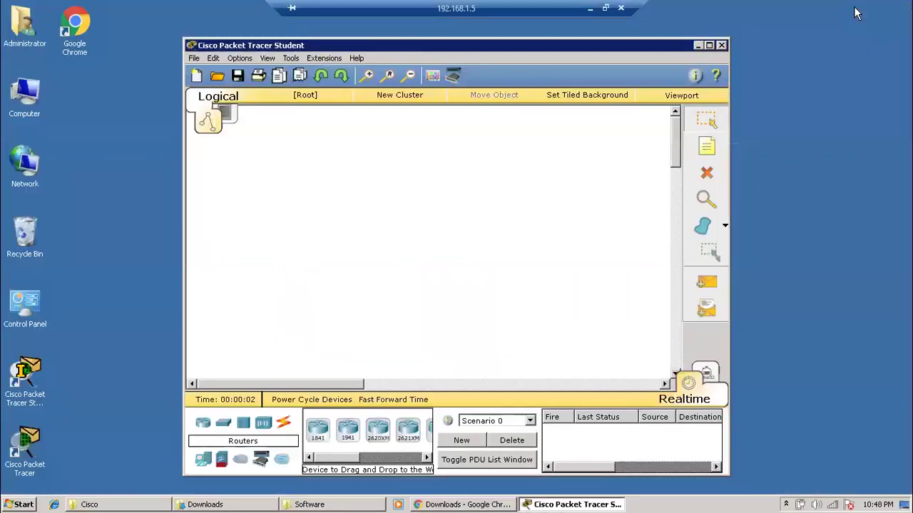
click(709, 46)
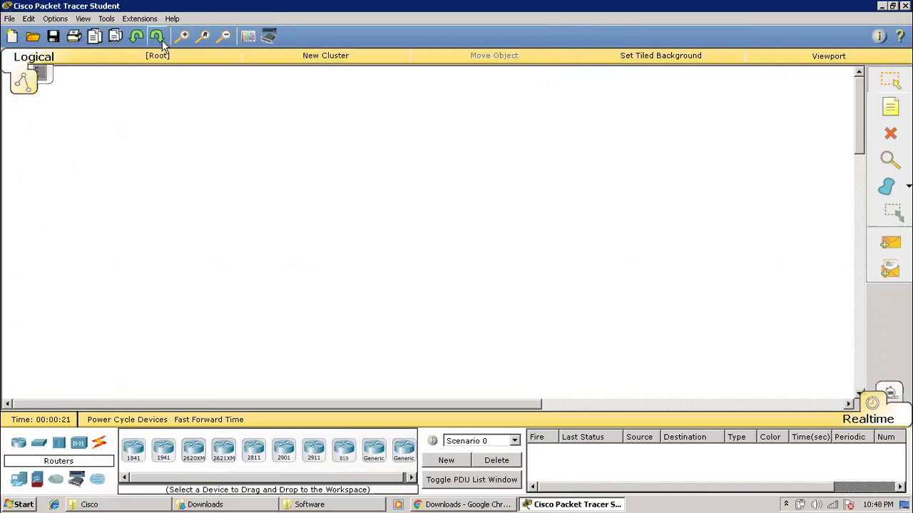
click(13, 20)
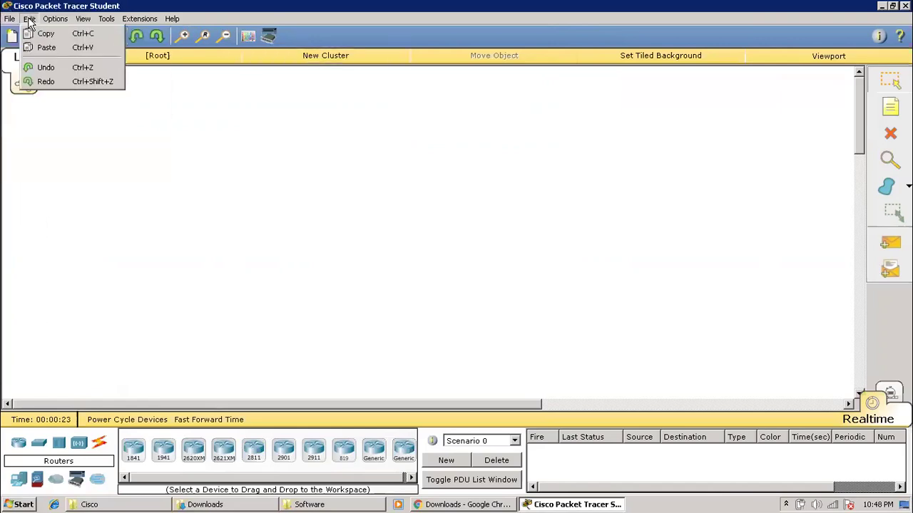
mouse_move(55, 20)
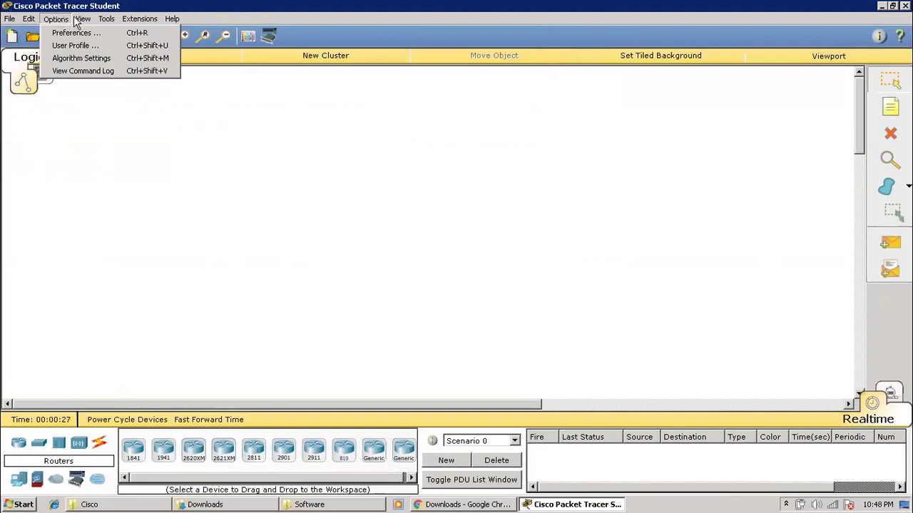
mouse_move(11, 19)
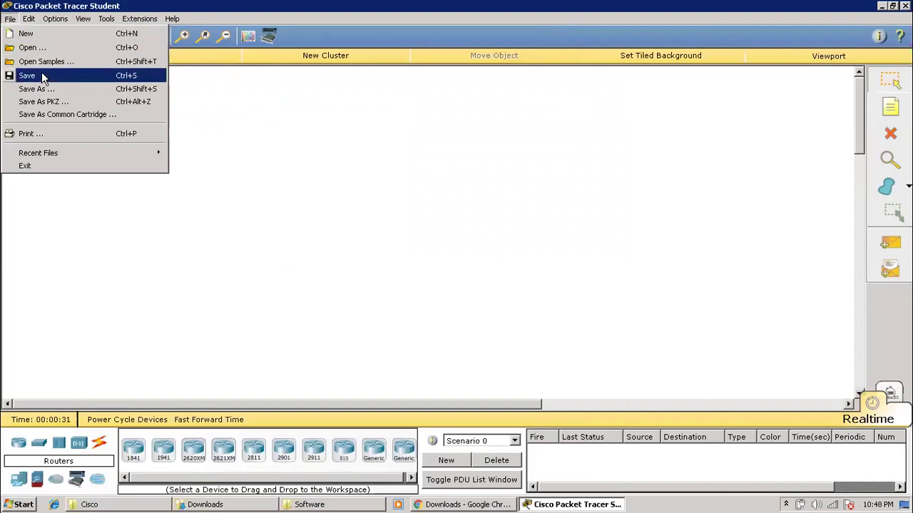
click(216, 218)
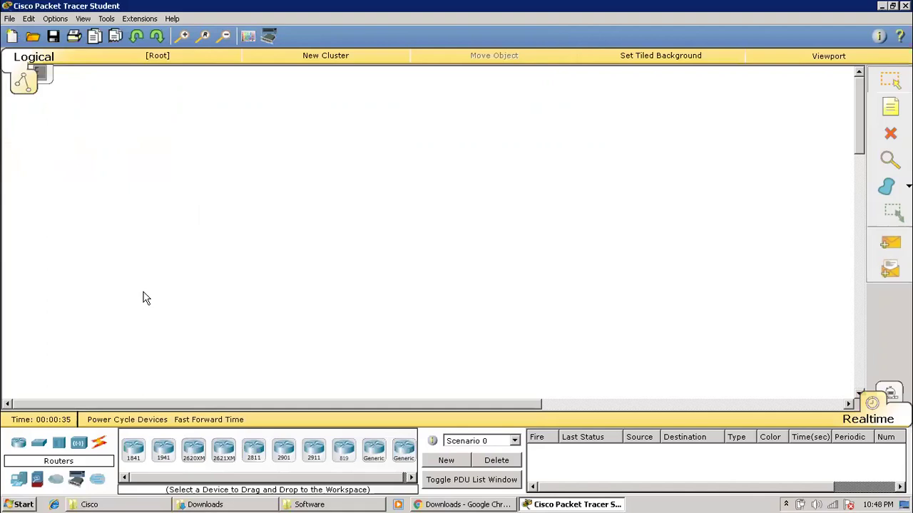
Step: Examine the device models offered for routers, switches, hubs, wireless, end devices, security and custom-made devices, plus the connection types
click(39, 445)
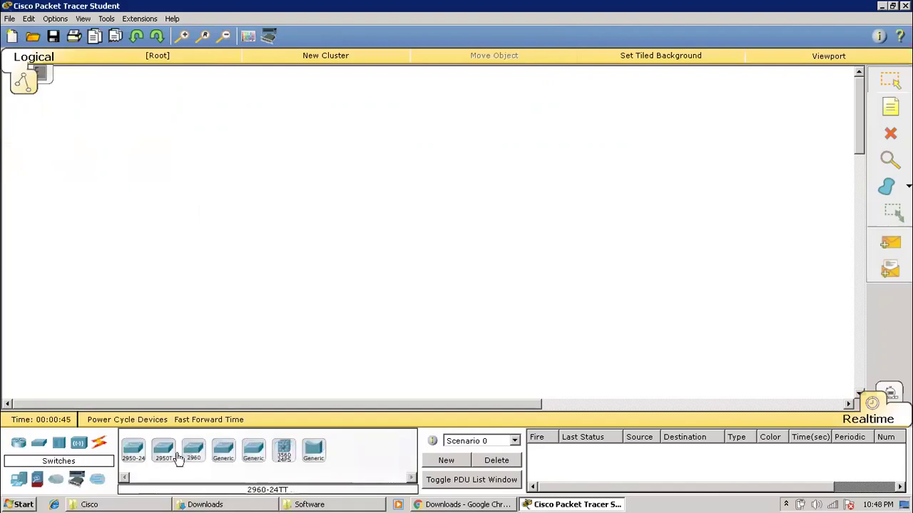
click(19, 443)
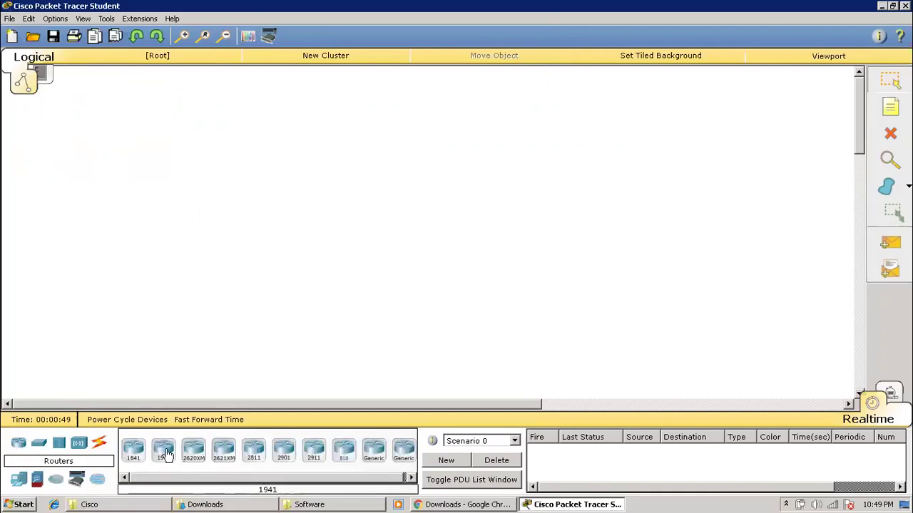
click(41, 444)
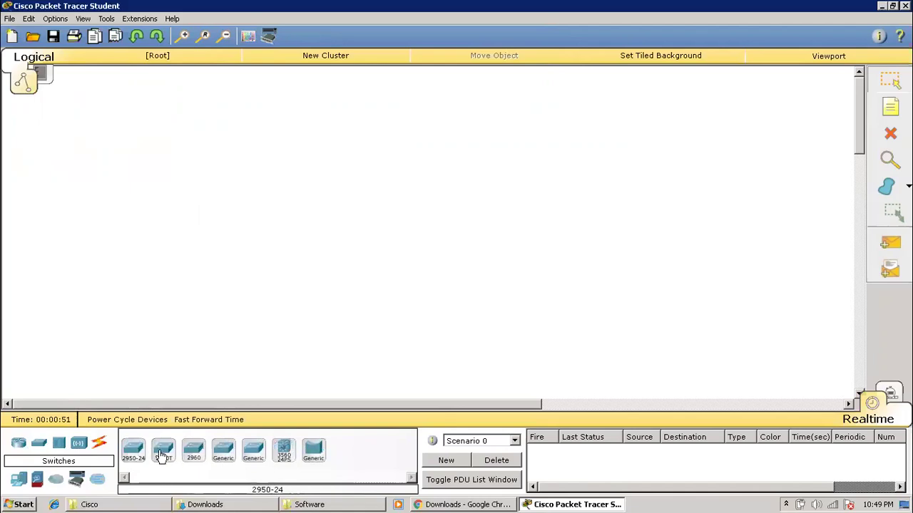
click(59, 446)
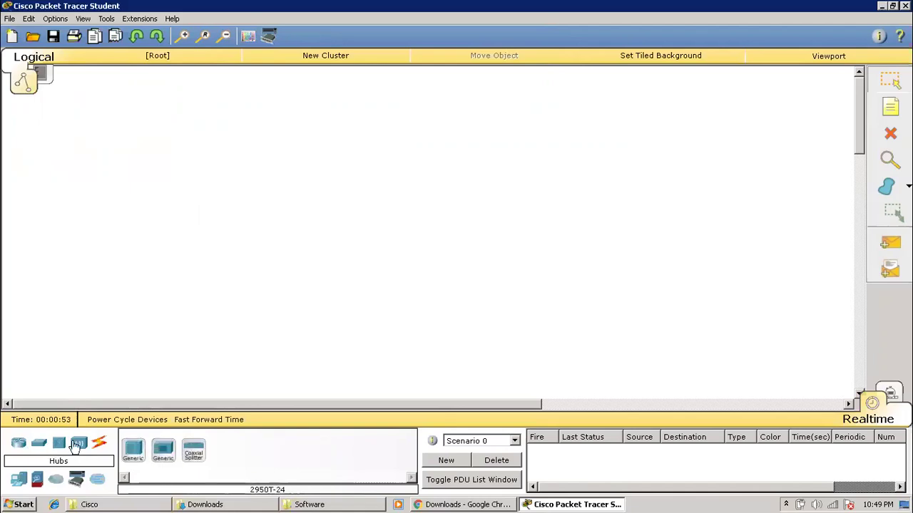
click(83, 445)
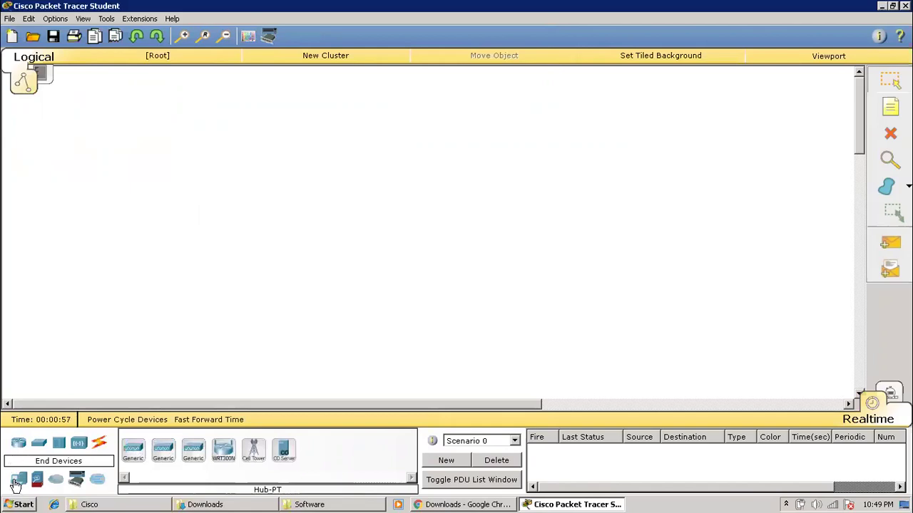
click(20, 482)
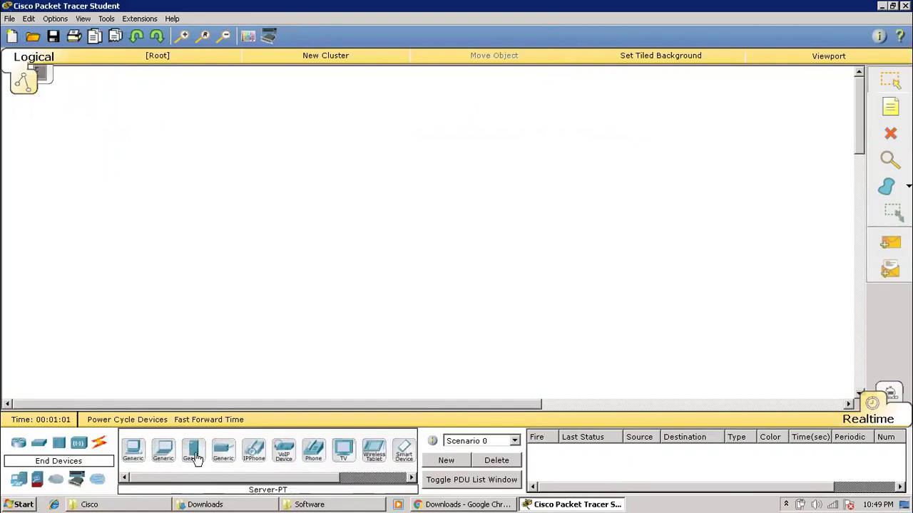
click(38, 480)
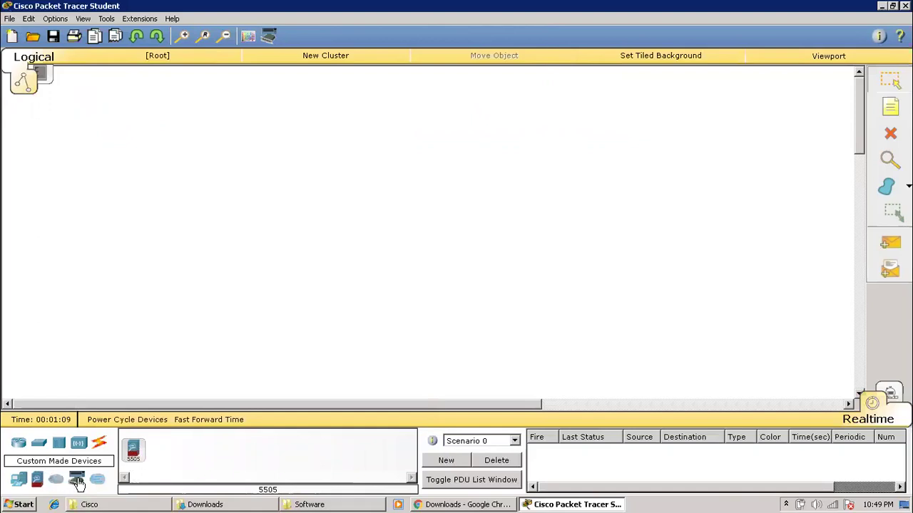
click(77, 480)
click(100, 443)
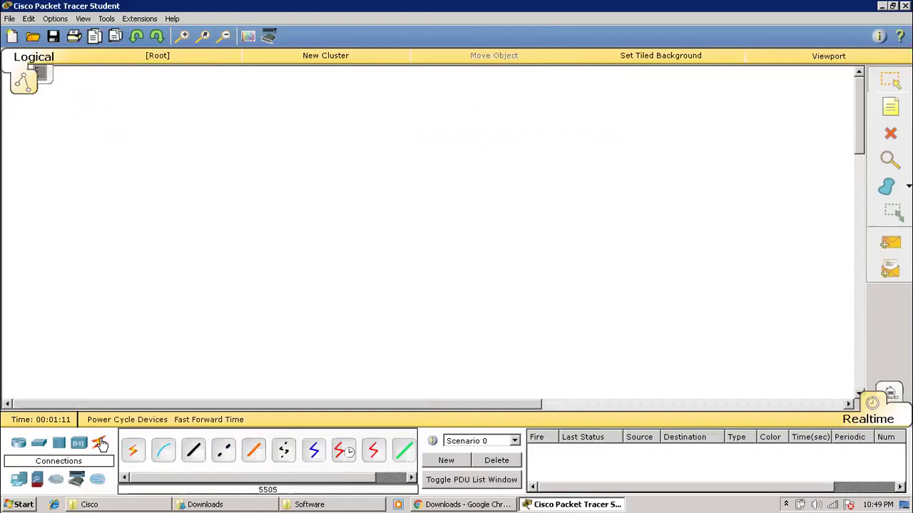
click(24, 445)
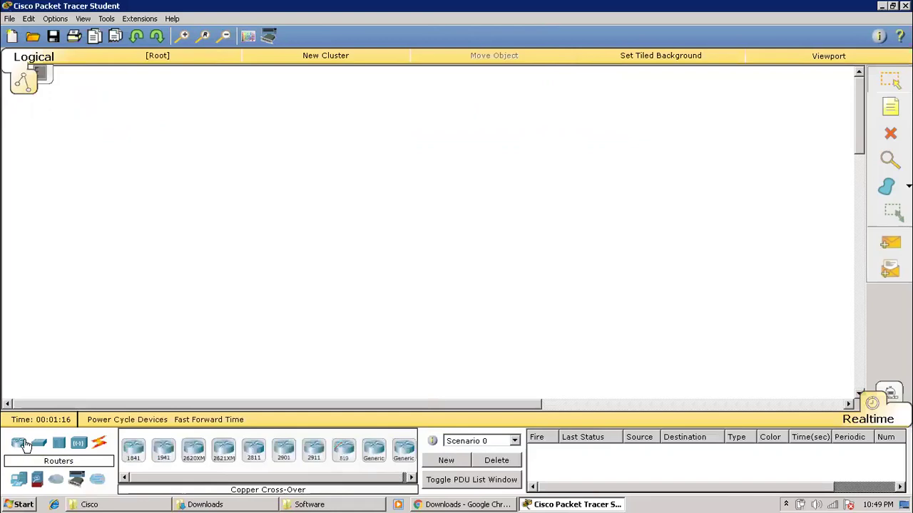
Step: Place one generic PC-PT end device in the left half of the empty logical workspace
click(18, 481)
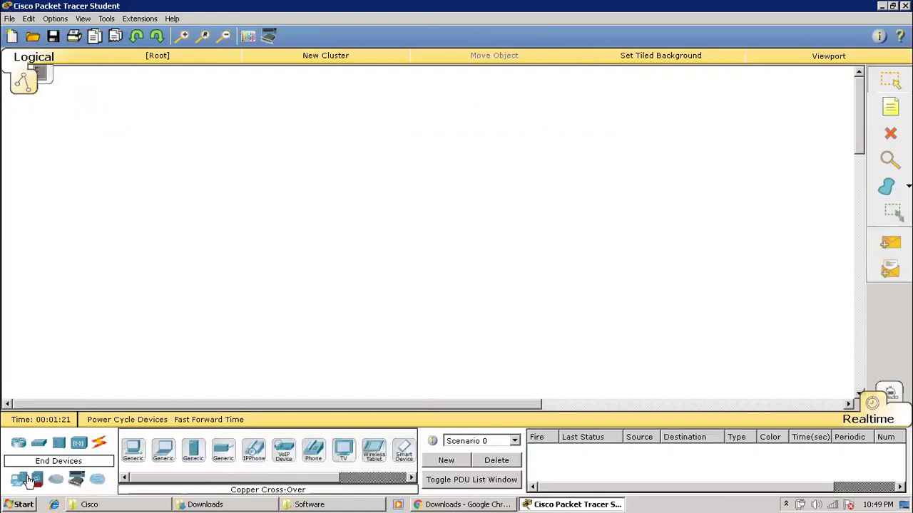
click(133, 451)
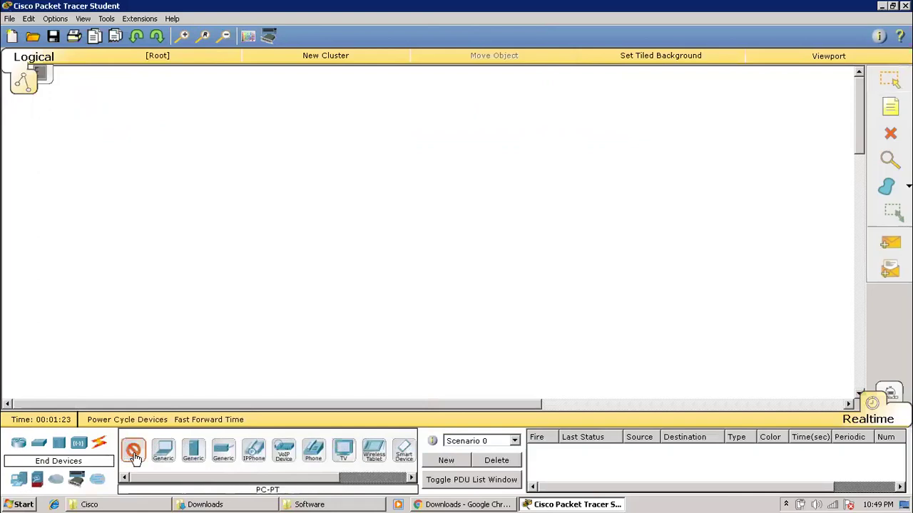
click(205, 245)
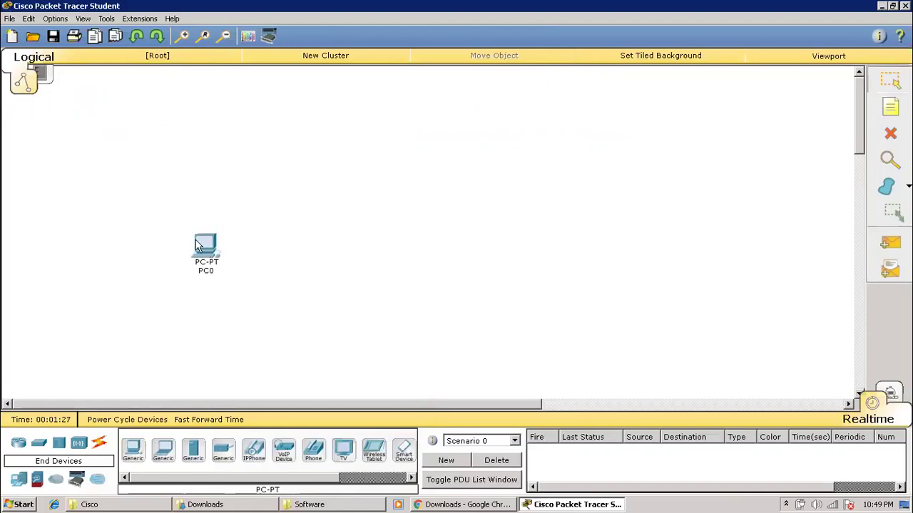
Step: Move PC0 higher in the workspace and add two more generic PC-PT devices, one below it and one beside it
mouse_move(205, 250)
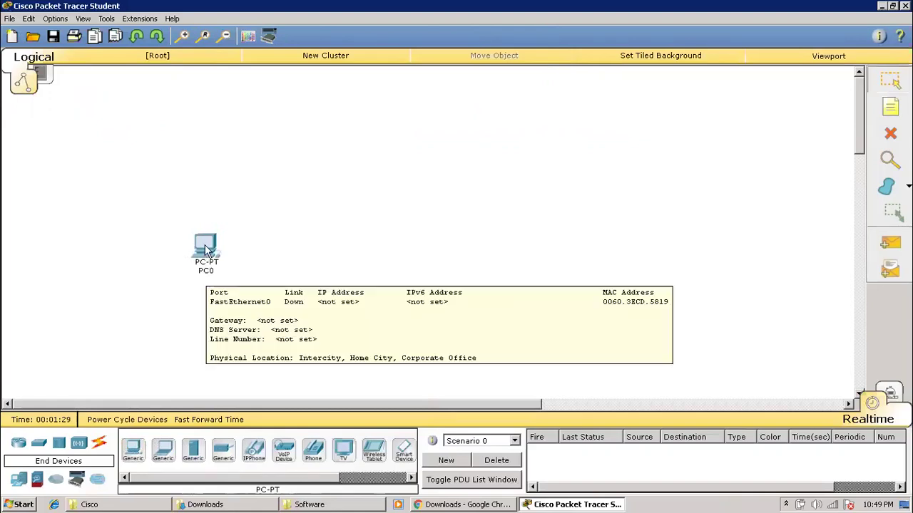
drag(205, 250, 201, 180)
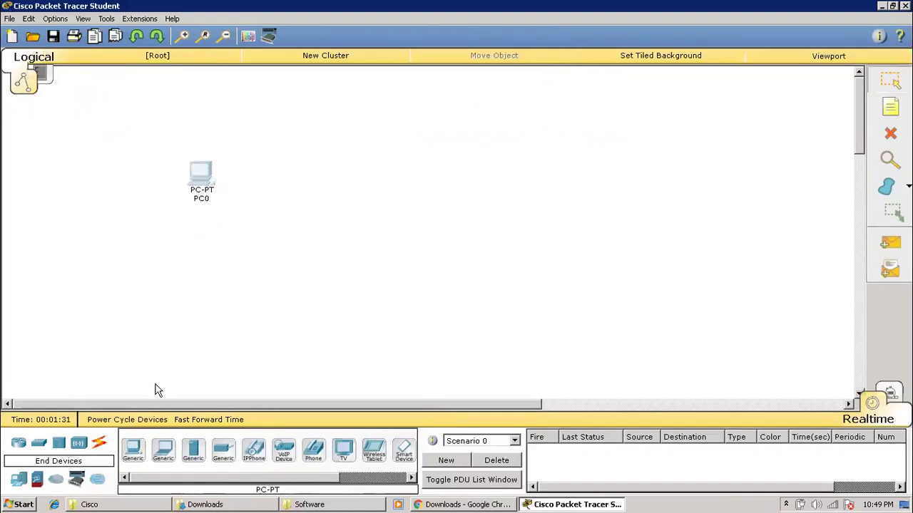
click(134, 449)
click(210, 240)
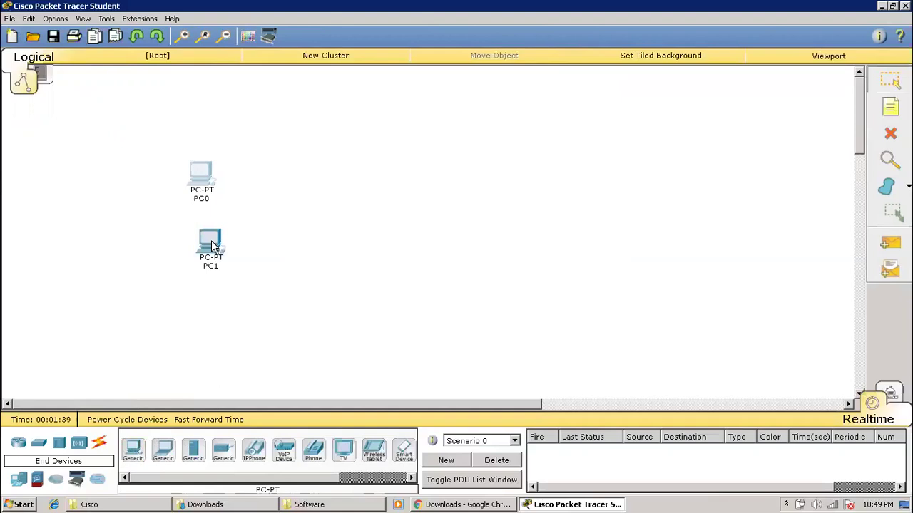
click(134, 450)
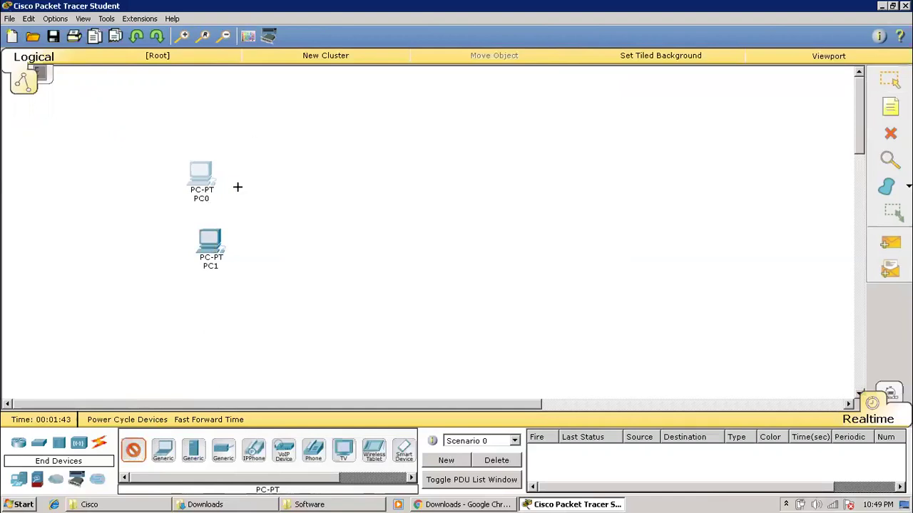
click(313, 168)
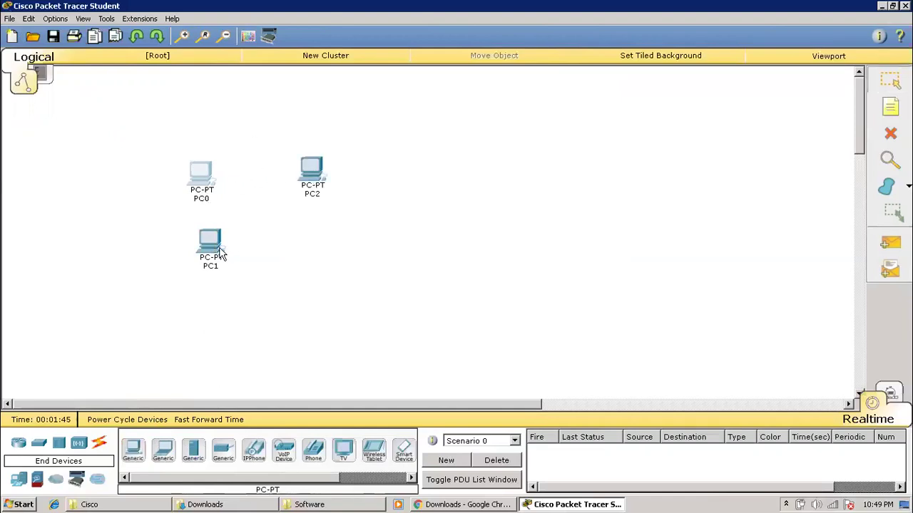
Step: Arrange the three PCs in an evenly spaced horizontal row in the order PC0, PC2, PC1
drag(213, 241, 408, 169)
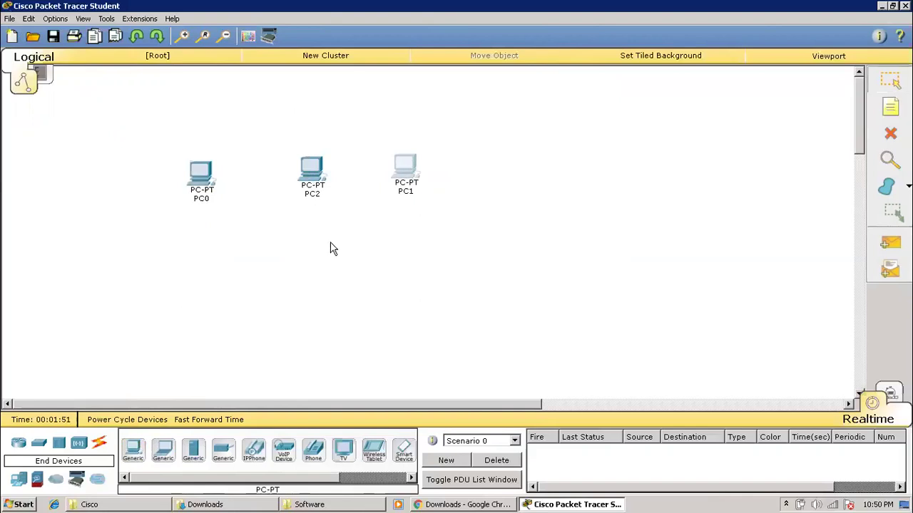
drag(205, 184, 227, 179)
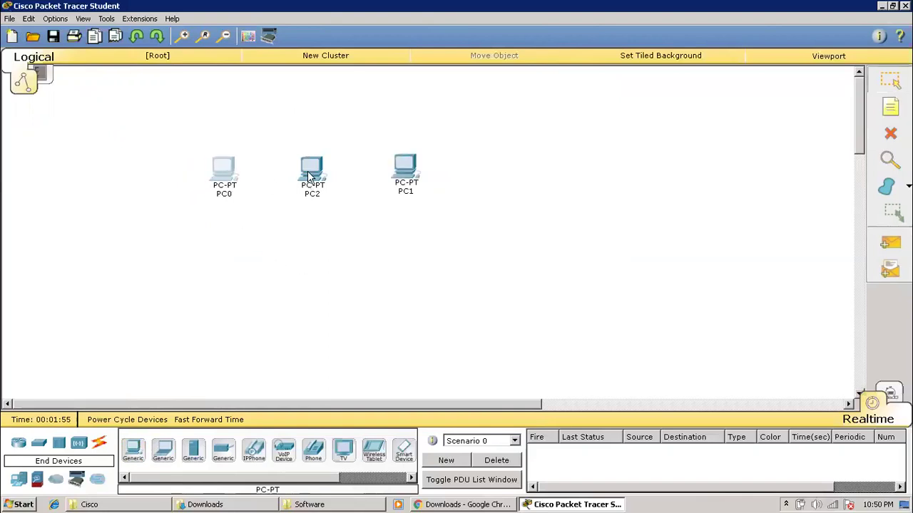
drag(309, 175, 312, 173)
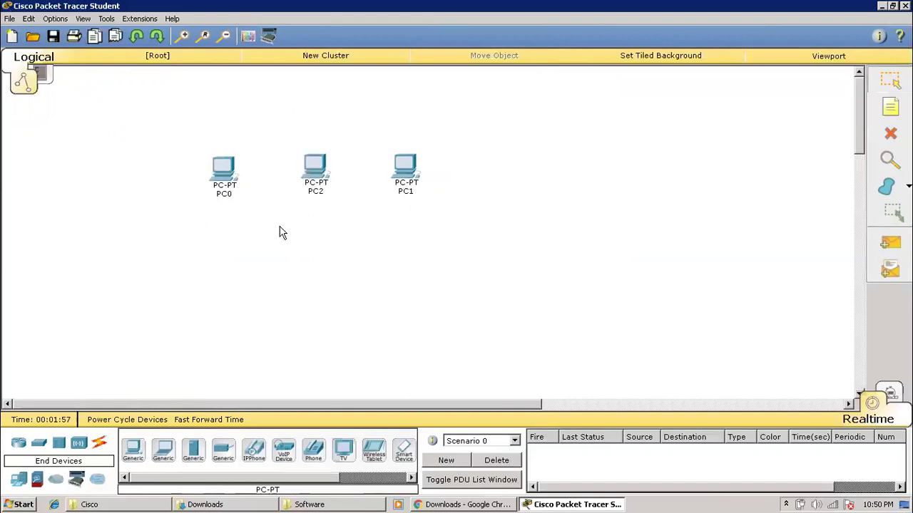
Step: Place one 2950-24 switch in the workspace below the row of PCs
click(40, 444)
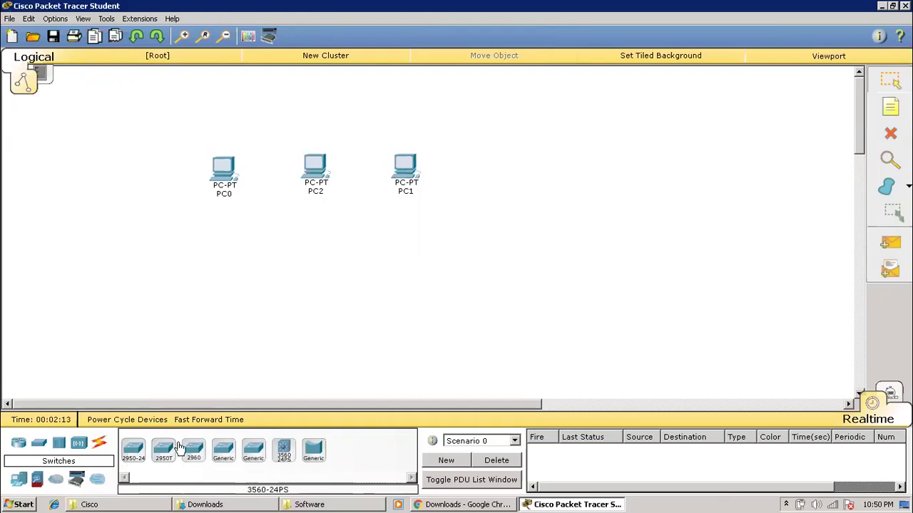
click(19, 445)
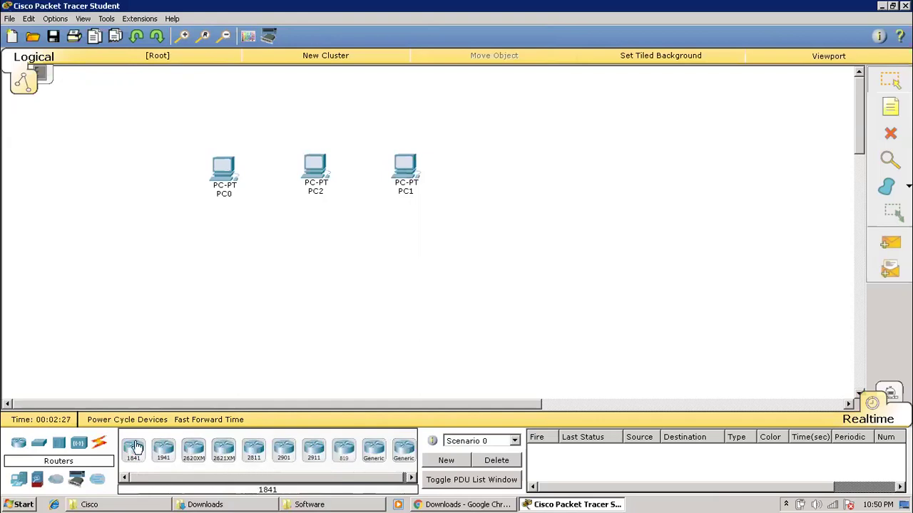
click(39, 443)
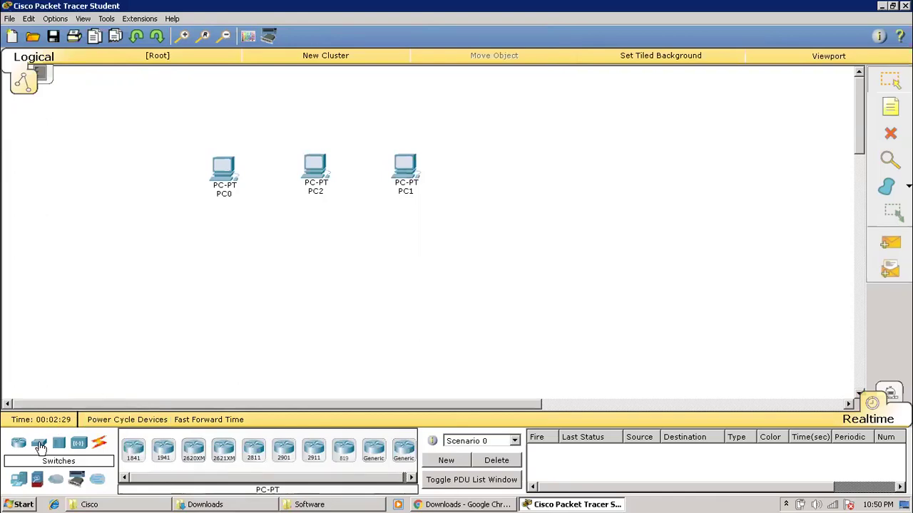
click(134, 452)
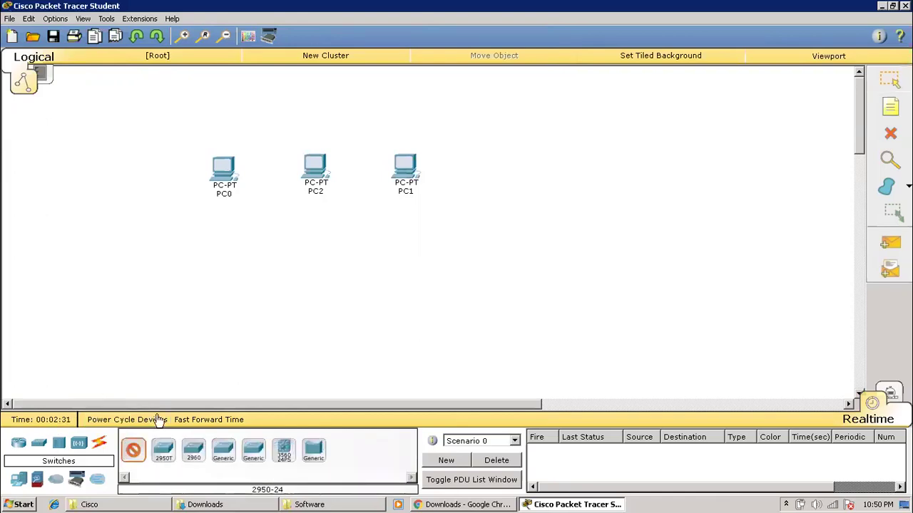
click(299, 259)
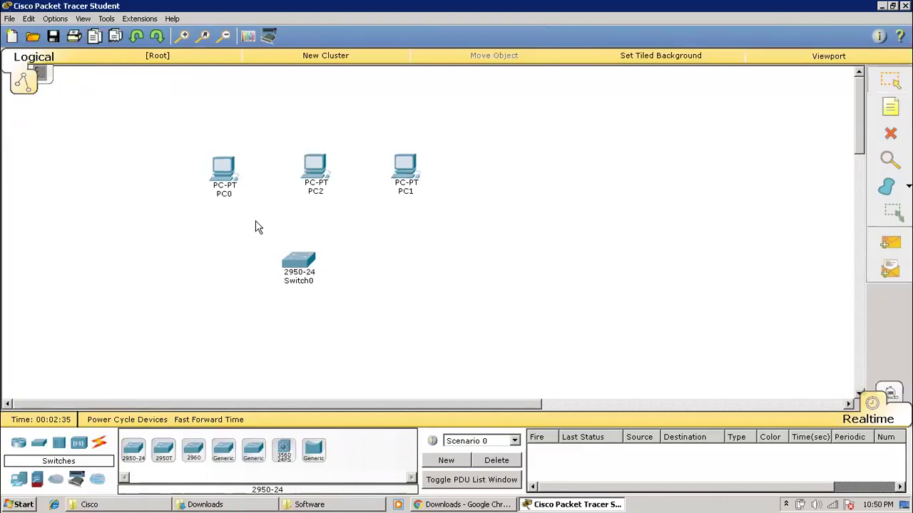
Step: Connect Switch0 to PC0 using the automatically chosen connection type
click(101, 446)
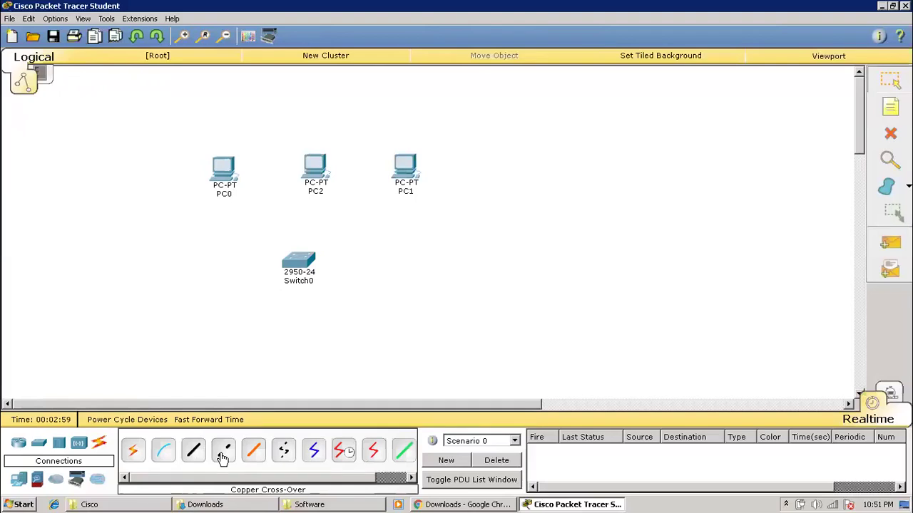
click(133, 452)
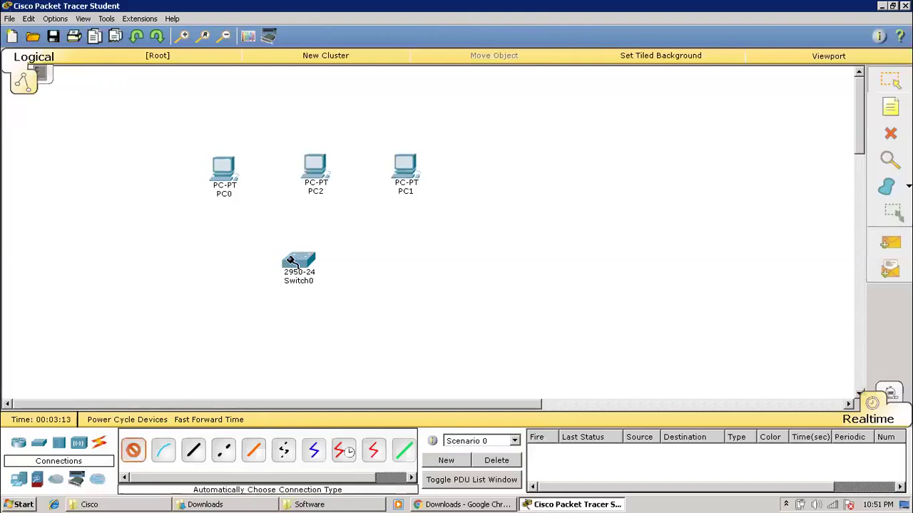
mouse_move(289, 261)
click(290, 261)
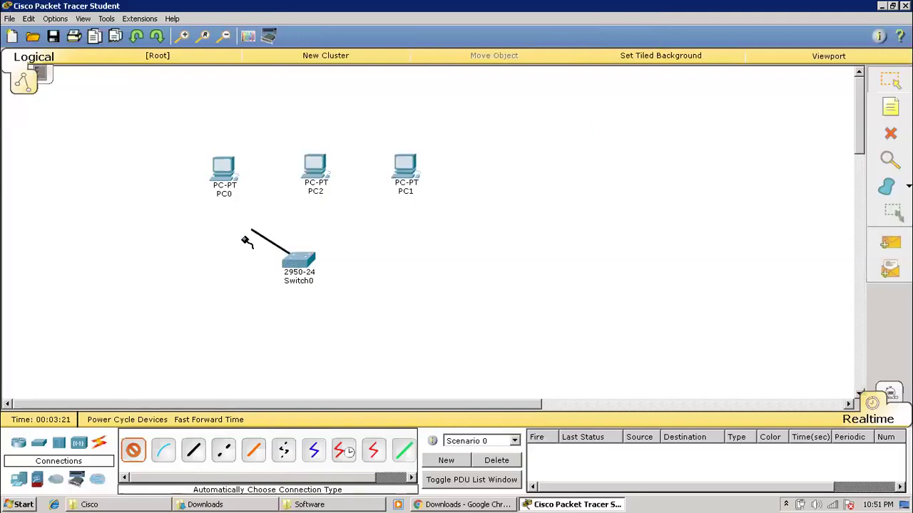
click(224, 172)
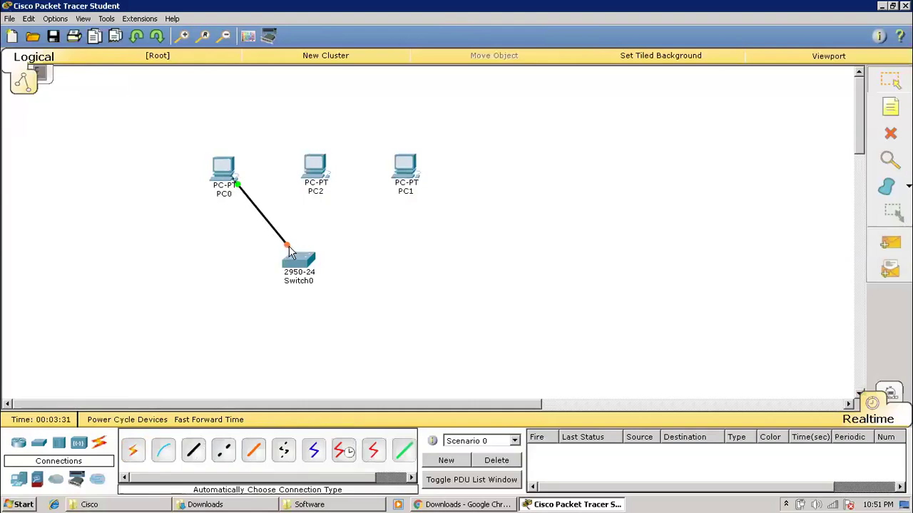
mouse_move(289, 246)
Step: Connect Switch0 to PC2 and to PC1 using the automatically chosen connection type
click(134, 451)
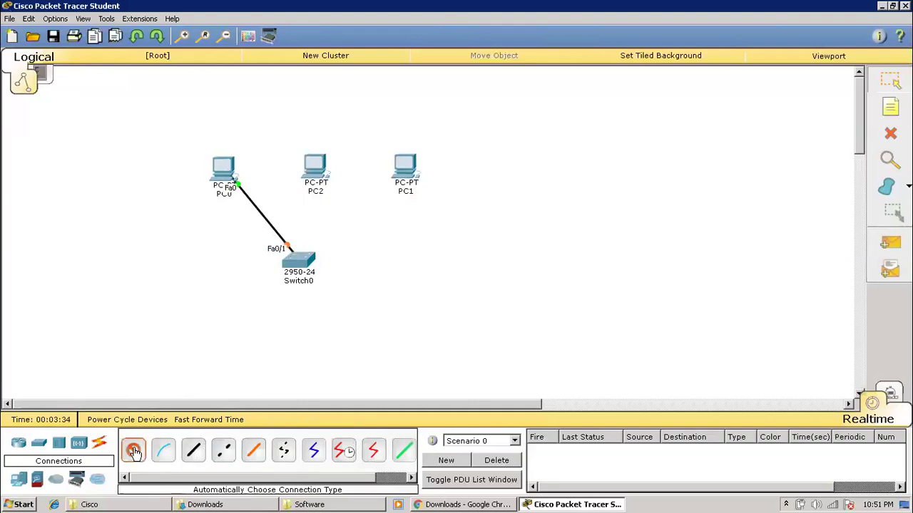
click(303, 261)
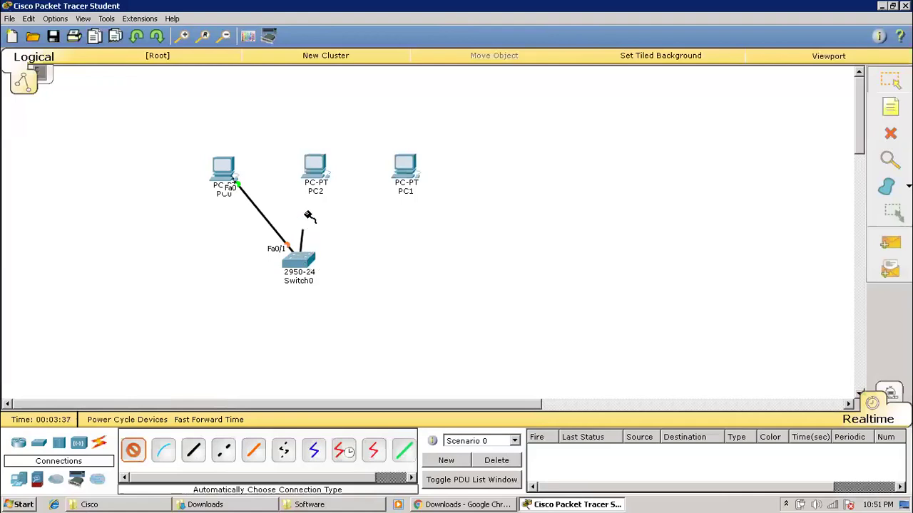
click(315, 174)
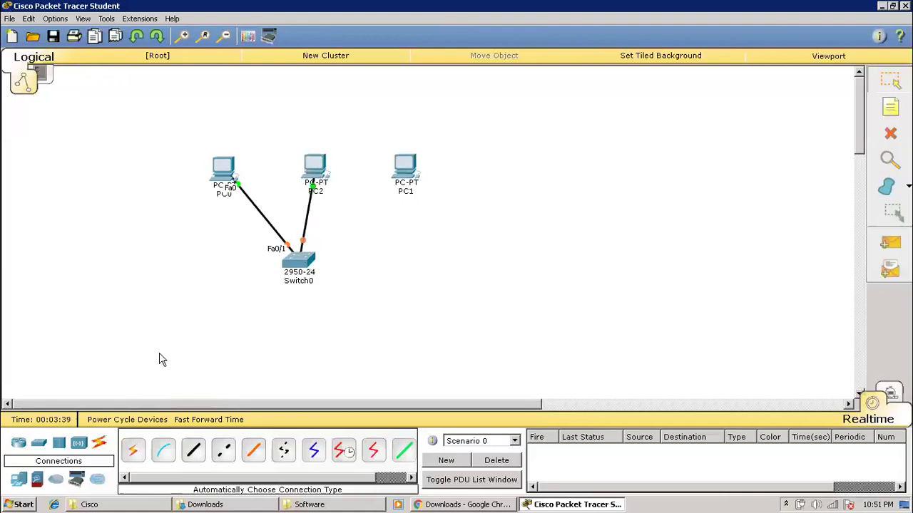
click(136, 454)
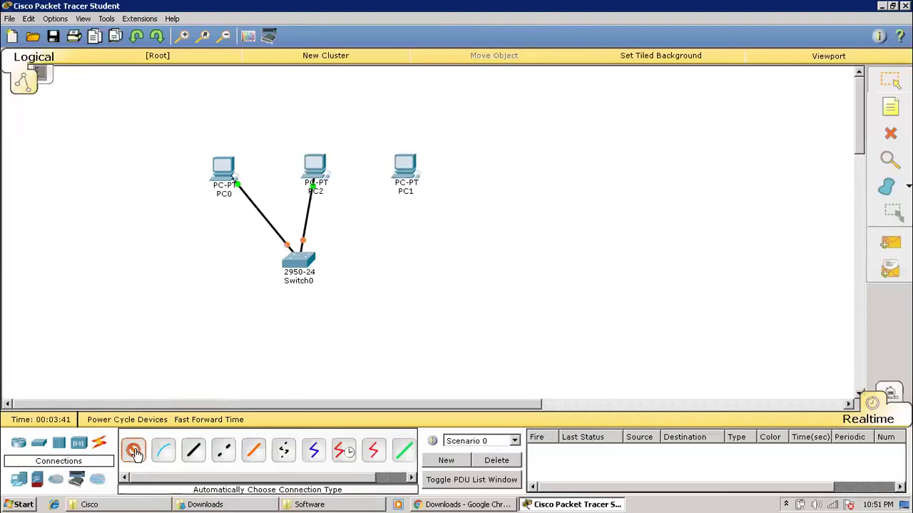
click(307, 262)
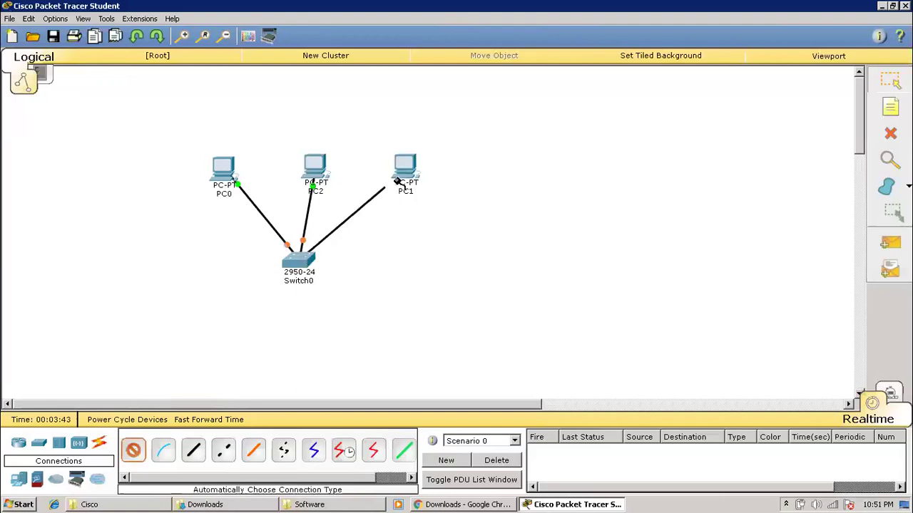
click(400, 181)
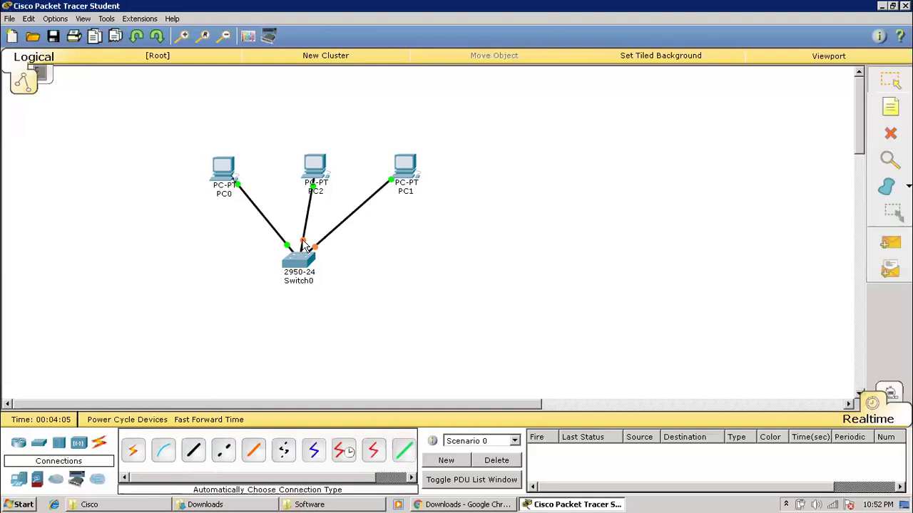
mouse_move(305, 246)
Step: Rearrange the PCs around Switch0, with PC0 to its left, PC1 to its right and PC2 directly above it
drag(223, 174, 193, 262)
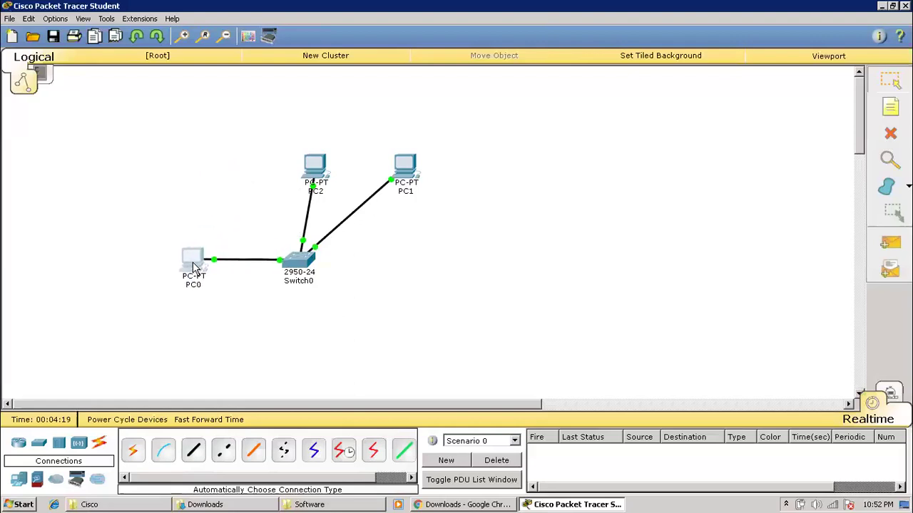
drag(412, 169, 428, 254)
drag(317, 171, 300, 170)
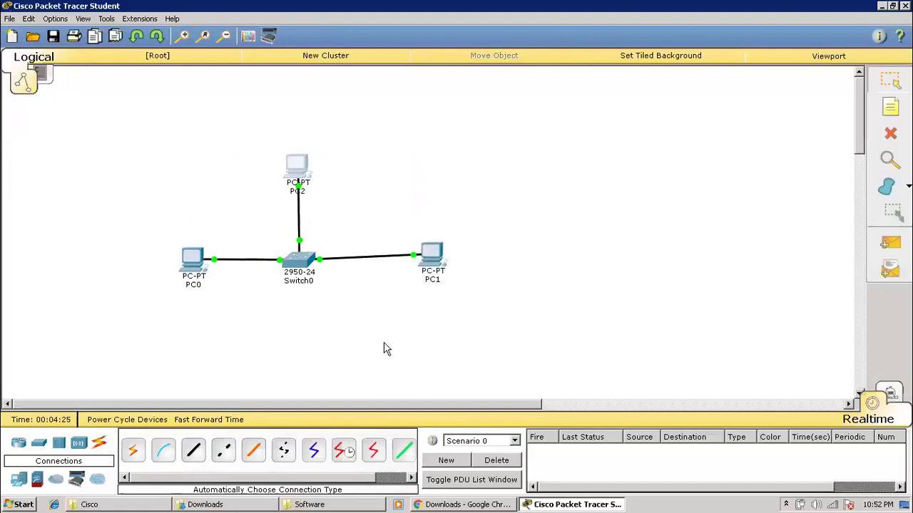
Step: Open PC0's device window to view its physical modules, and close it
click(191, 258)
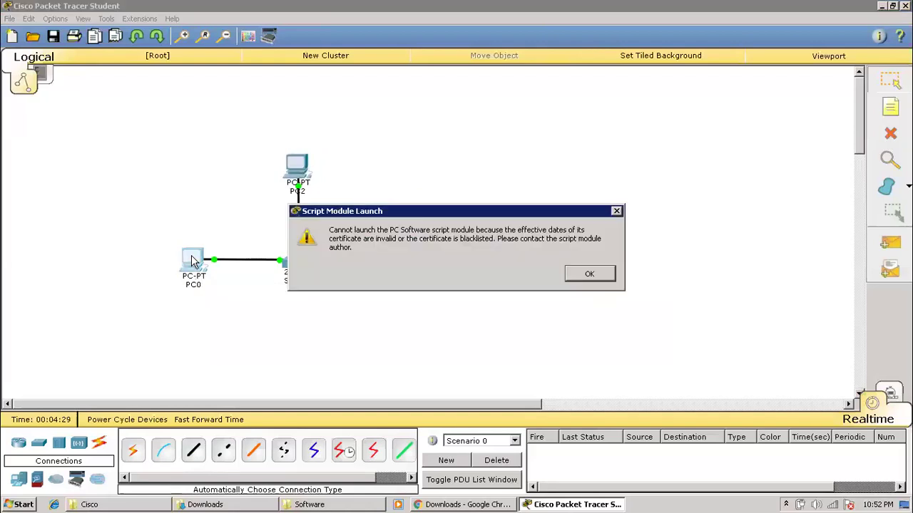
click(587, 274)
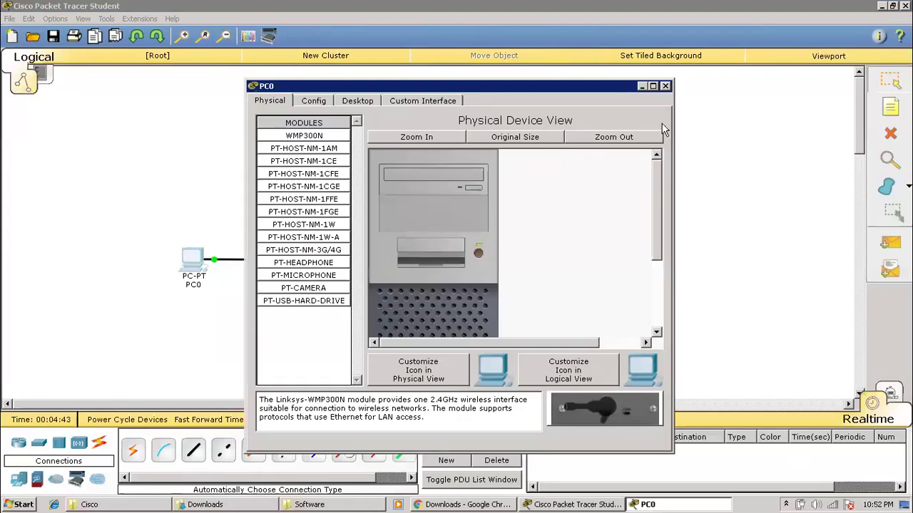
key(alt+F4)
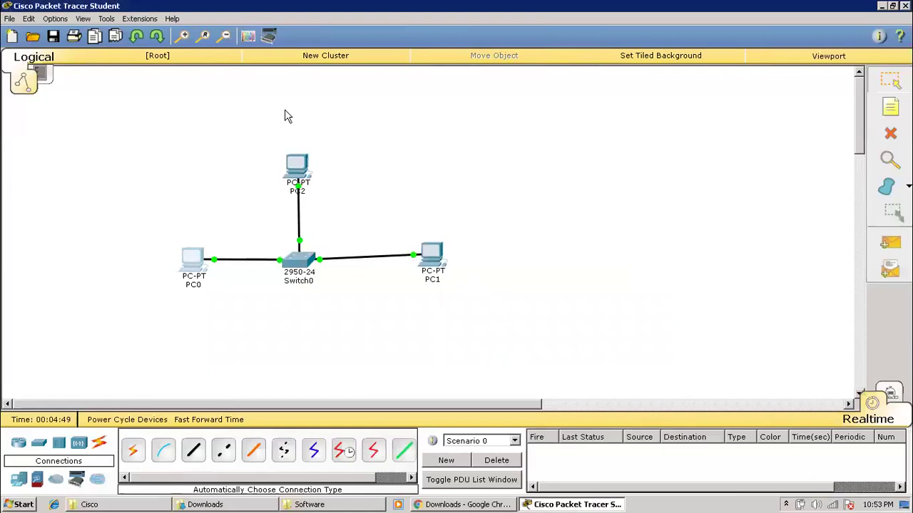
Step: Save the topology as MyFirstTop on the Desktop and exit Packet Tracer, choosing to save the work
click(52, 37)
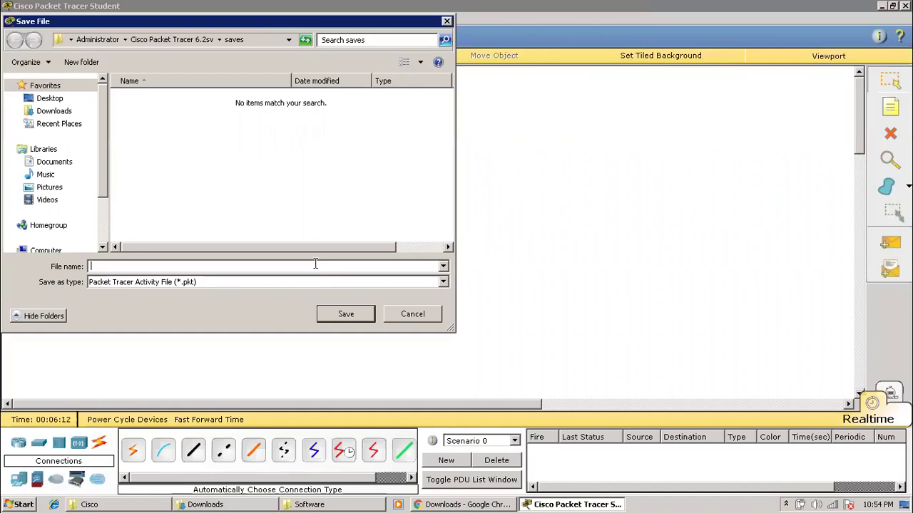
text(MyFirstTop)
click(54, 98)
click(356, 315)
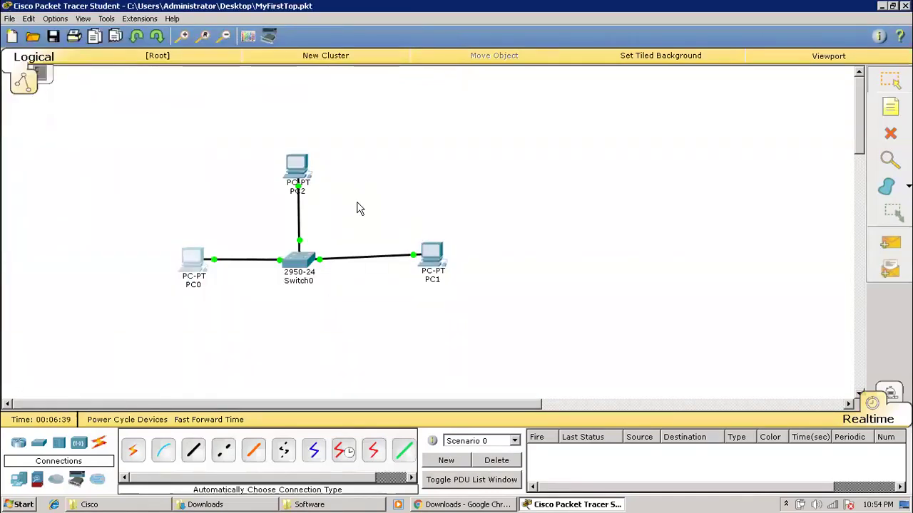
click(904, 6)
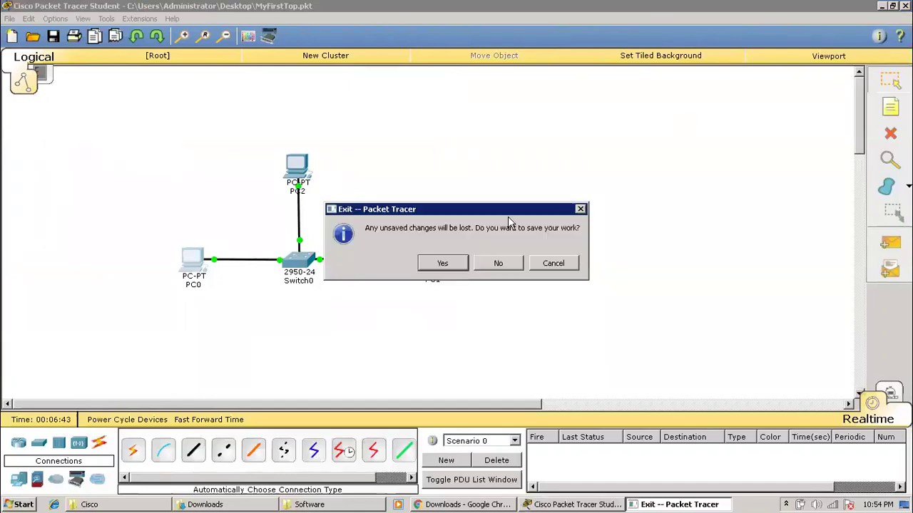
click(456, 264)
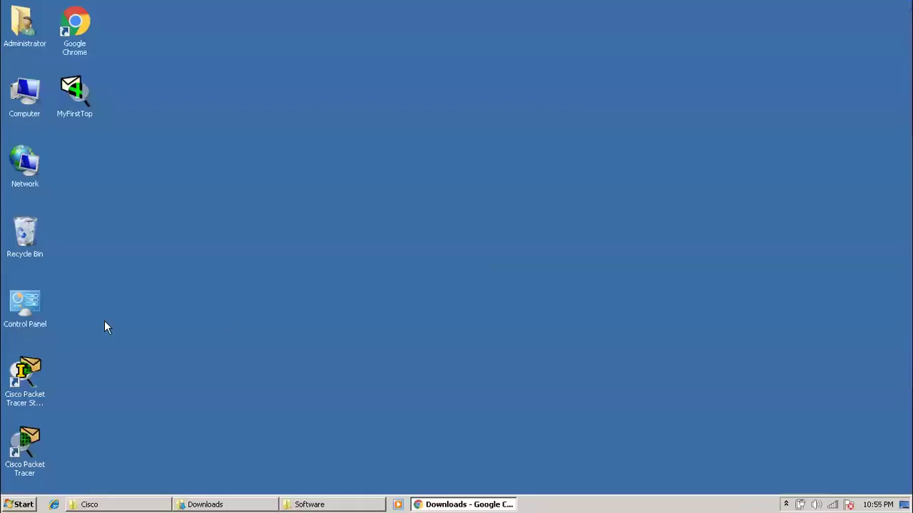
Step: Reopen the saved MyFirstTop topology from the desktop, maximize its window, and start exiting but cancel at the save question
click(72, 85)
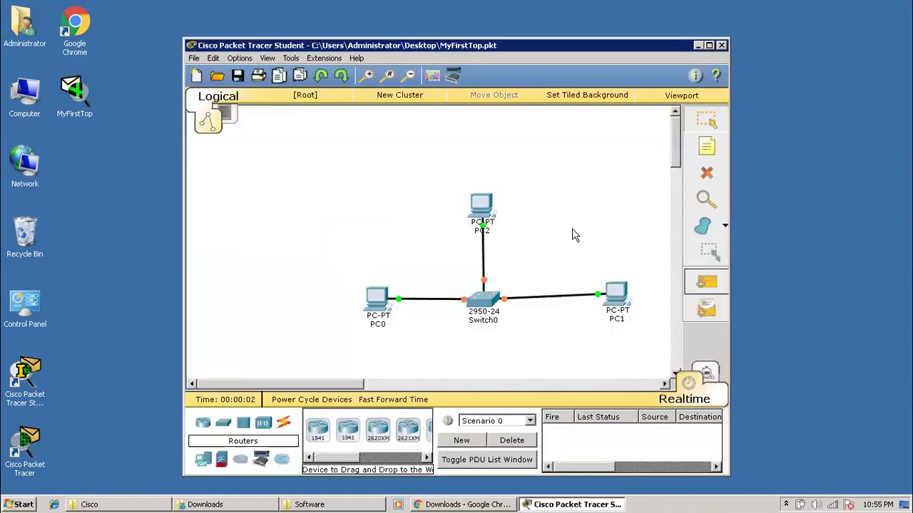
click(709, 45)
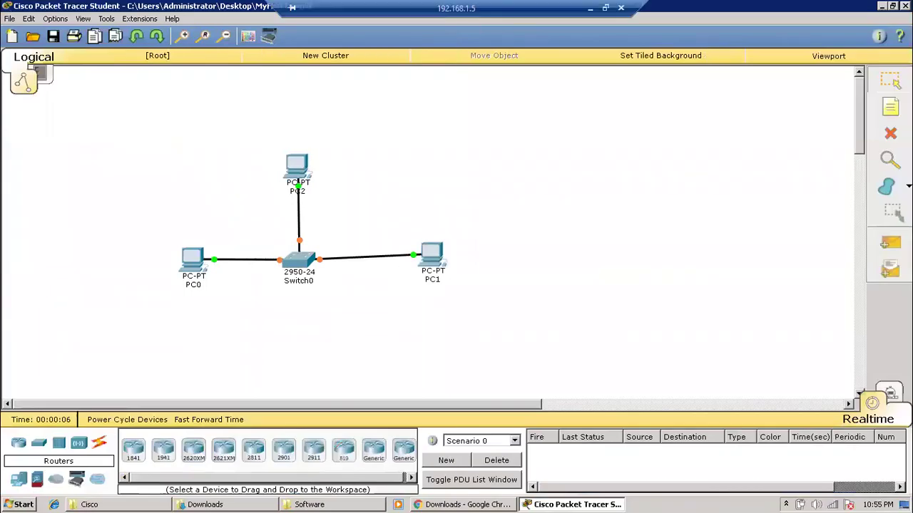
key(alt+F4)
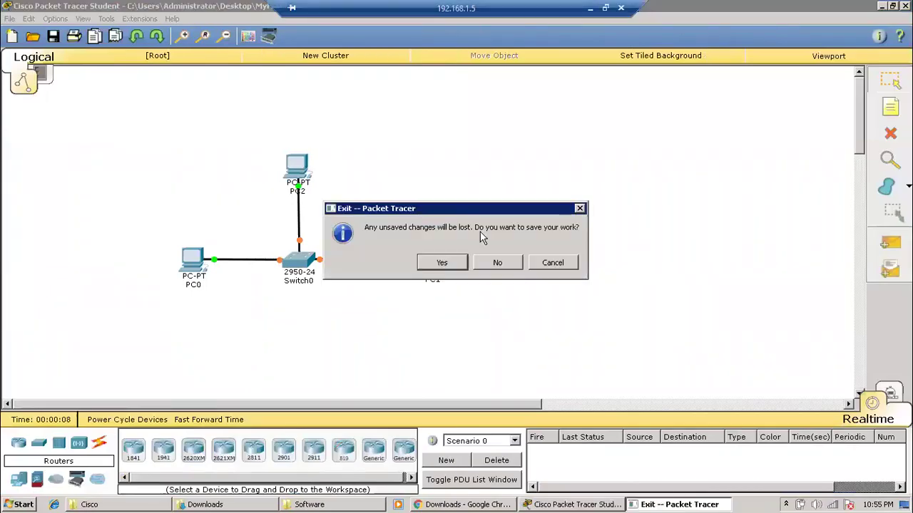
click(545, 263)
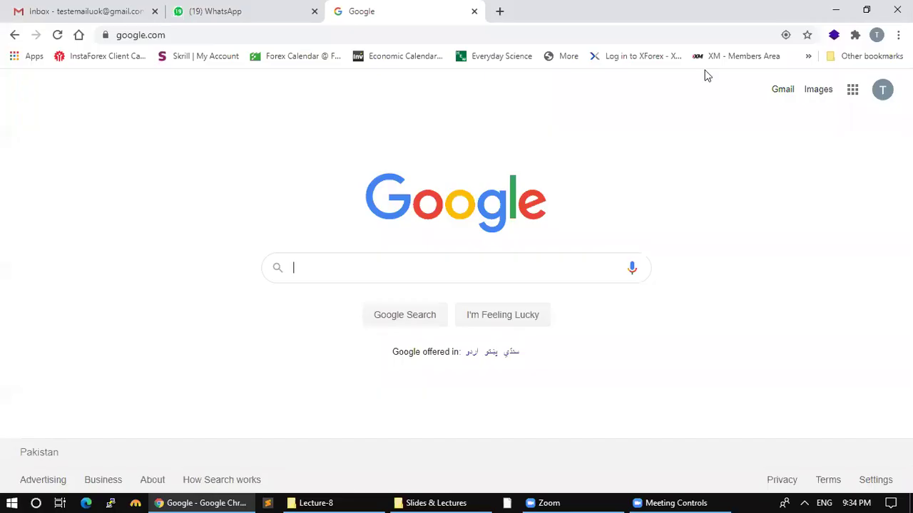
Step: Search Google for "cisco packet tracer free download latest version"
click(508, 267)
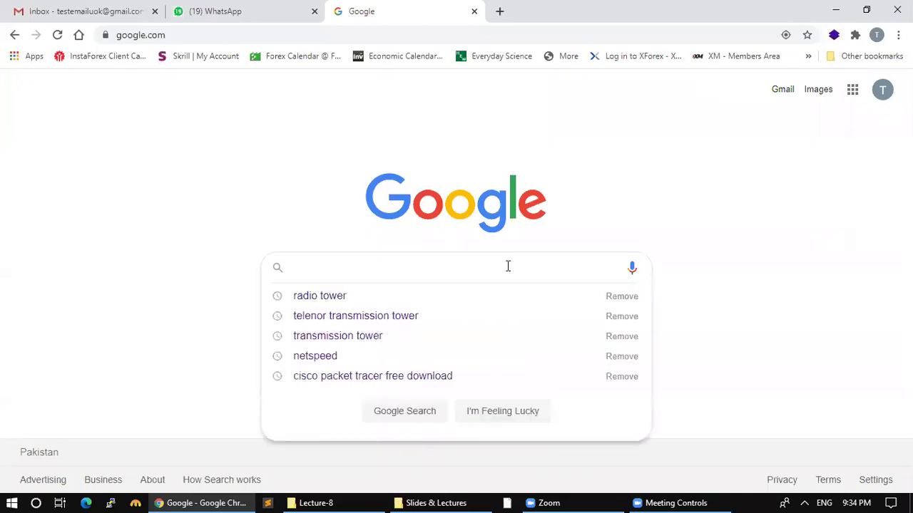
text(Cisco)
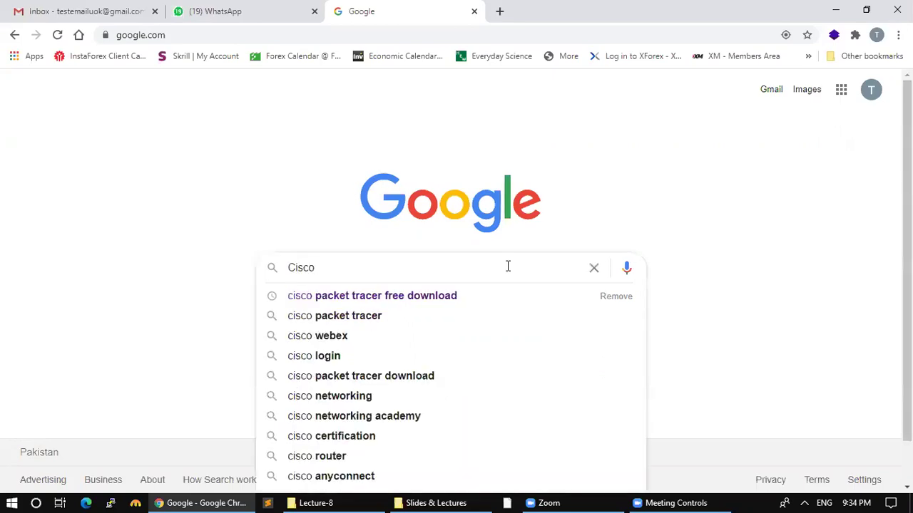
key(Down)
key(BackSpace)
key(BackSpace)
key(BackSpace)
key(BackSpace)
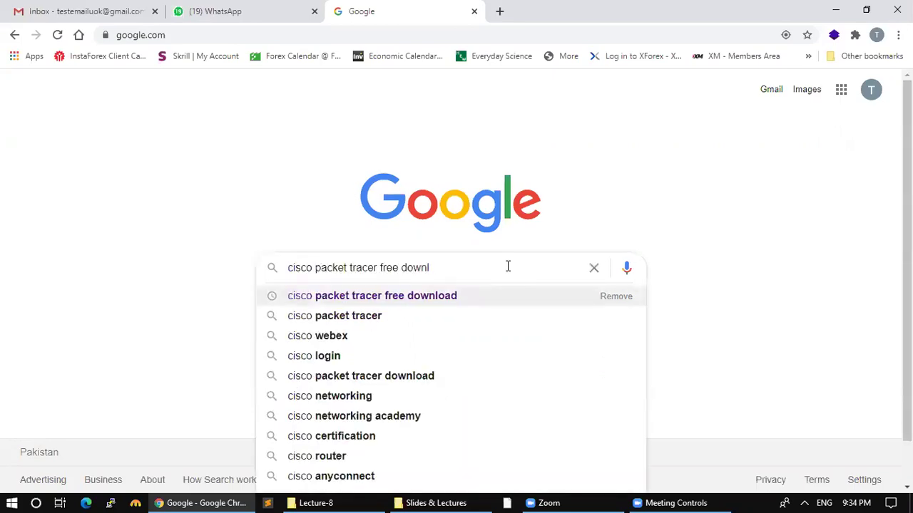
text(load )
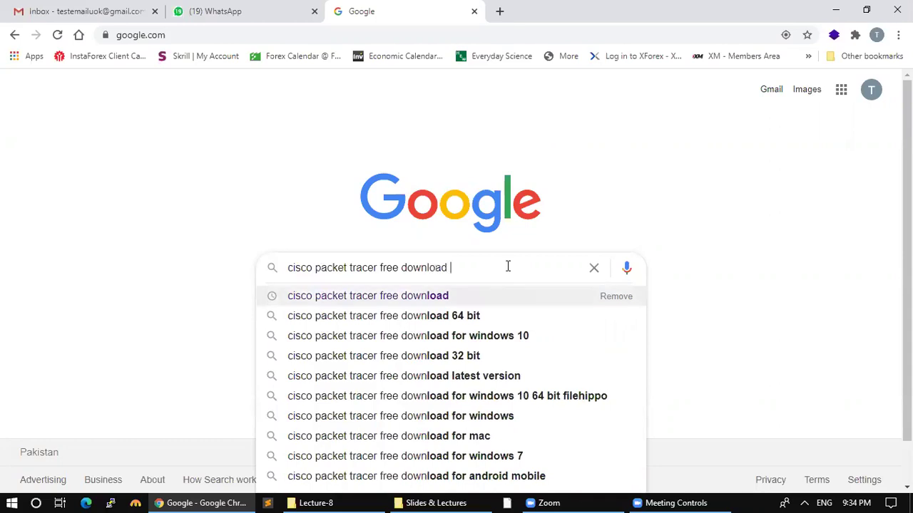
text(latest version)
key(Down)
key(Return)
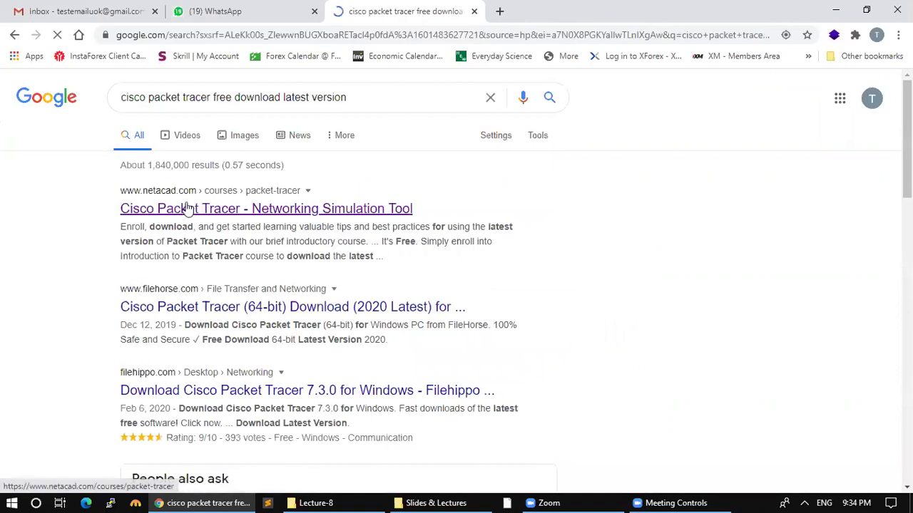
Step: Open the FileHorse result for Cisco Packet Tracer (64-bit) and return to the search results
click(179, 316)
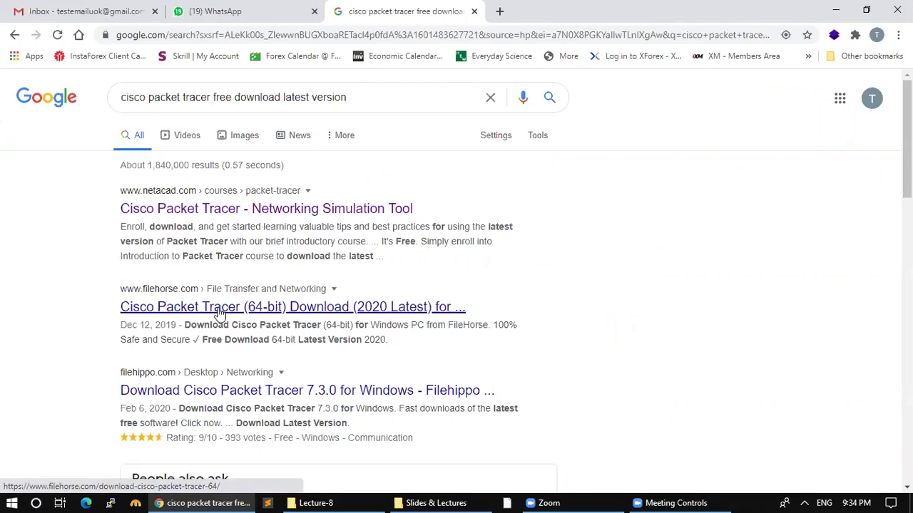
click(219, 314)
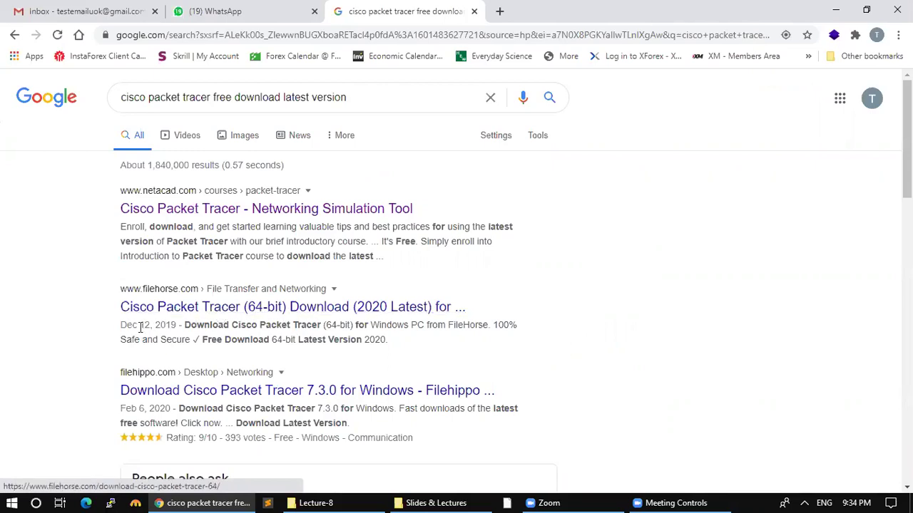
click(182, 314)
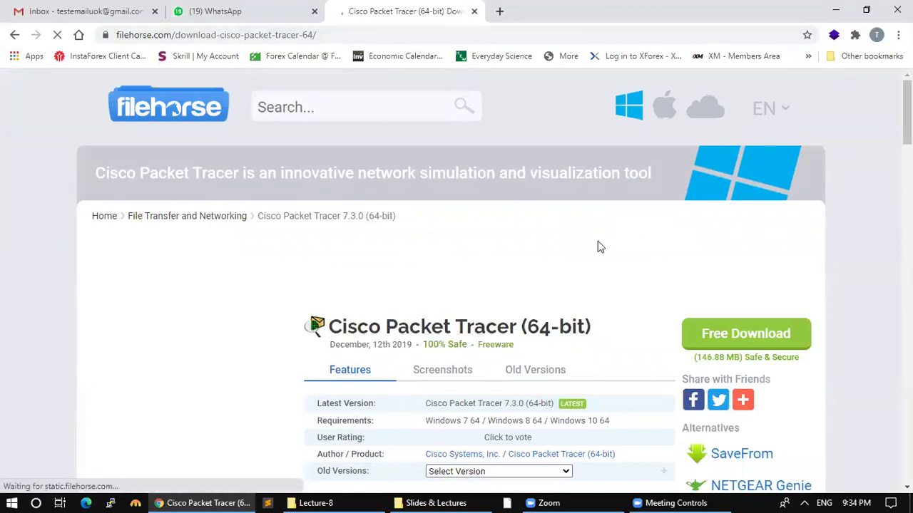
click(15, 34)
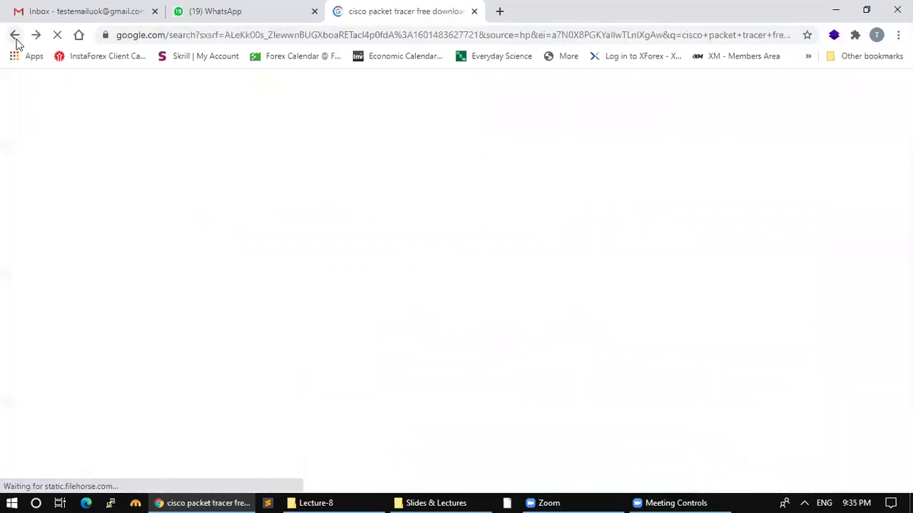
Step: Shorten the search to "cisco packet tracer free download" and run it again
drag(373, 98, 284, 95)
key(BackSpace)
key(Return)
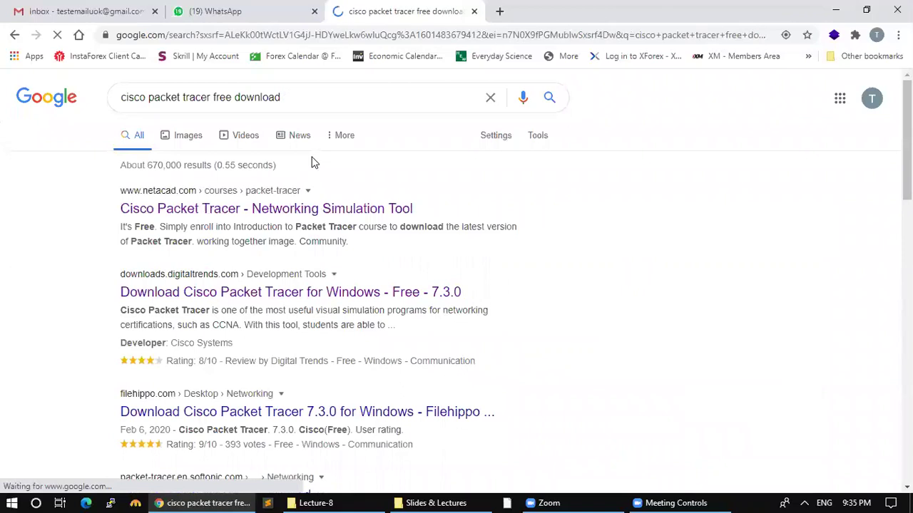
Step: Start the Cisco Packet Tracer for Windows download from the Digital Trends result, close that page and switch to the inbox
click(228, 302)
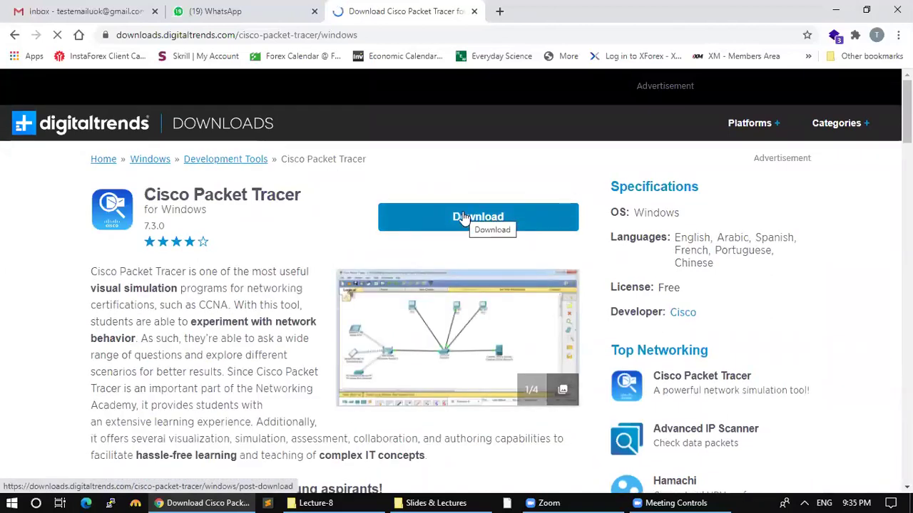
click(464, 216)
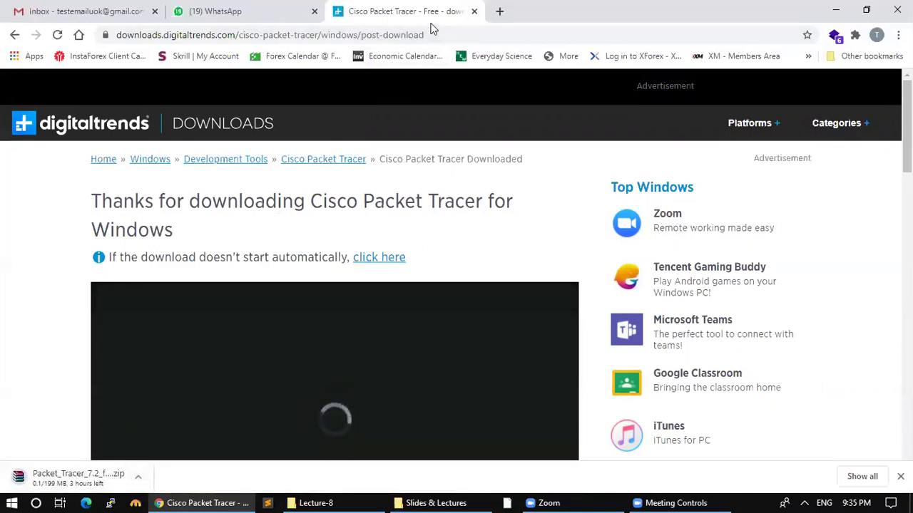
key(ctrl+shift+Page_Up)
key(ctrl+w)
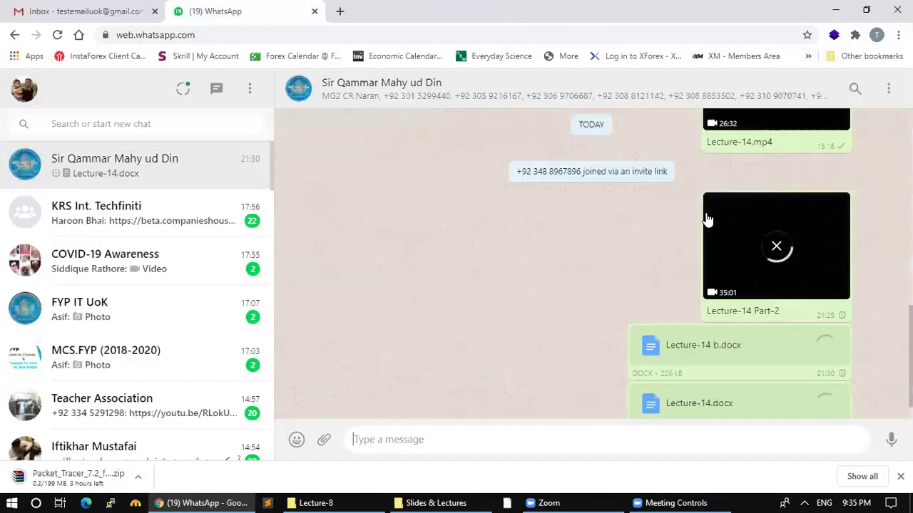
click(100, 14)
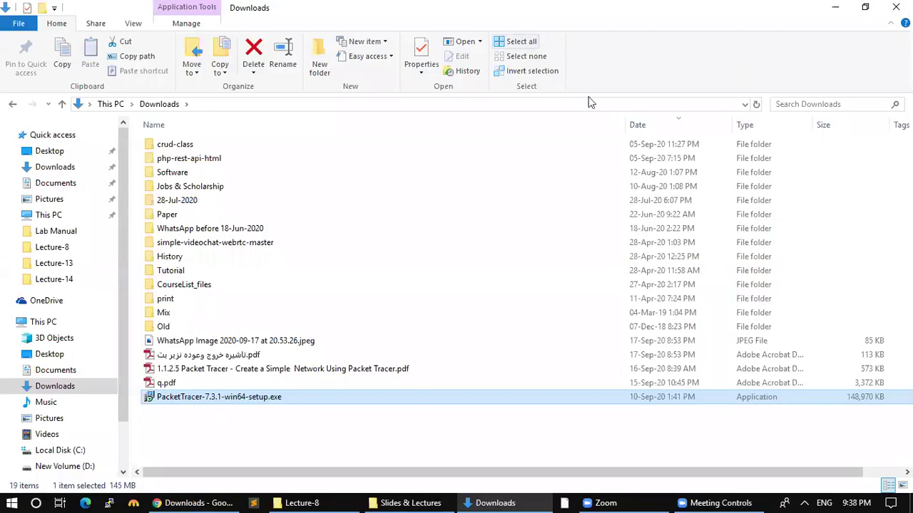
Step: Run PacketTracer-7.3.1-win64-setup.exe from the Downloads folder as administrator and minimize the open folder windows
right_click(217, 397)
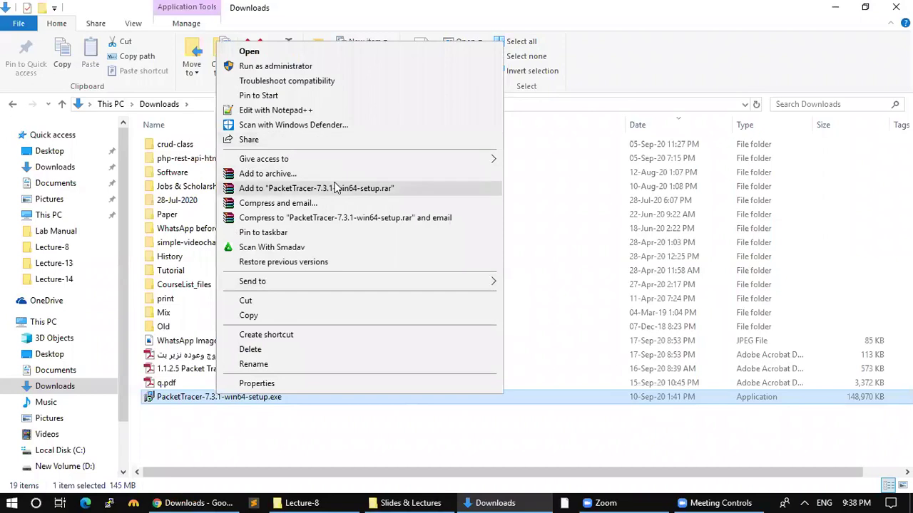
click(386, 67)
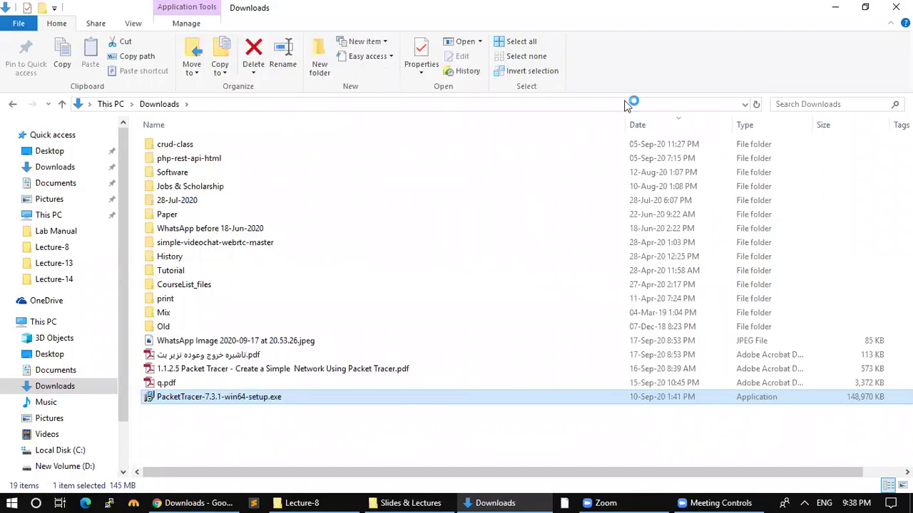
click(837, 11)
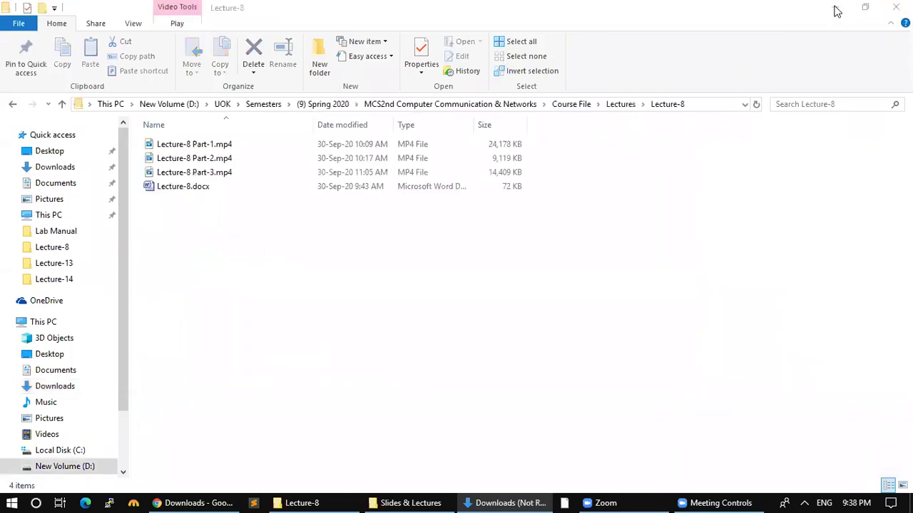
click(836, 11)
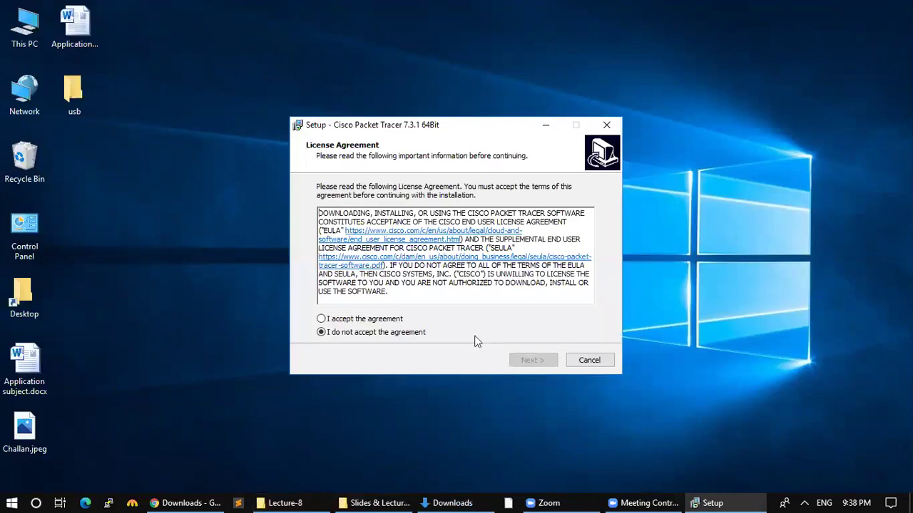
Step: Accept the license agreement, install Cisco Packet Tracer 7.3.1 with the default folders and a desktop shortcut, and launch it on finishing
click(383, 322)
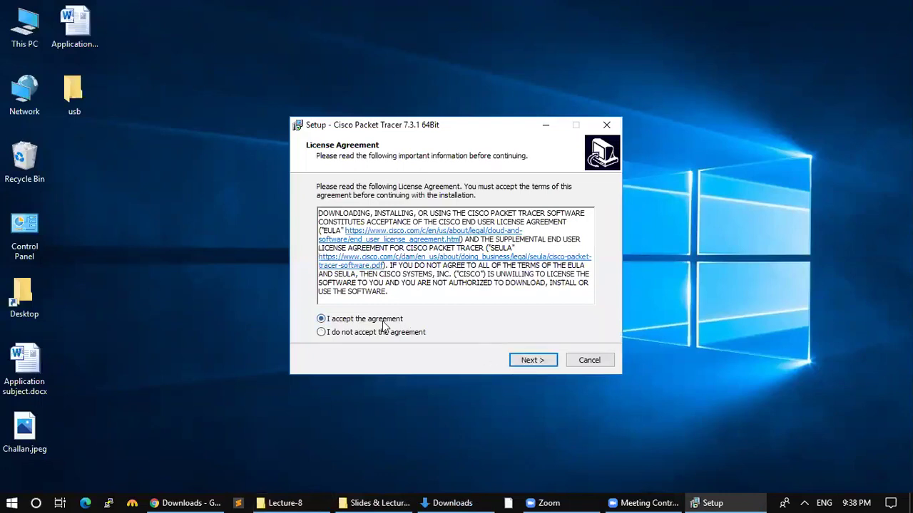
click(533, 362)
click(533, 361)
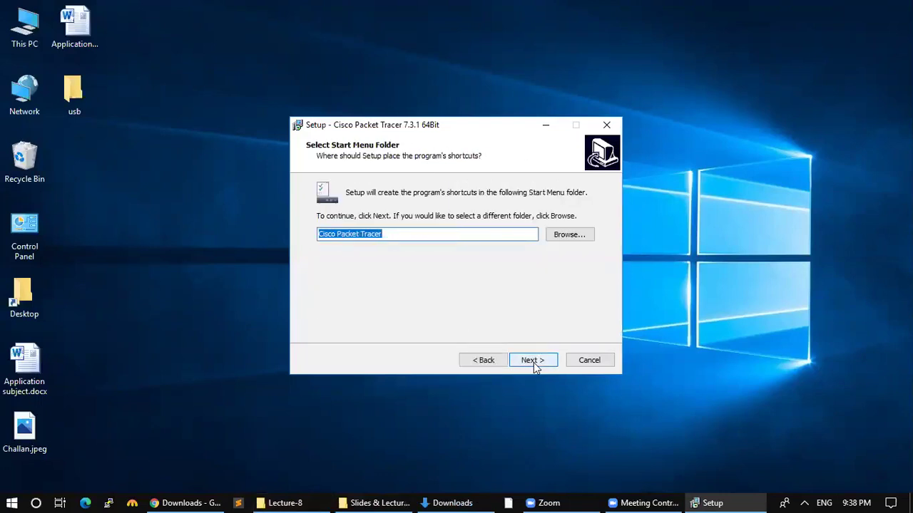
click(533, 361)
click(534, 363)
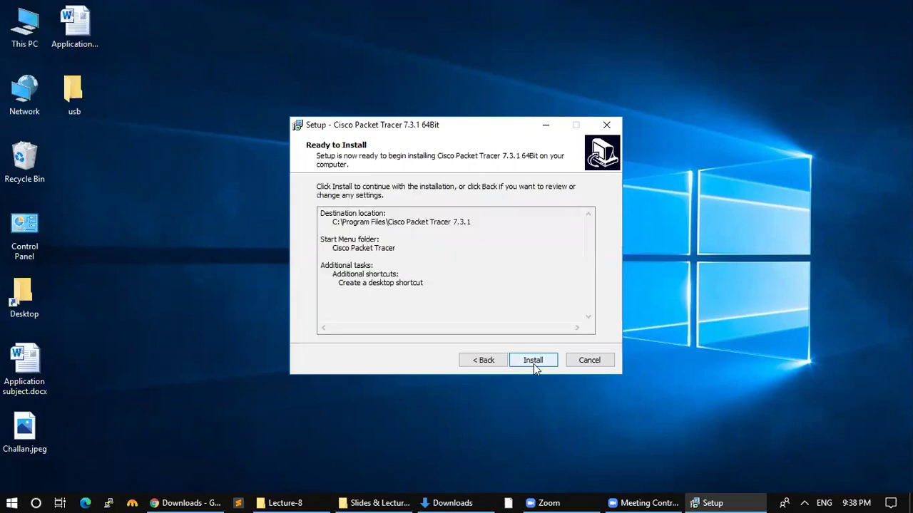
click(533, 363)
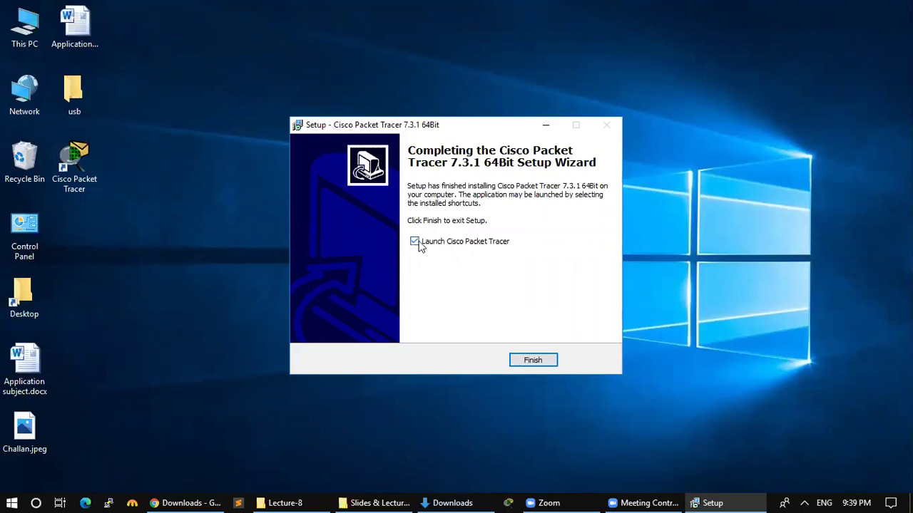
click(533, 362)
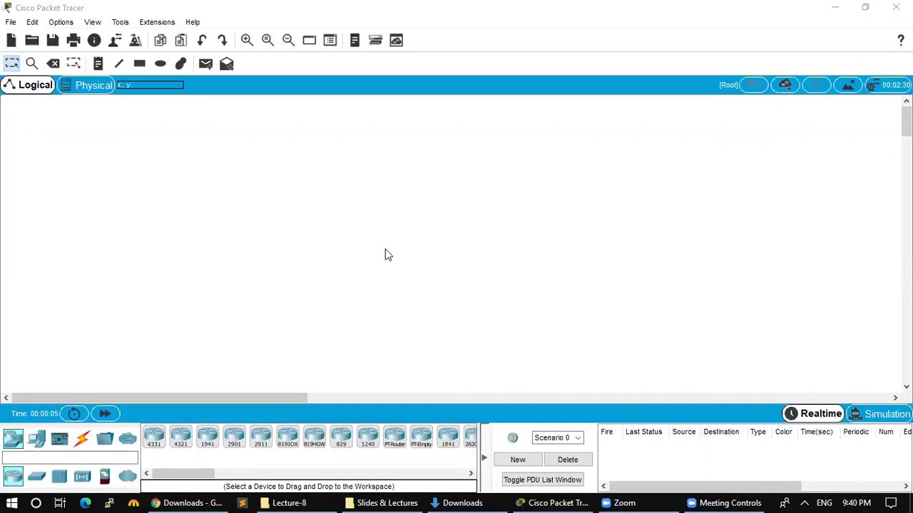
click(356, 195)
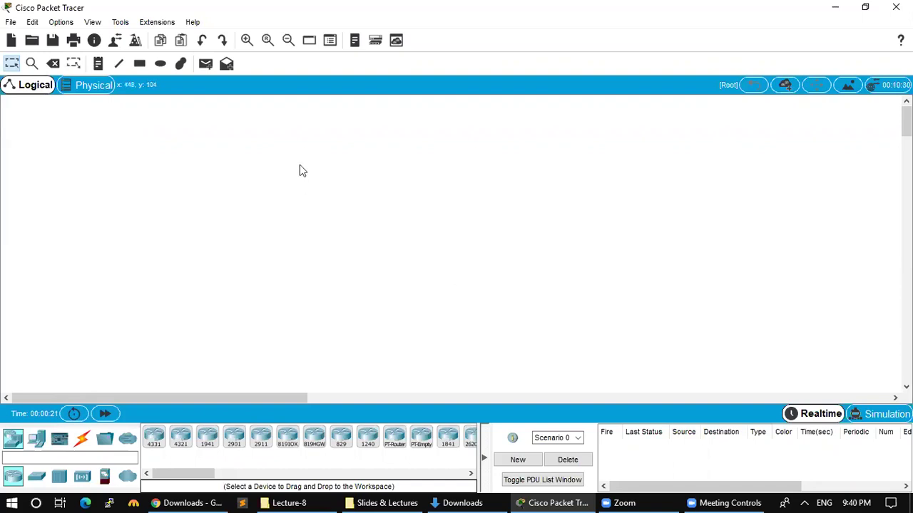
Step: Place a PC in the workspace, a laptop below it, and a second PC above and to the right of the first
click(39, 441)
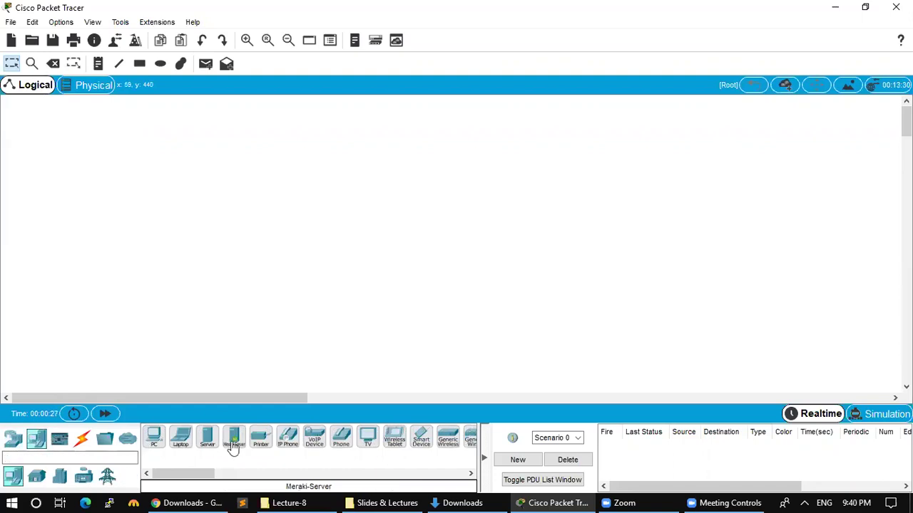
drag(157, 442, 228, 204)
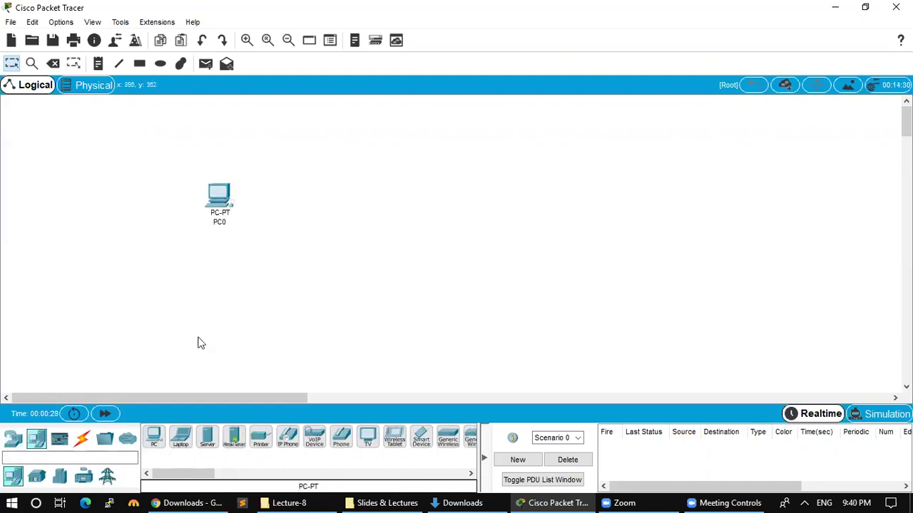
drag(183, 447, 253, 286)
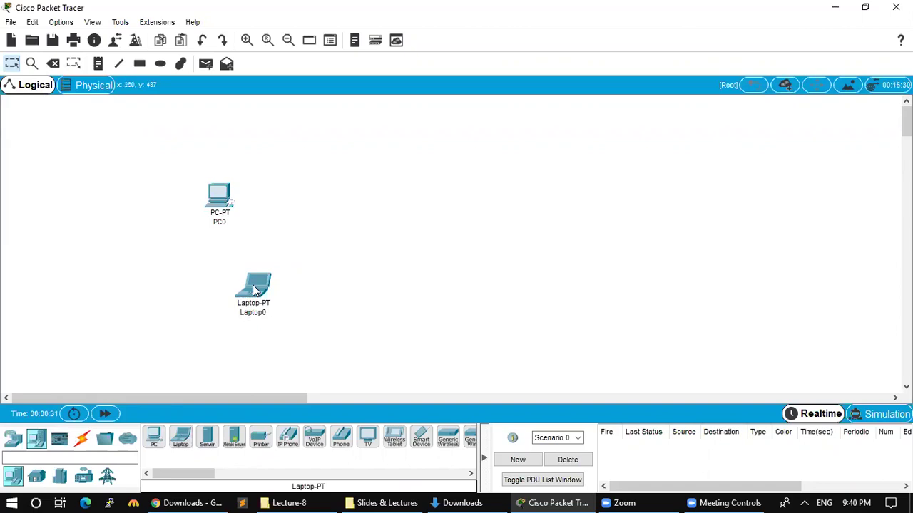
drag(154, 439, 207, 378)
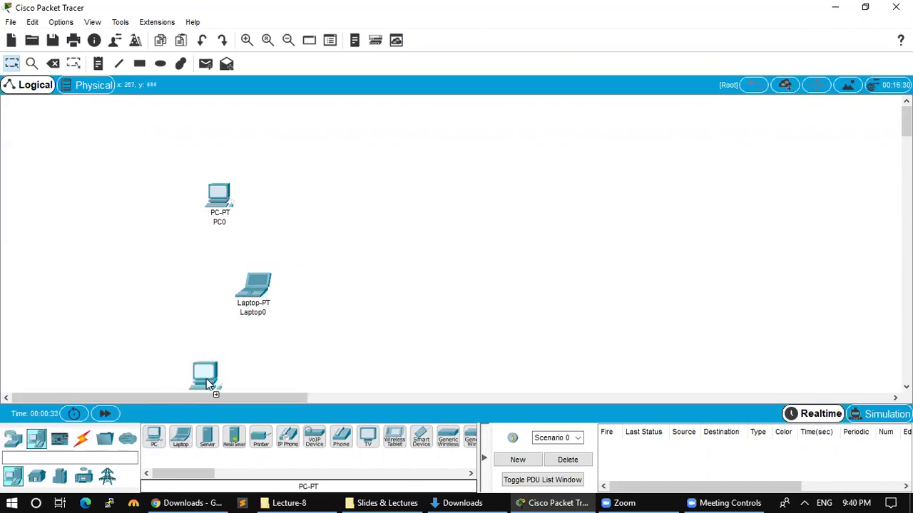
drag(283, 157, 284, 158)
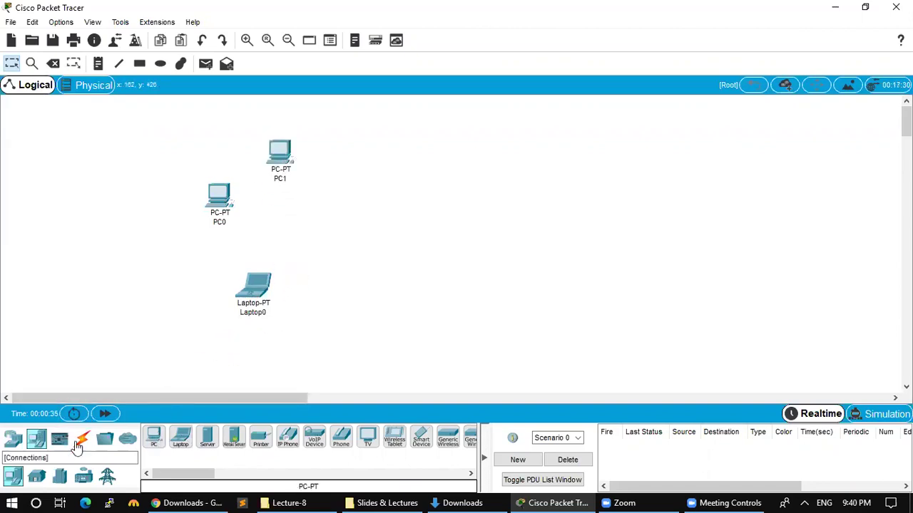
Step: Place a 2960 switch in the workspace, to the right of the two PCs and the laptop
click(14, 438)
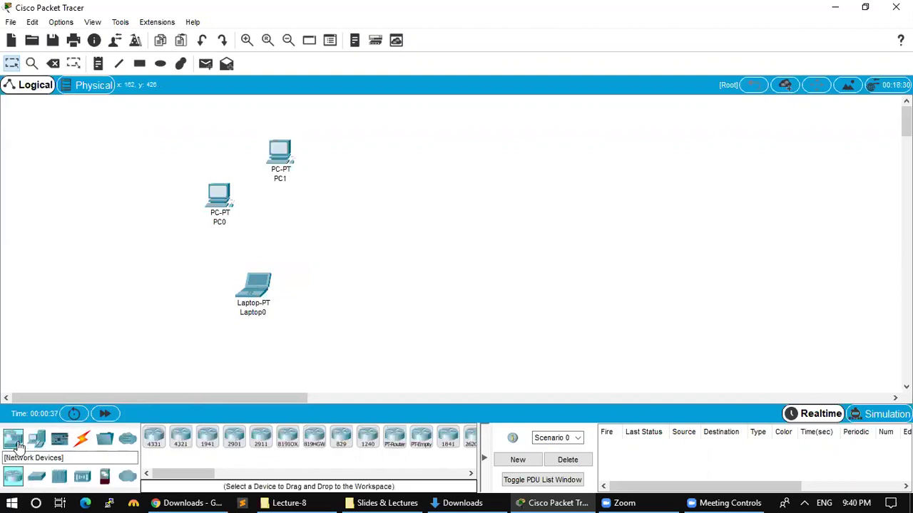
click(38, 480)
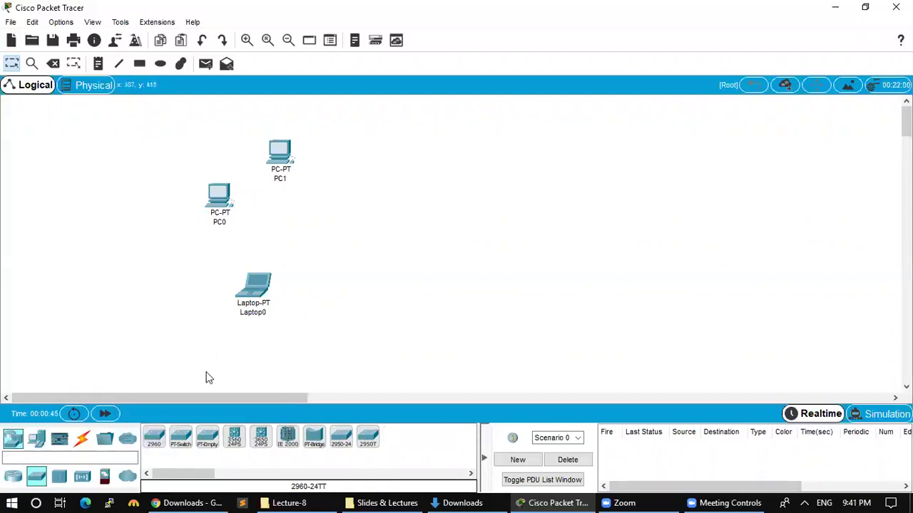
click(157, 441)
click(357, 214)
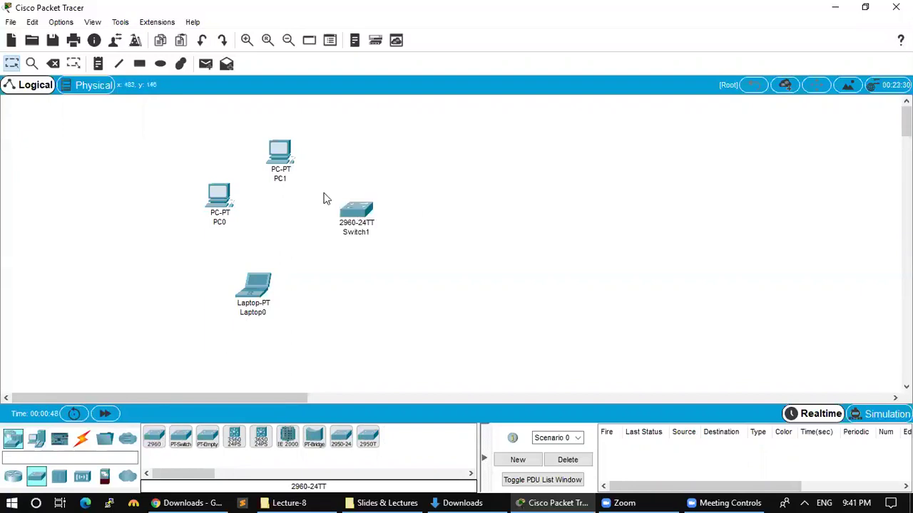
Step: Connect PC1, PC0 and Laptop0 to the 2960 switch using the automatically chosen connection type
click(82, 438)
click(157, 440)
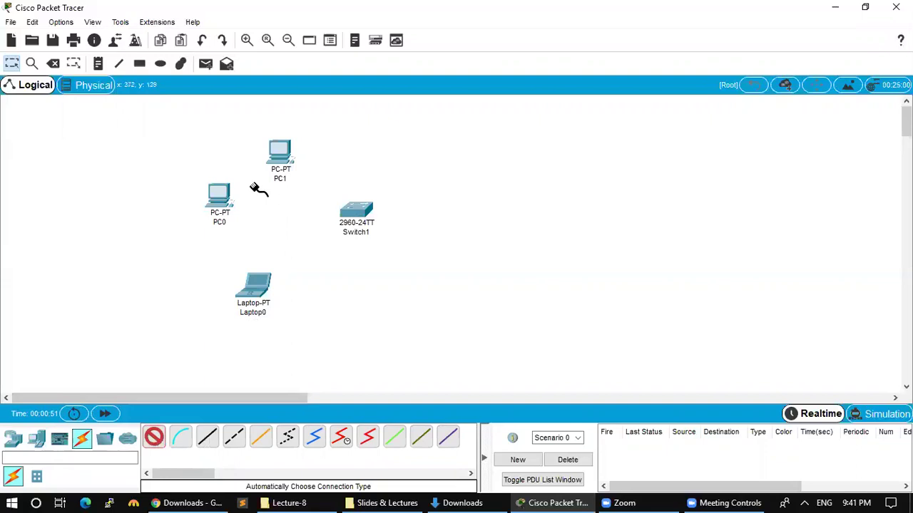
click(353, 212)
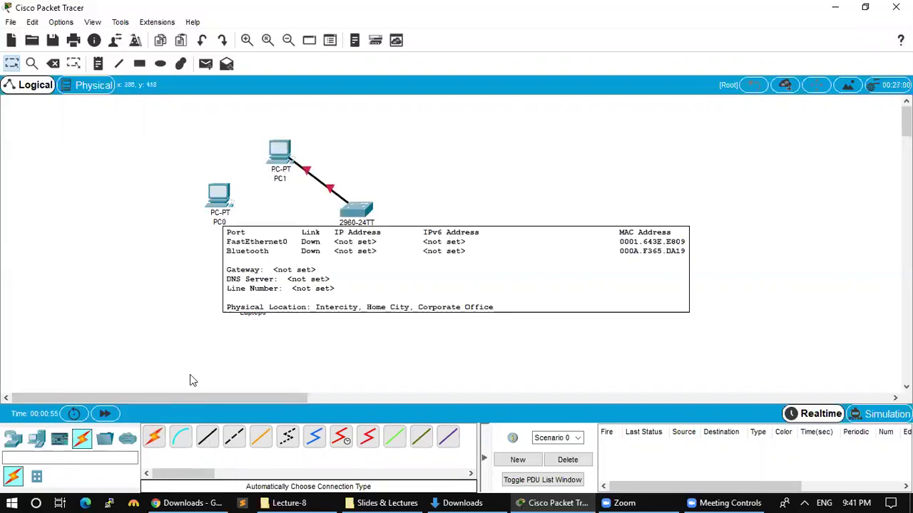
click(154, 437)
click(224, 205)
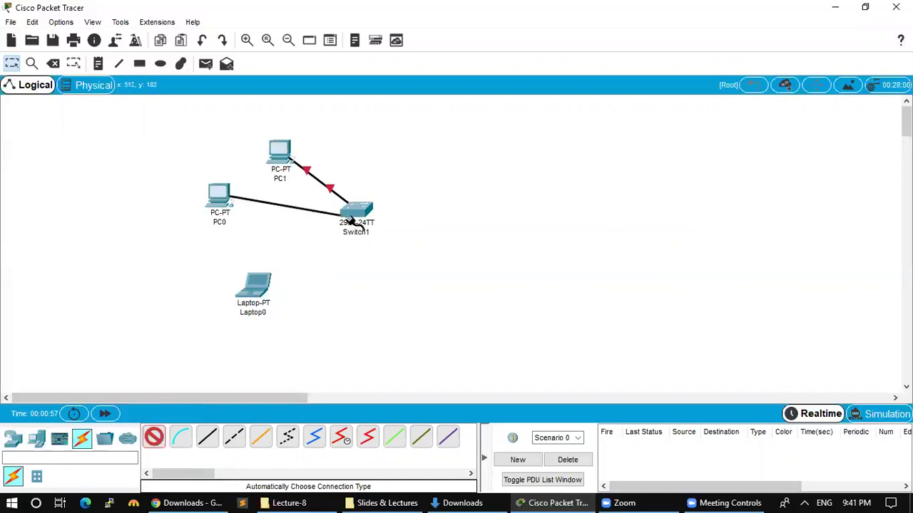
click(353, 210)
click(155, 437)
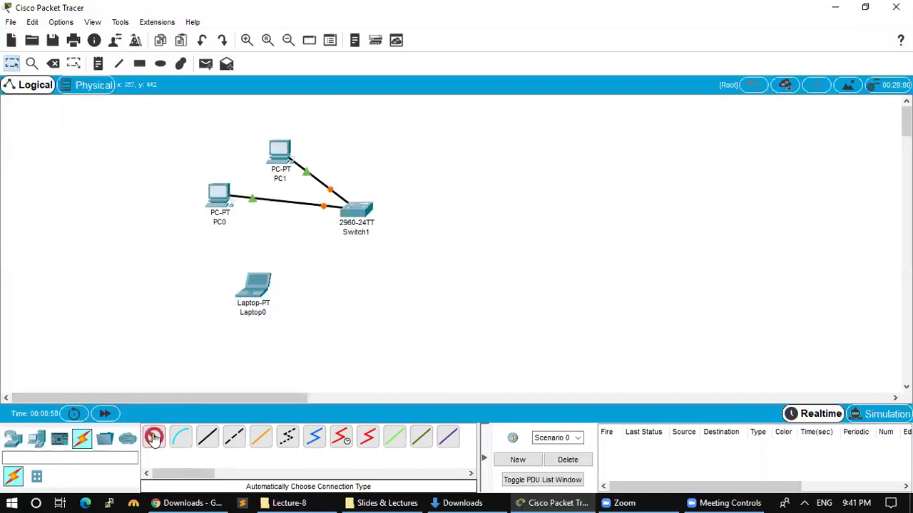
click(257, 292)
click(353, 212)
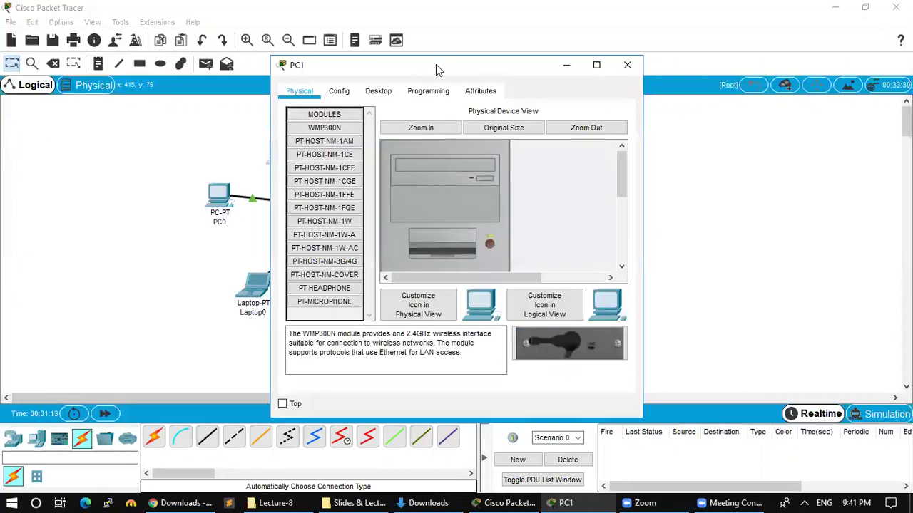
Step: Assign PC1 the static IPv4 address 1.1.1.1 with subnet mask 255.0.0.0, then close its IP configuration
drag(500, 69, 675, 47)
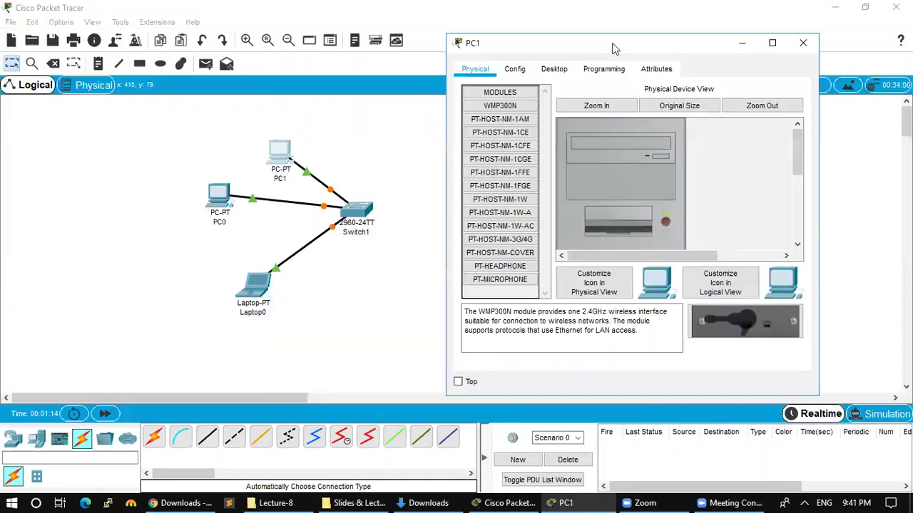
click(516, 70)
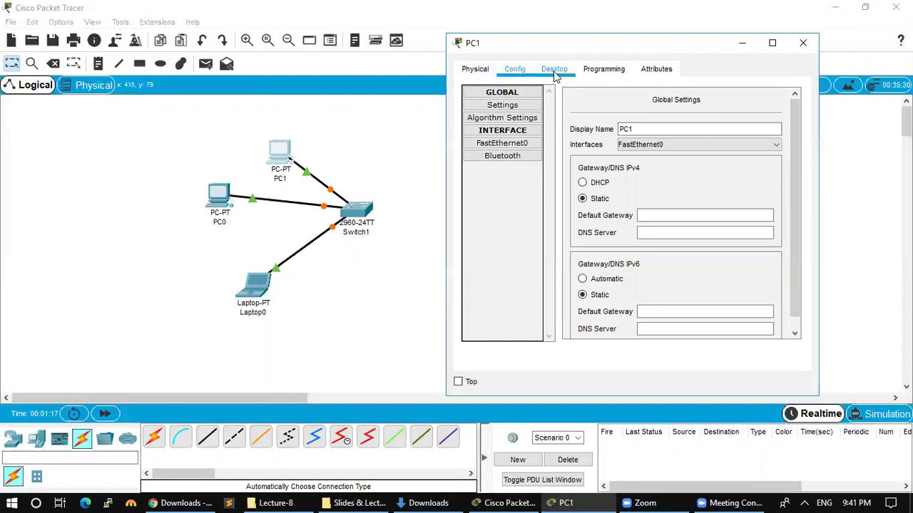
click(554, 71)
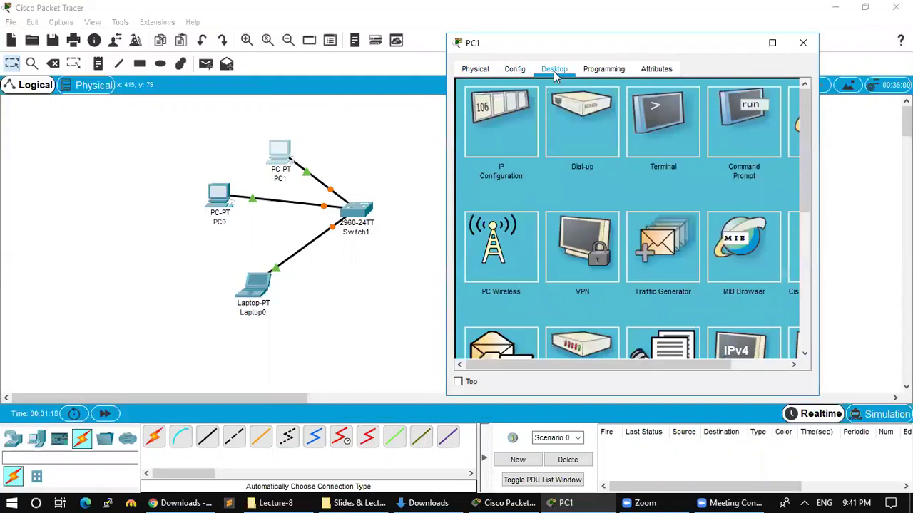
click(509, 132)
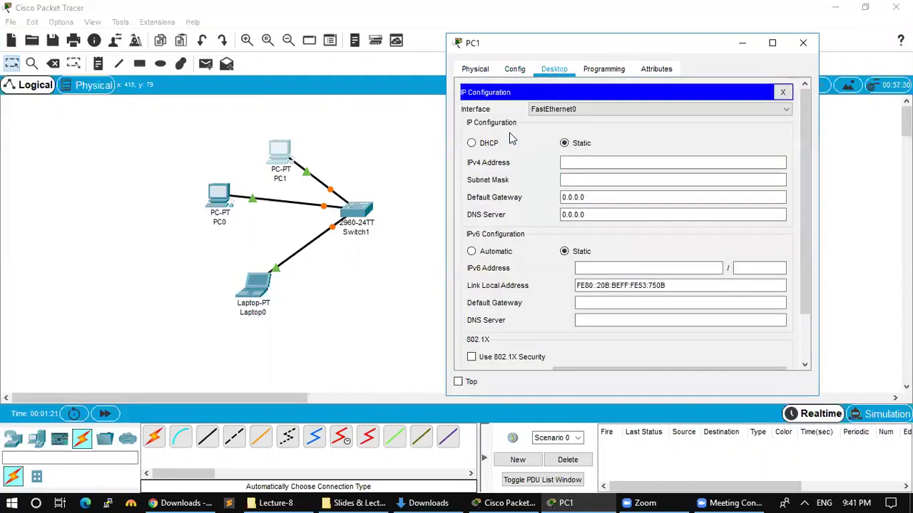
click(588, 163)
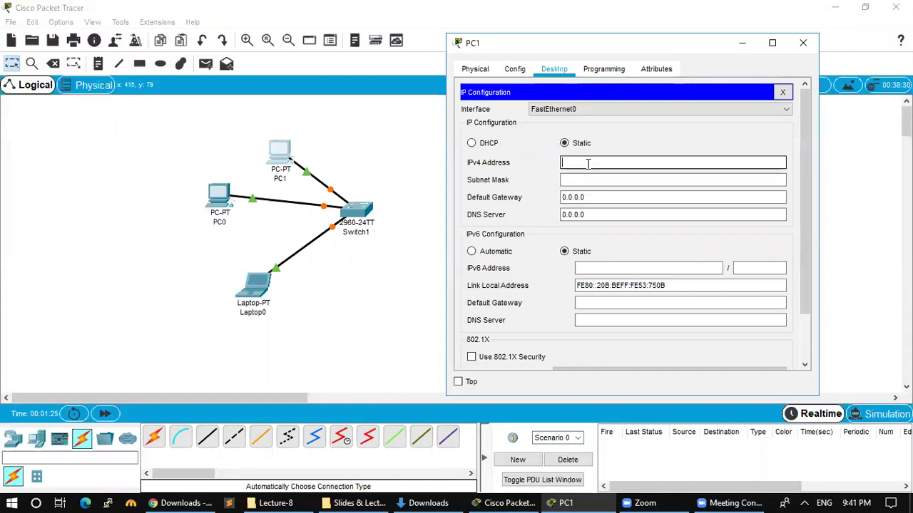
text(1.1.1.1)
key(Tab)
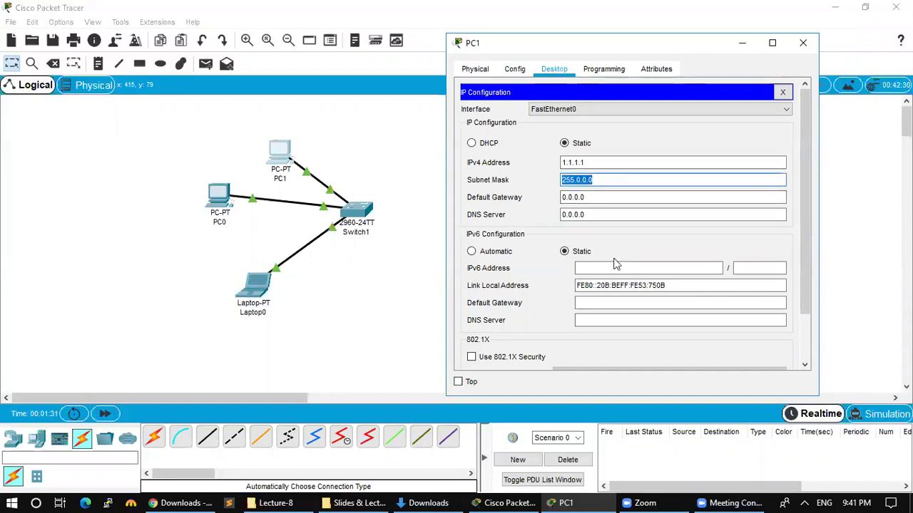
click(648, 91)
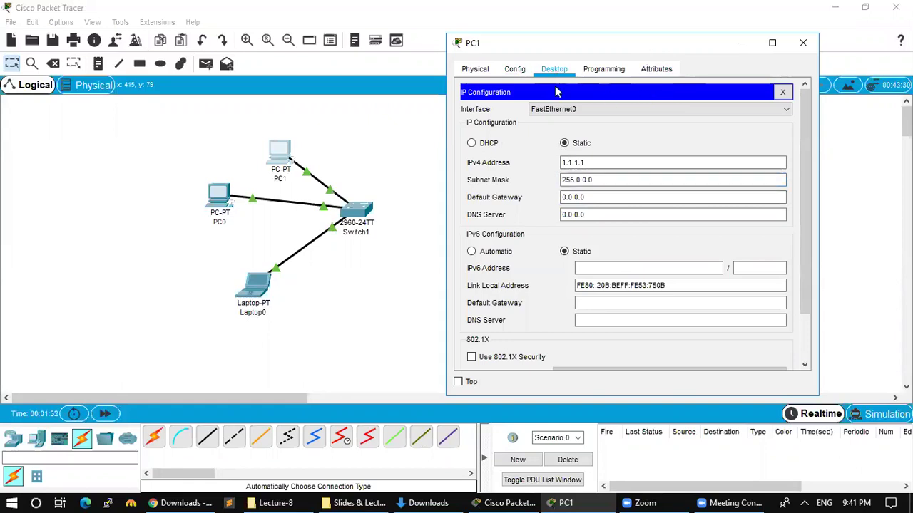
click(785, 92)
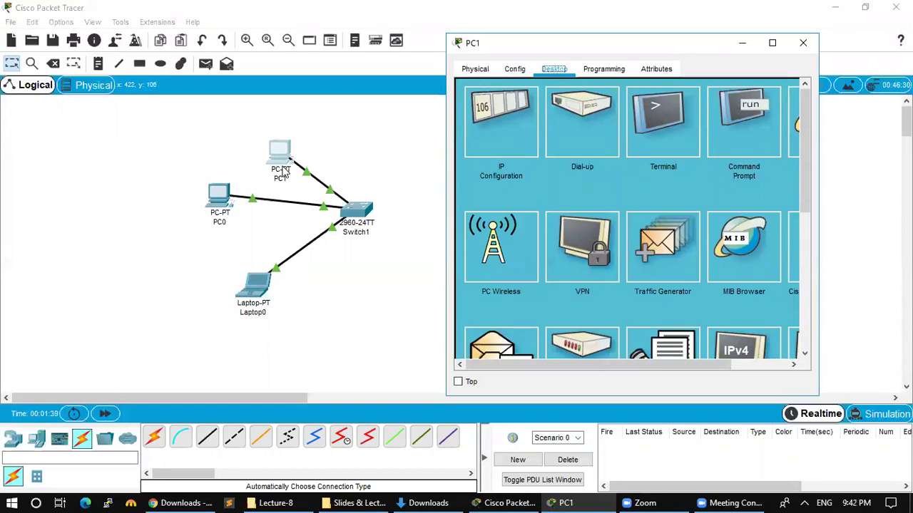
Step: Assign PC0 the static IPv4 address 1.1.1.2 with subnet mask 255.0.0.0 and close its IP configuration
click(214, 201)
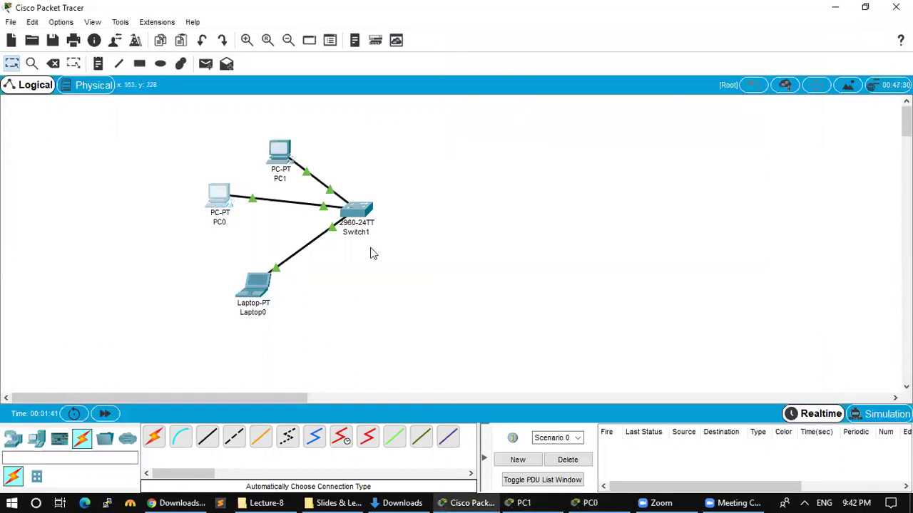
click(223, 200)
click(378, 90)
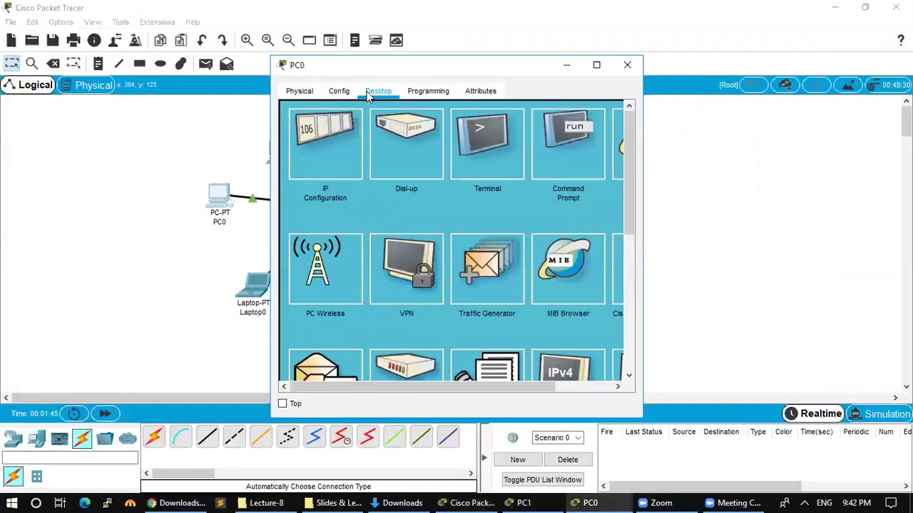
click(327, 144)
click(425, 184)
text(1.1.1.2)
key(Tab)
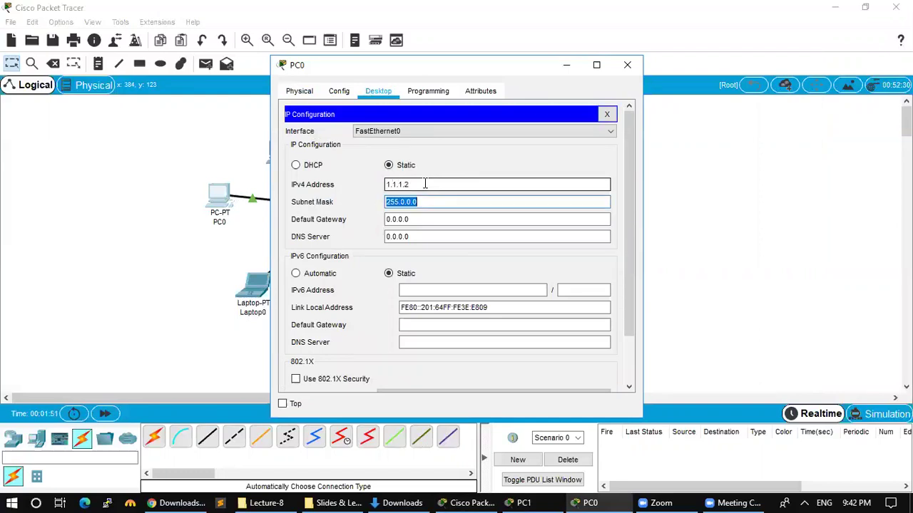
click(607, 114)
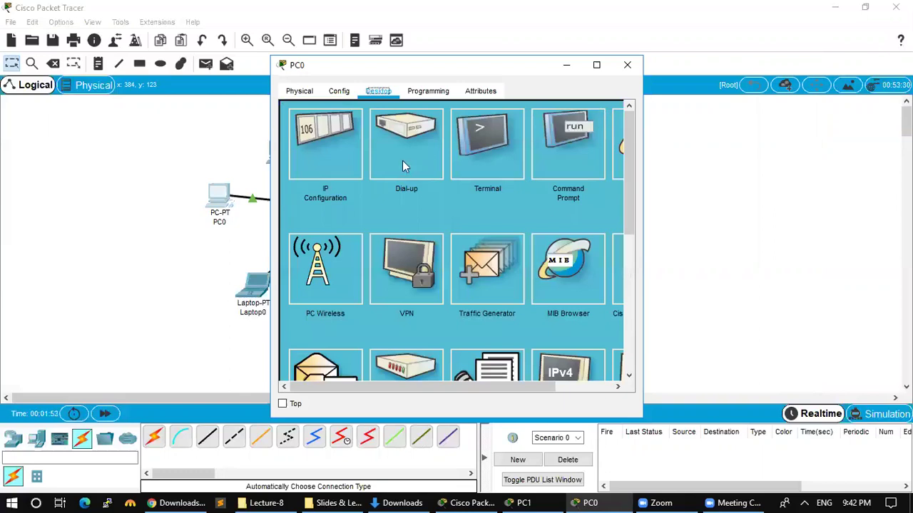
Step: Assign Laptop0 the static IPv4 address 1.1.1.3 with subnet mask 255.0.0.0 and close its IP configuration
drag(419, 69, 562, 65)
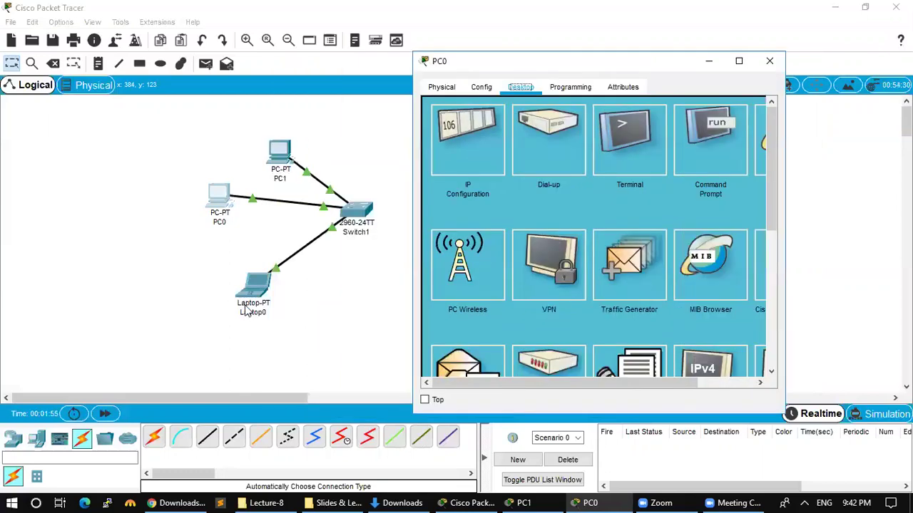
click(256, 284)
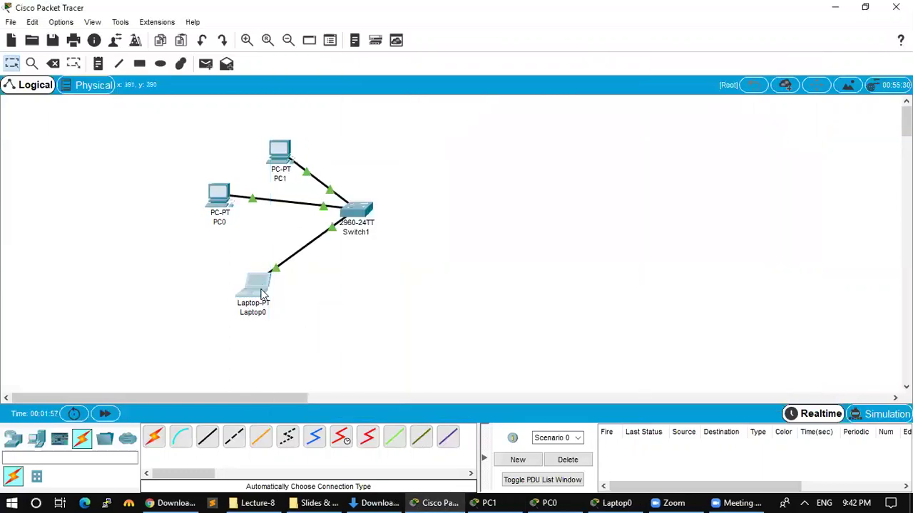
click(377, 91)
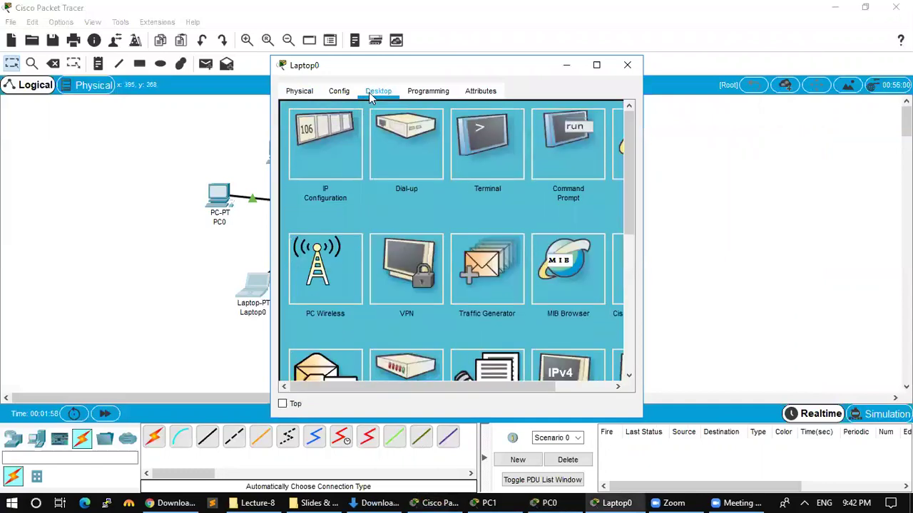
click(325, 144)
click(418, 184)
text(1.1.1.)
key(Tab)
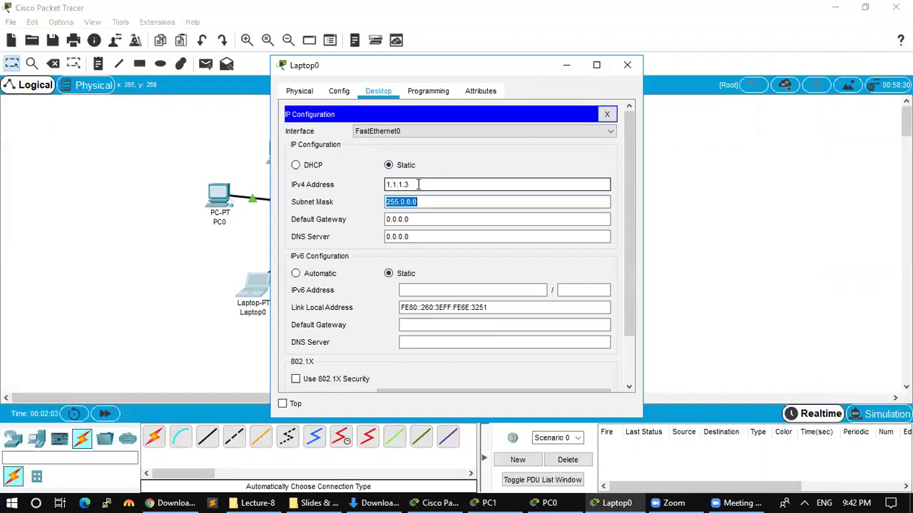
click(607, 114)
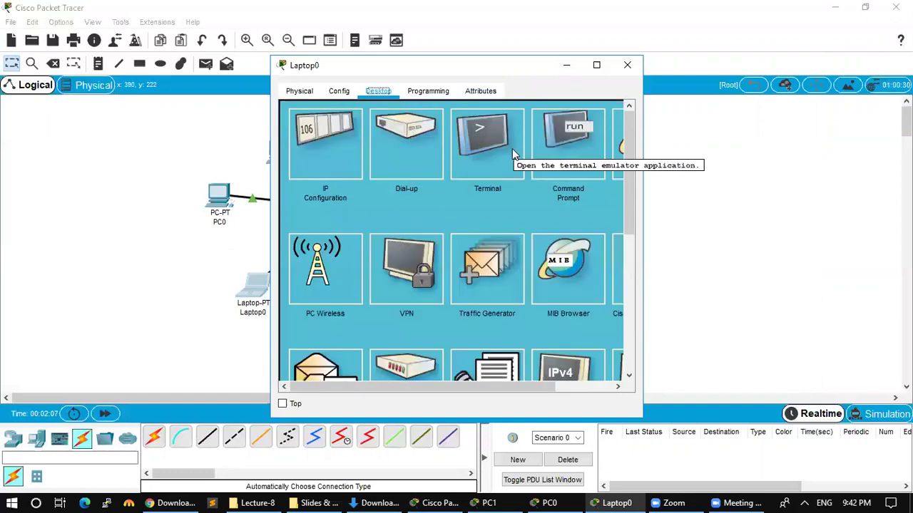
Step: Reposition PC1 above the switch and ping its own address 1.1.1.1 from its command prompt
drag(542, 74, 667, 64)
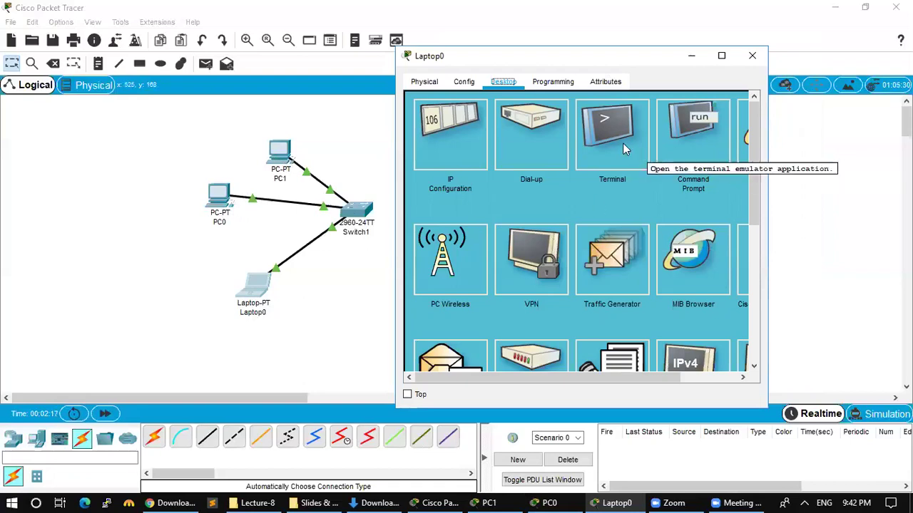
drag(284, 152, 338, 136)
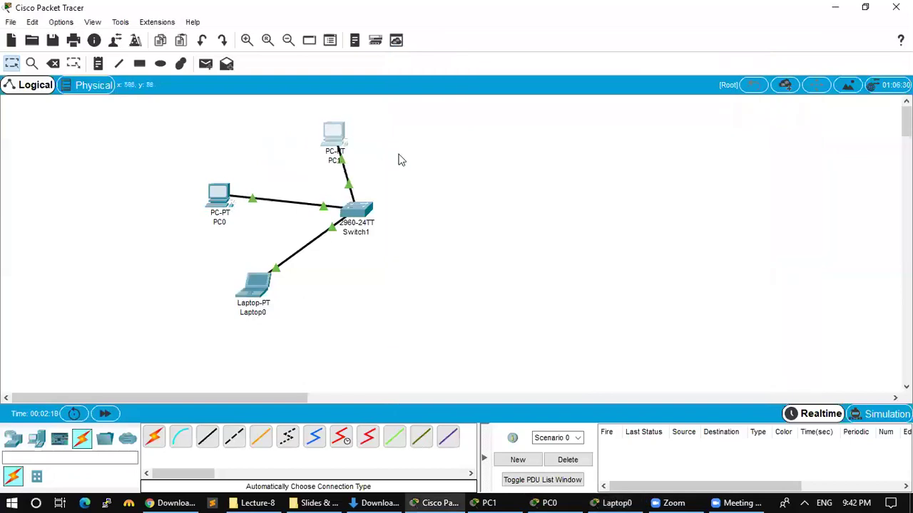
click(335, 139)
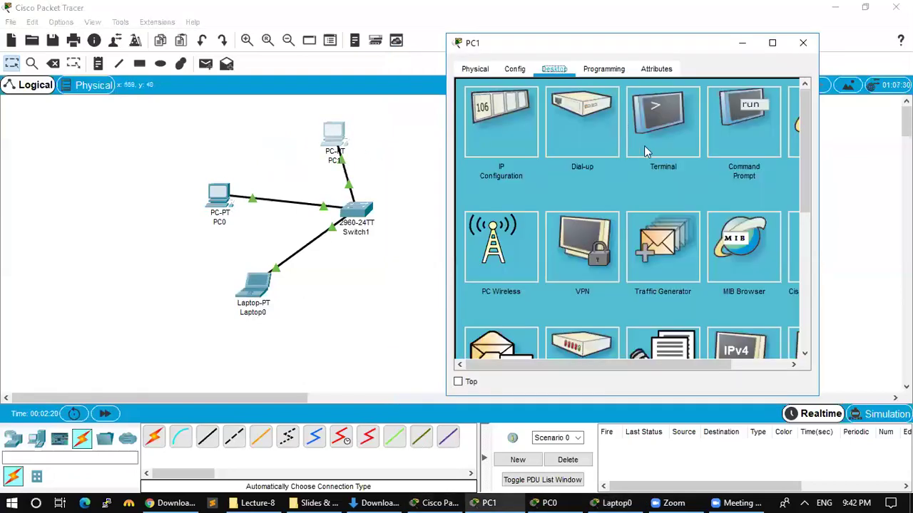
click(726, 132)
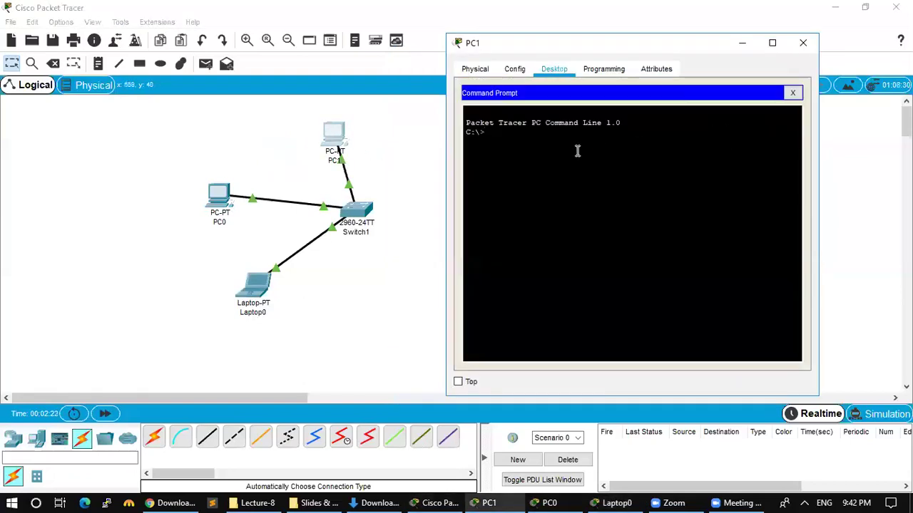
text(ping)
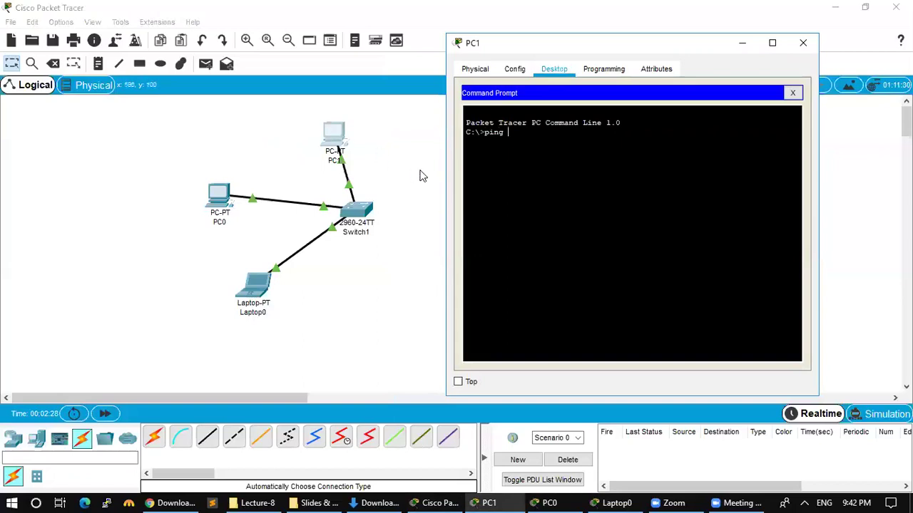
text(1.1.1.1)
key(Return)
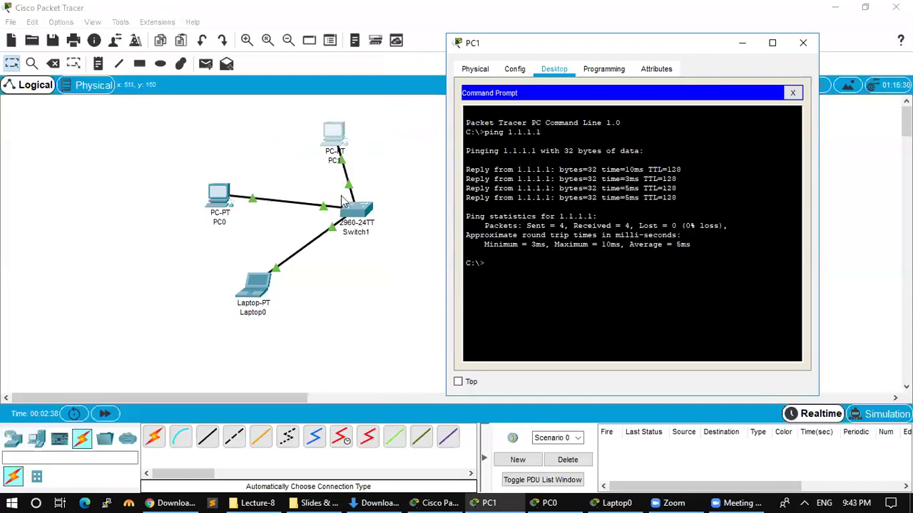
Step: Ping PC0 at 1.1.1.2 and Laptop0 at 1.1.1.3 from PC1's command prompt
key(Up)
text(2)
key(Return)
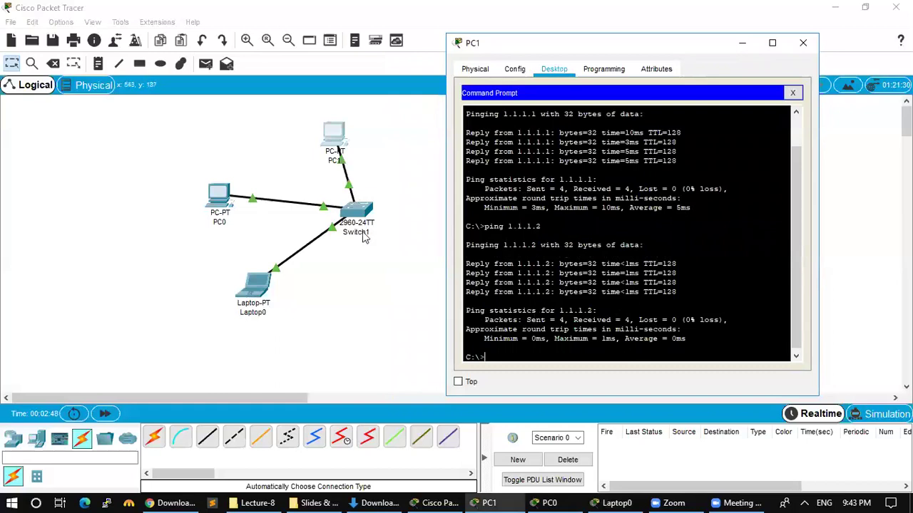
key(Up)
text(3)
key(Return)
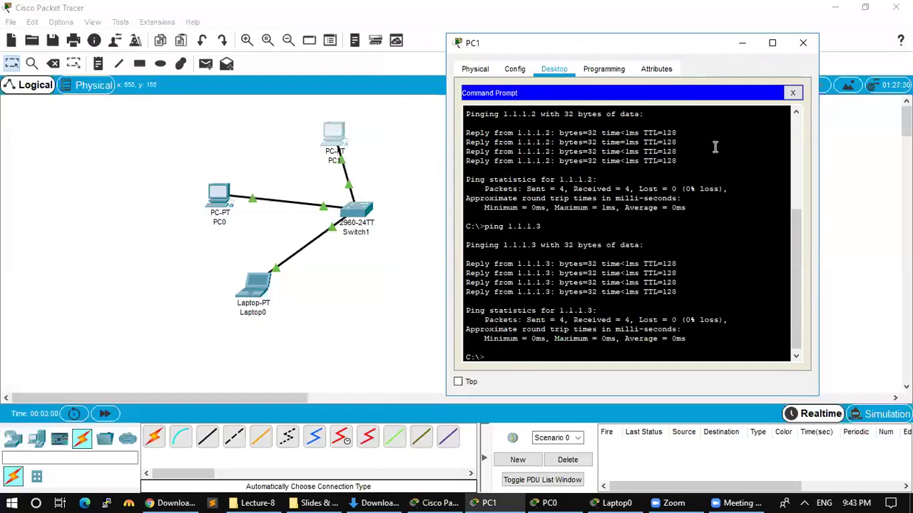
Step: Find cmd in the Windows Start search and launch the computer's own Command Prompt
key(super)
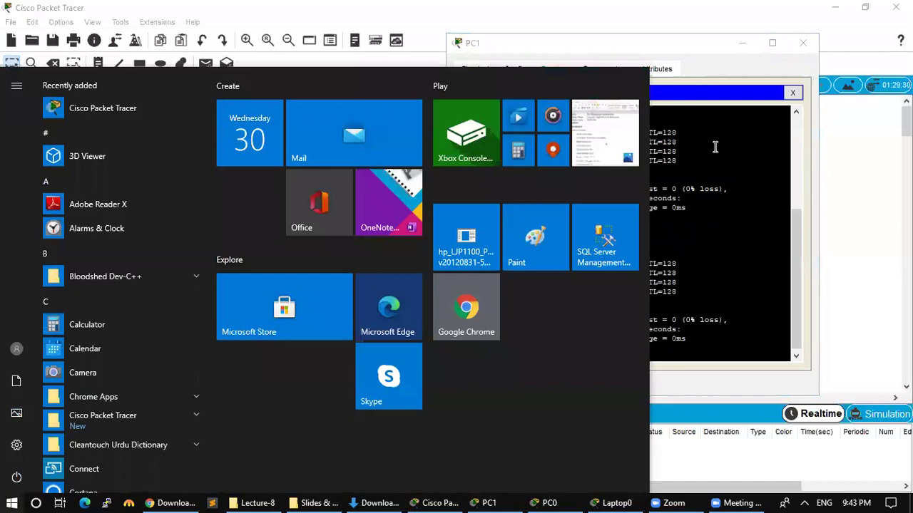
text(cmd)
key(Return)
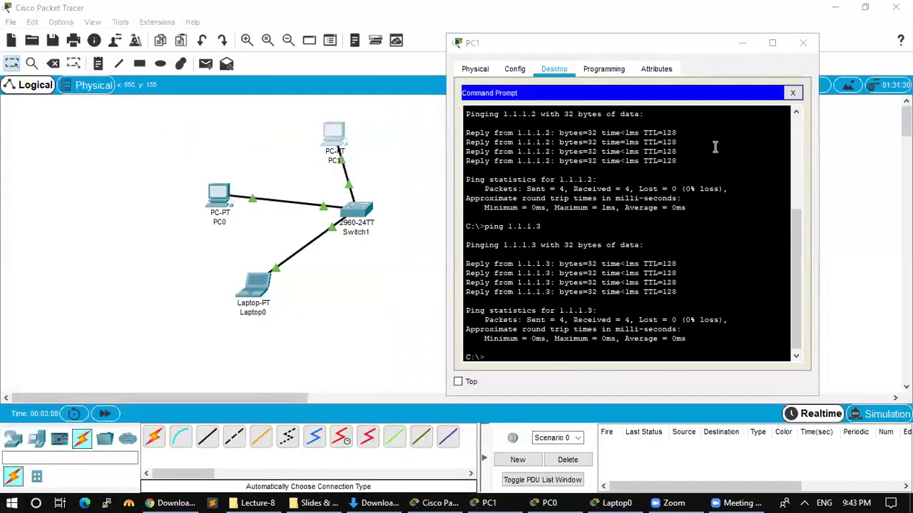
Step: Ping 192.168.1.1 from the computer's own Command Prompt and close that prompt
text(pin)
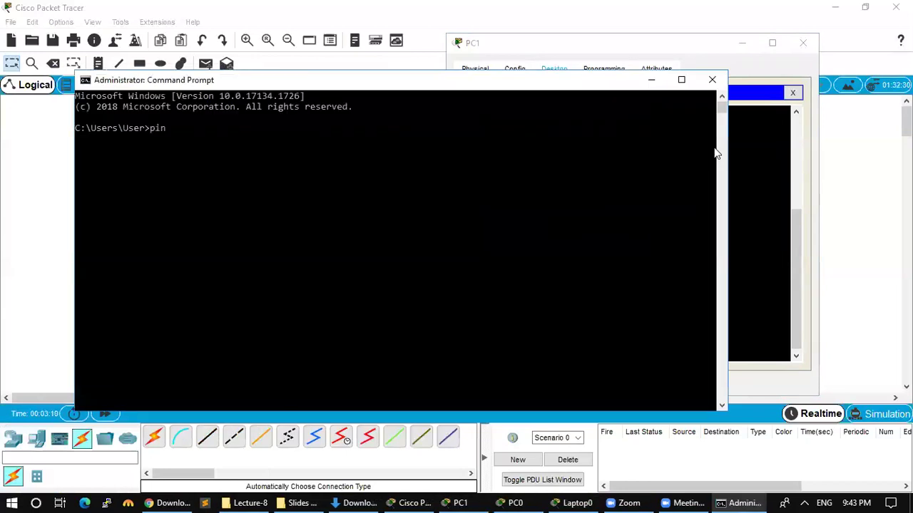
text(g 192.168.1.1)
key(Return)
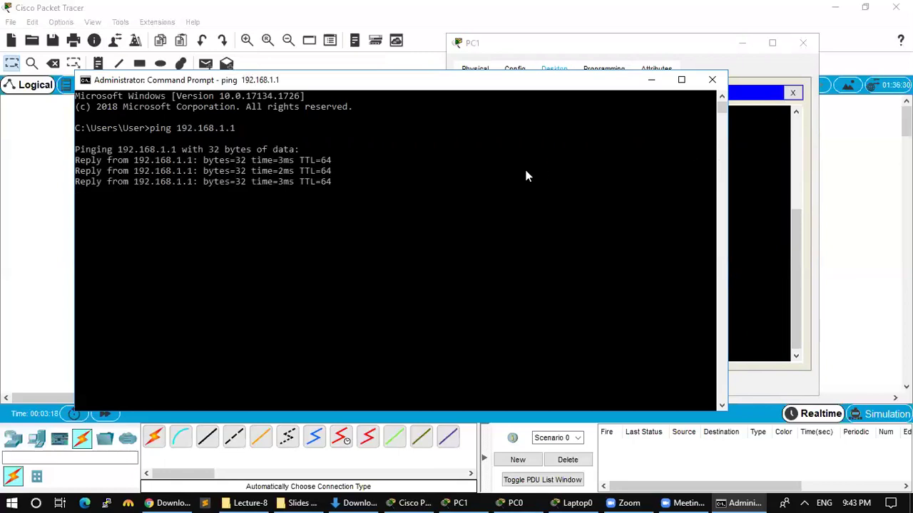
click(713, 80)
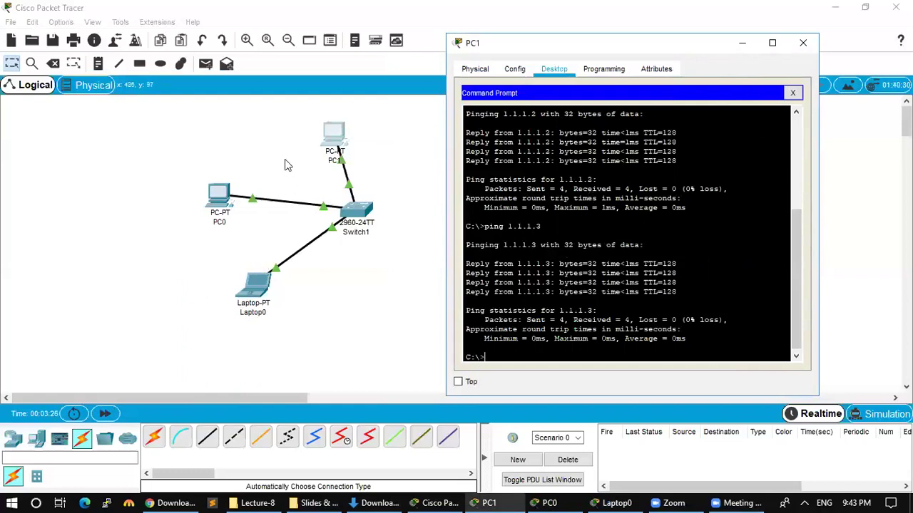
Step: Close the open device windows of PC1, Laptop0 and PC0
click(803, 44)
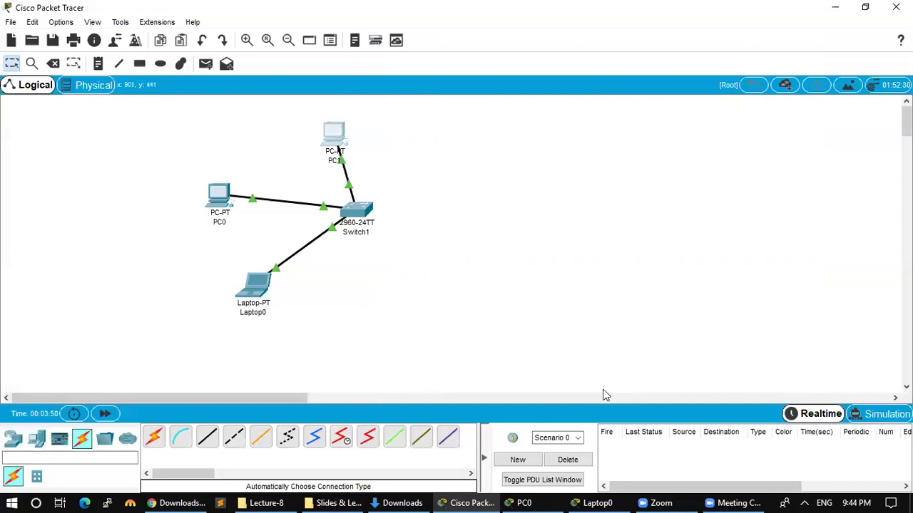
click(603, 502)
click(753, 56)
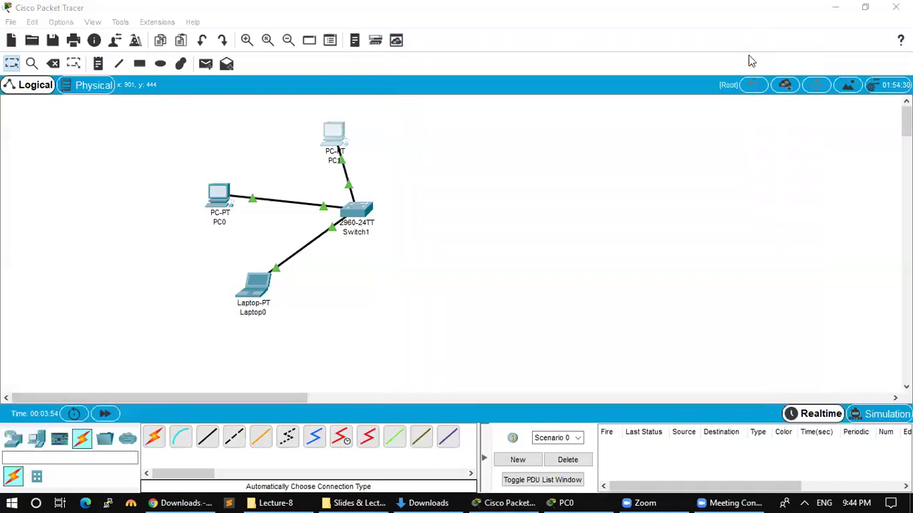
click(586, 502)
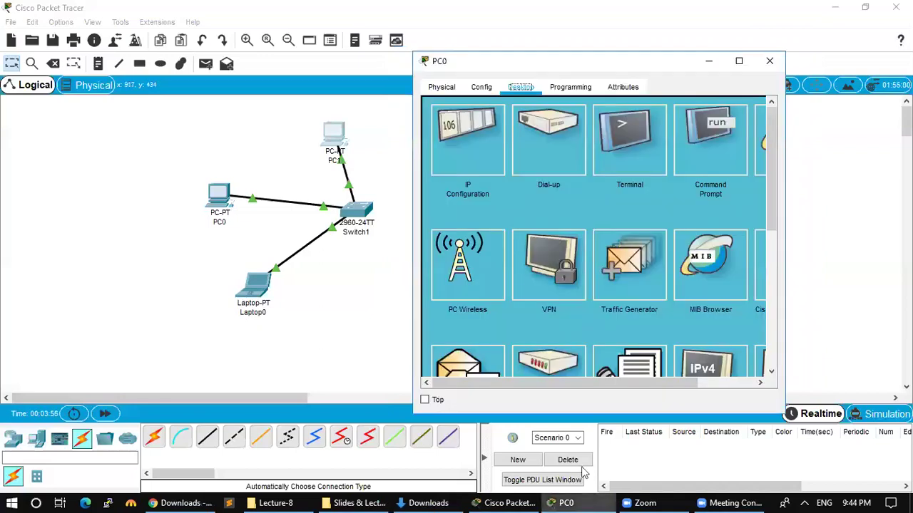
click(770, 62)
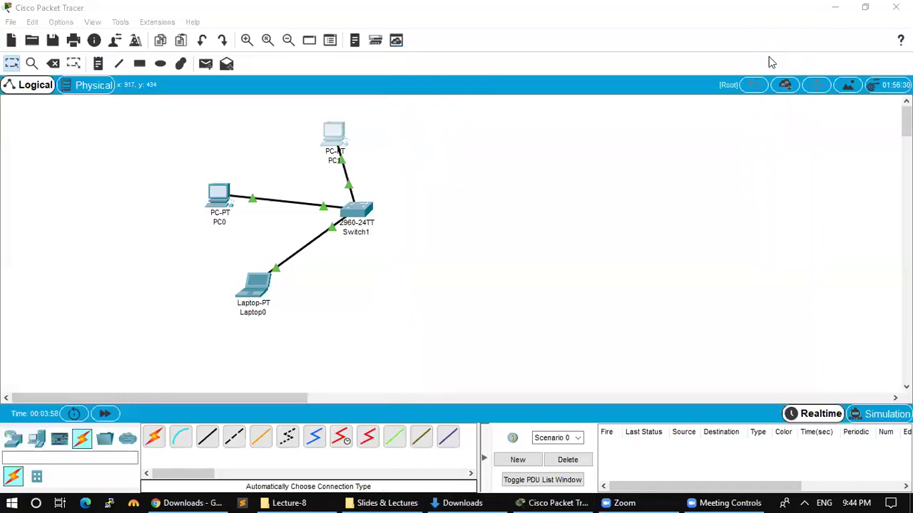
Step: Exit Packet Tracer, saving the topology on the Desktop as a .pkt file named LAN
click(895, 7)
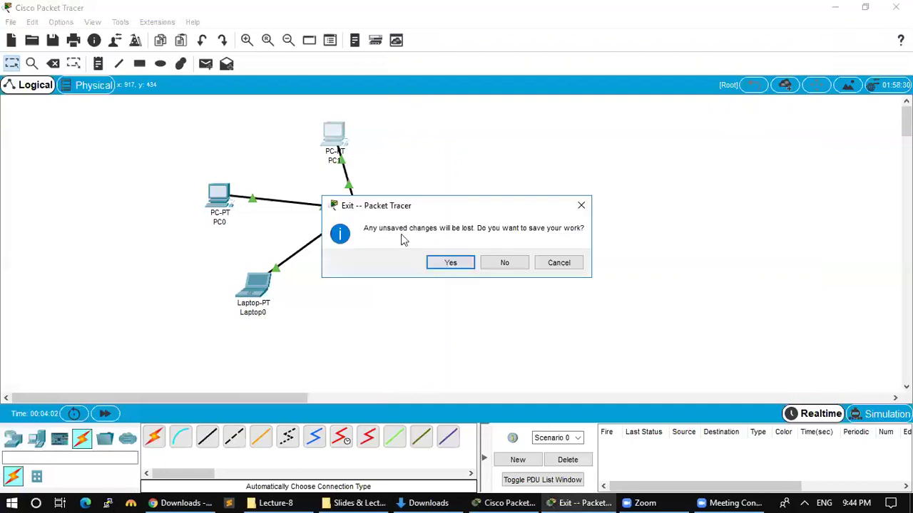
click(450, 263)
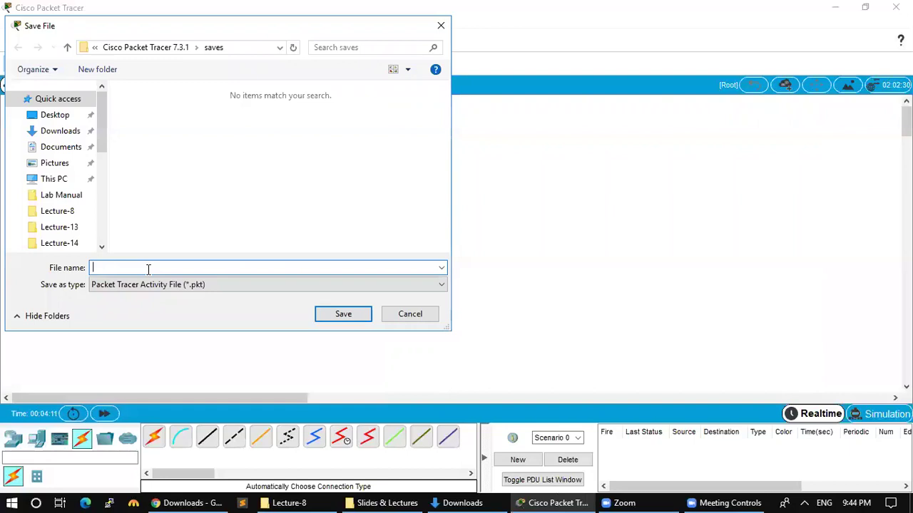
text(LAN)
click(56, 114)
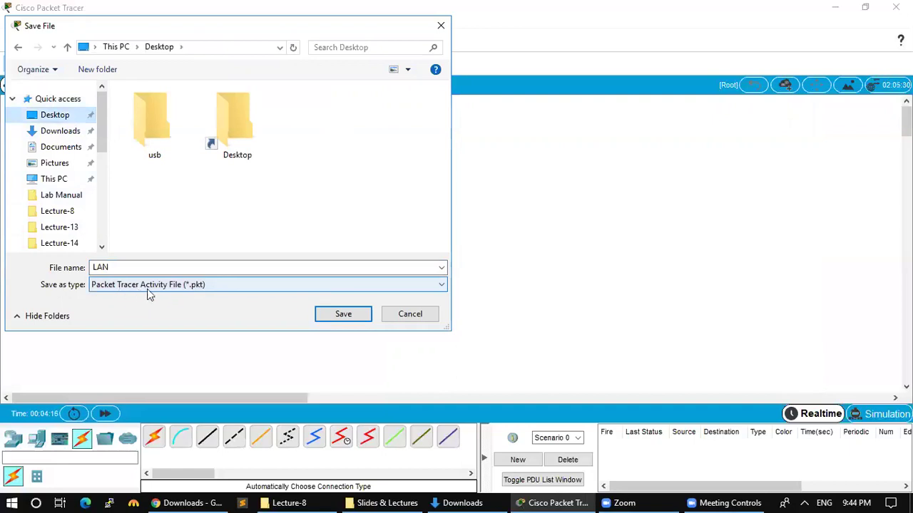
click(345, 314)
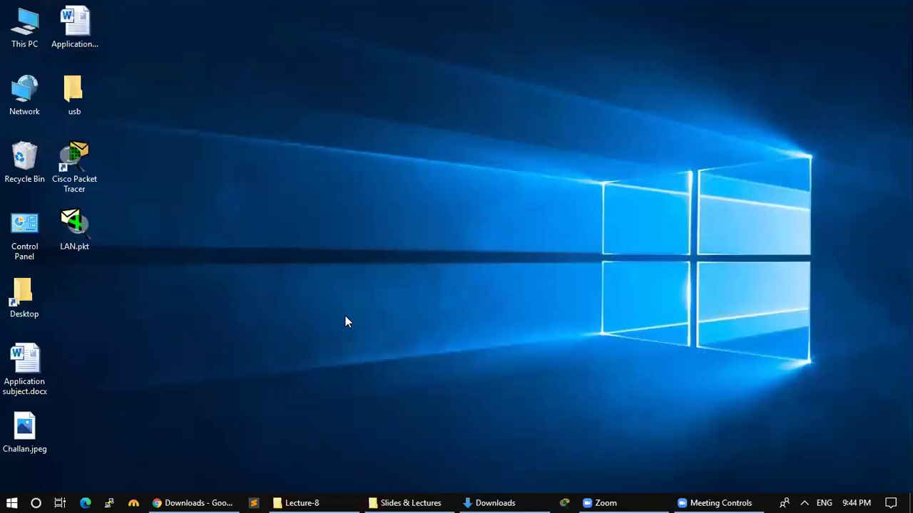